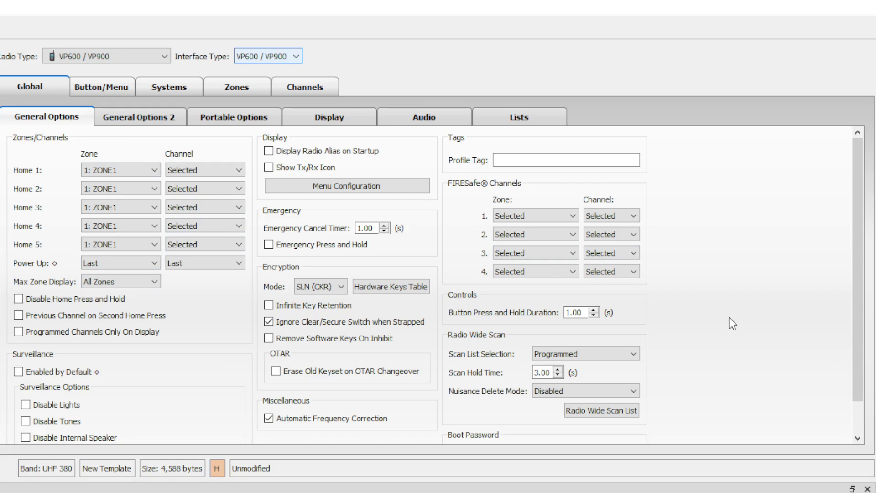
Enable Show Tx/Rx Icon, Display Radio Alias on Startup and Infinite Key Retention.
scroll(729, 316, down, 2)
scroll(730, 317, up, 2)
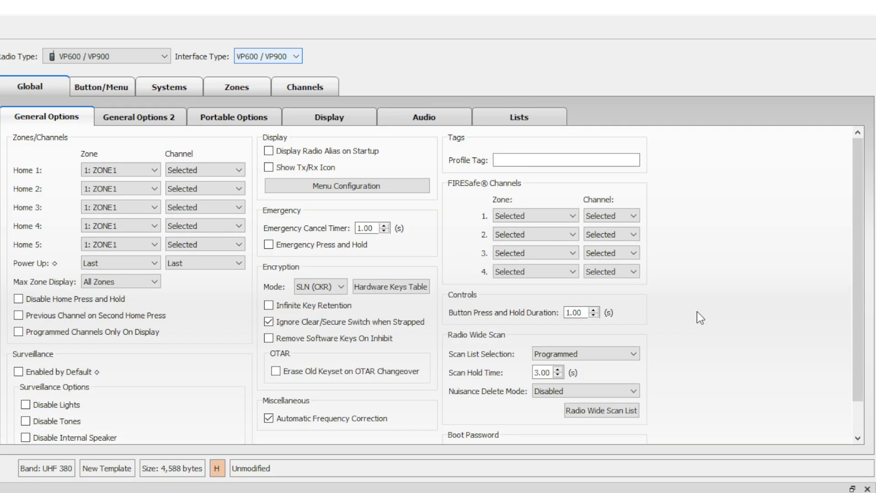
click(269, 167)
click(268, 151)
scroll(489, 345, down, 2)
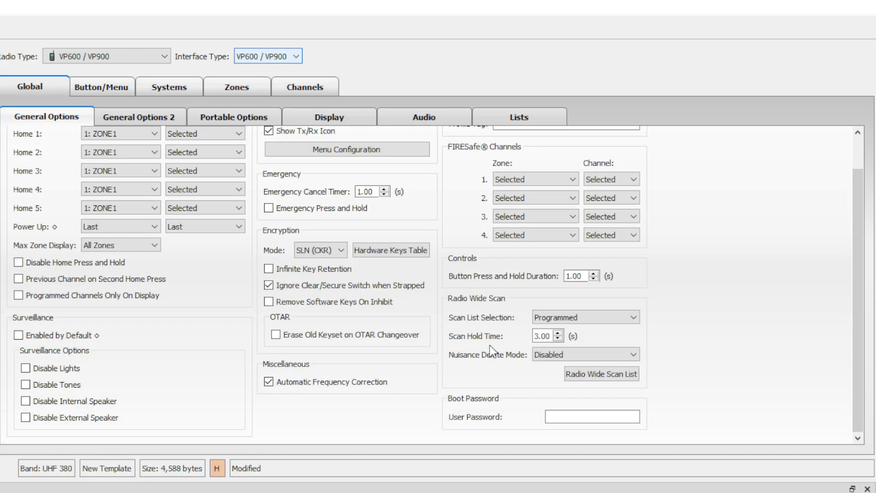
click(269, 269)
scroll(648, 392, up, 1)
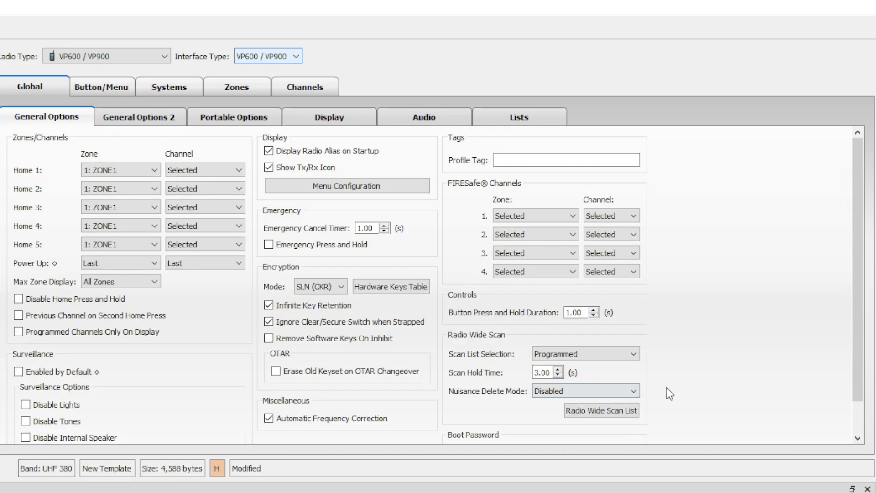
click(134, 121)
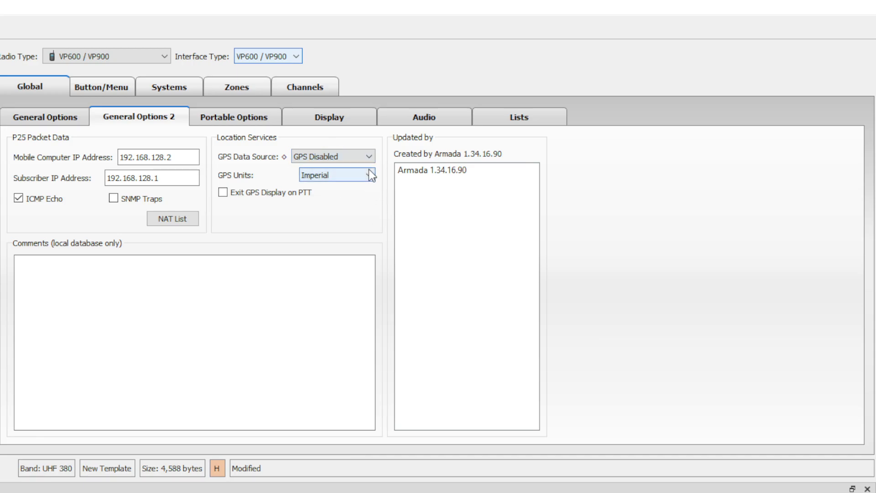
On Portable Options, enable the Tx Chirp and Battery Health Warning low-battery indicators.
click(216, 119)
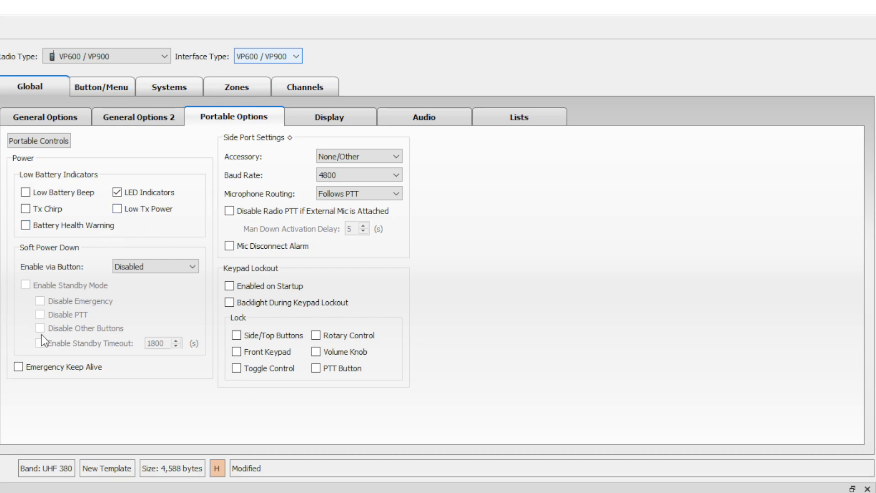
click(58, 209)
click(71, 226)
Turn on the Front and Top Display status bars and set Top Slot 2 to Signal Strength.
click(354, 114)
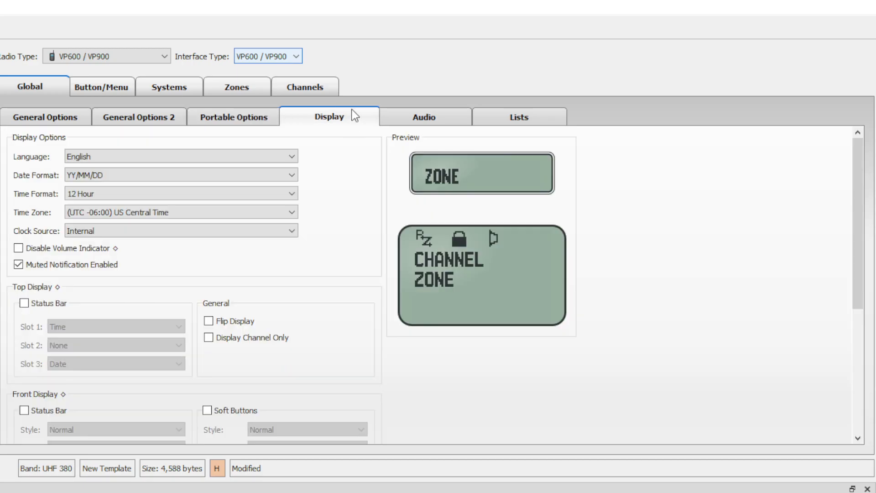
scroll(359, 331, down, 5)
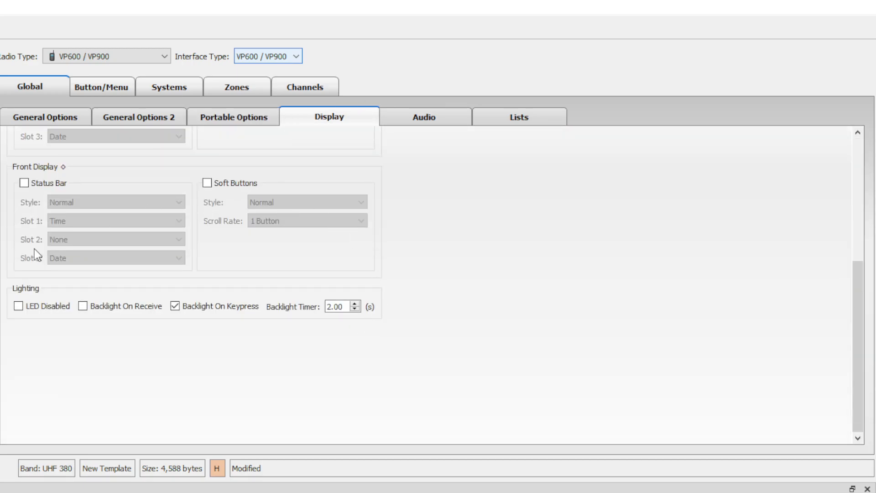
scroll(225, 334, up, 5)
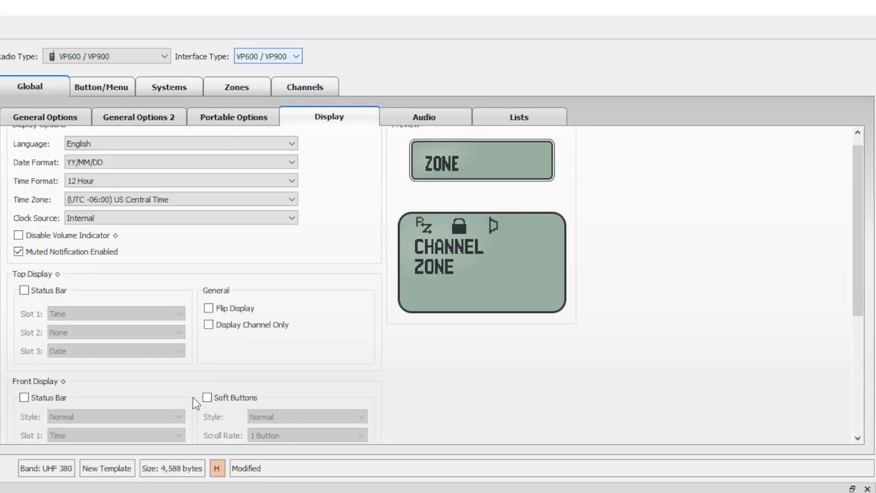
click(24, 397)
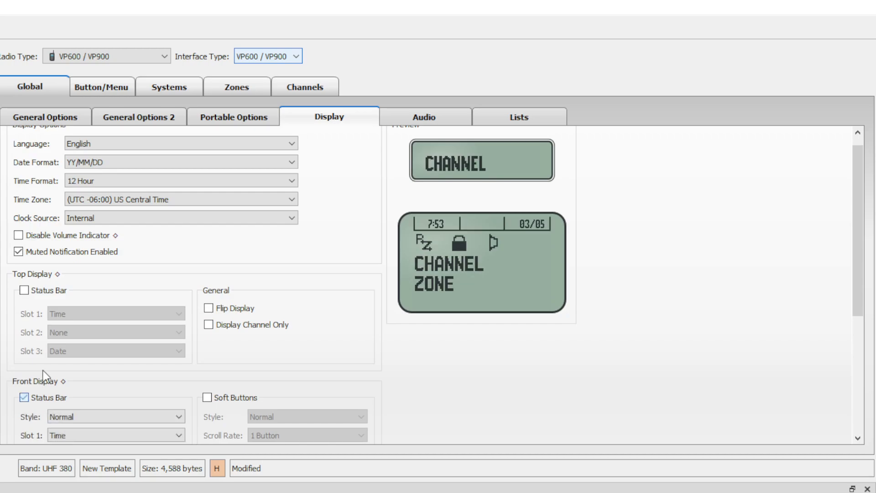
click(35, 291)
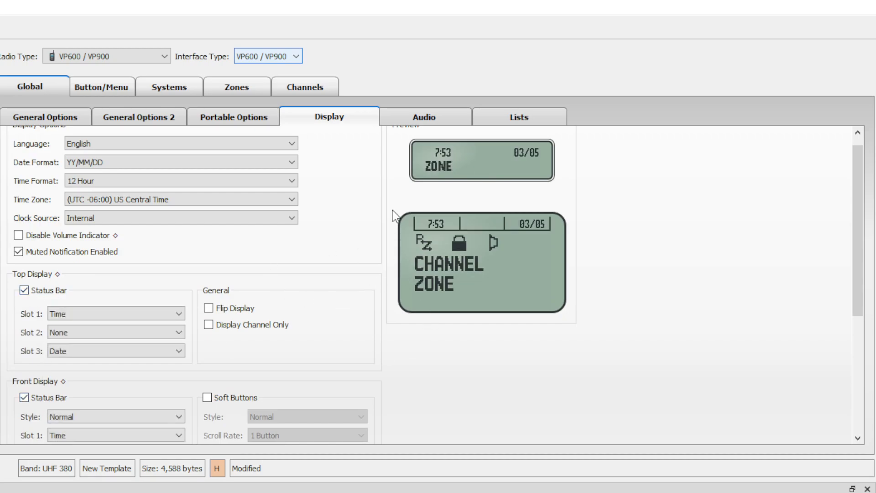
click(155, 330)
click(147, 372)
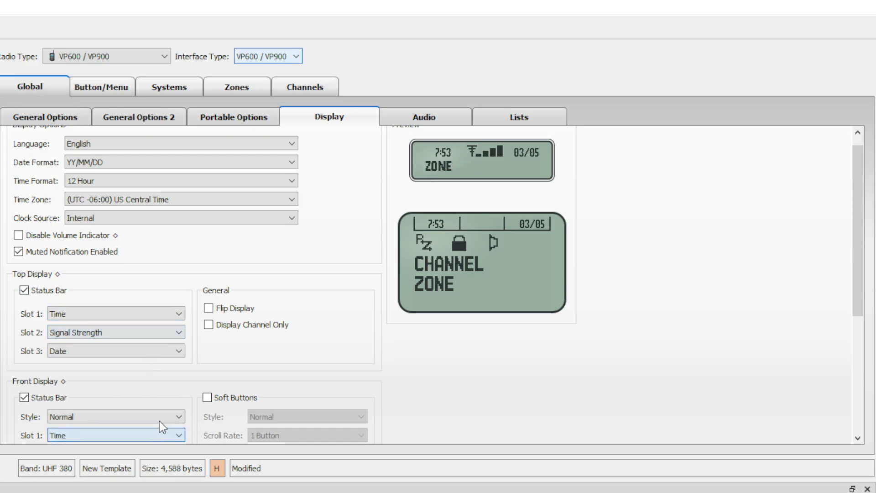
scroll(174, 385, down, 3)
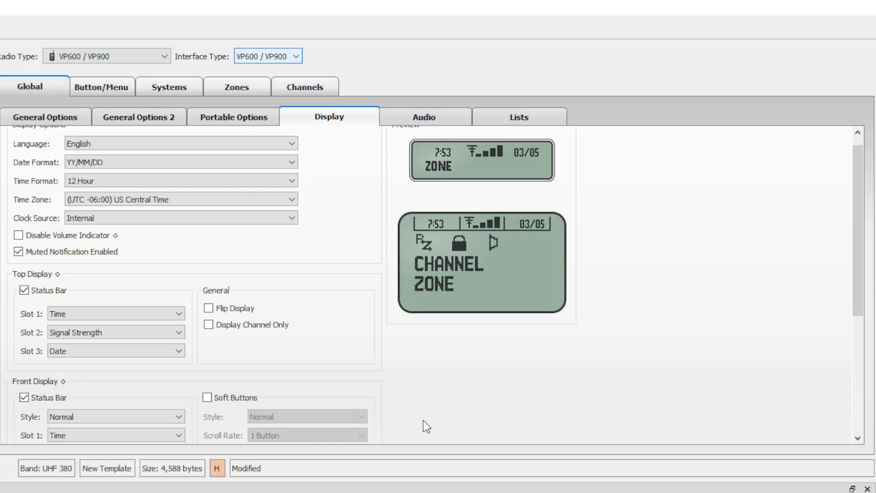
scroll(411, 401, up, 1)
Check 2.7 kHz Rx Filter Enabled on the Audio tab, then show the Hardware Keys Table.
click(436, 114)
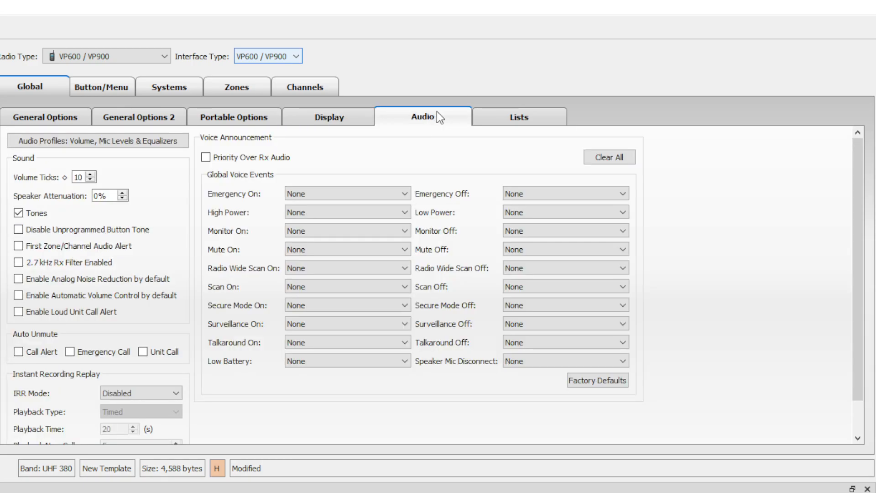
click(55, 264)
scroll(220, 288, down, 1)
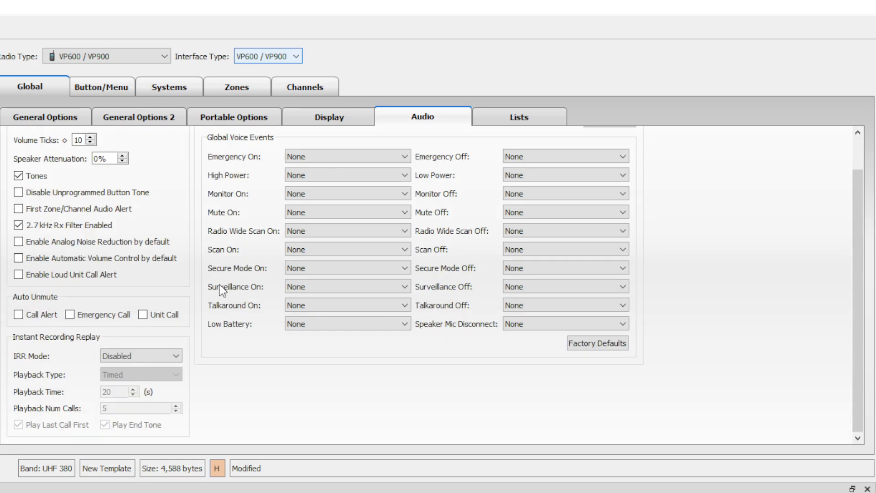
scroll(486, 386, up, 1)
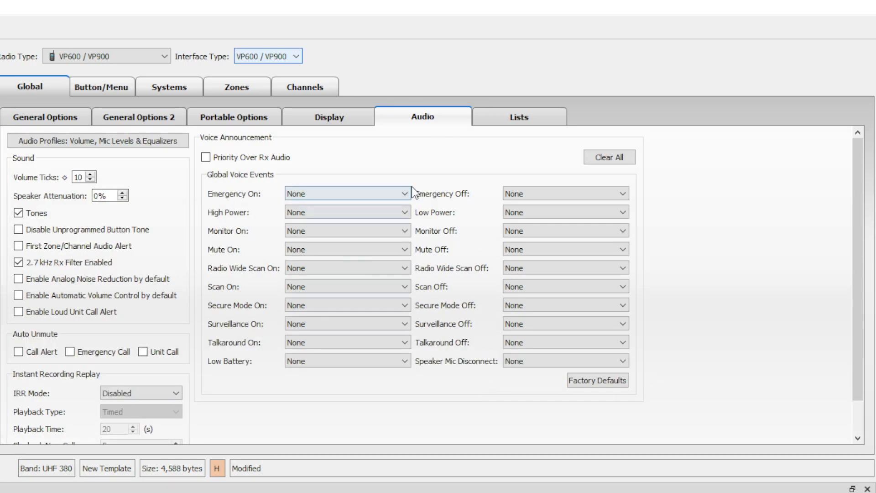
click(516, 118)
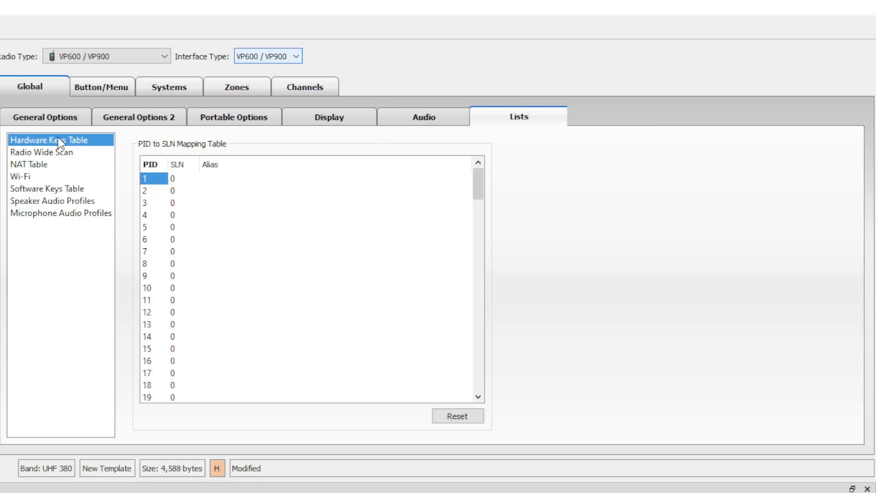
Map hardware key PID 1 to SLN 101 with the alias KEY 1.
double_click(179, 179)
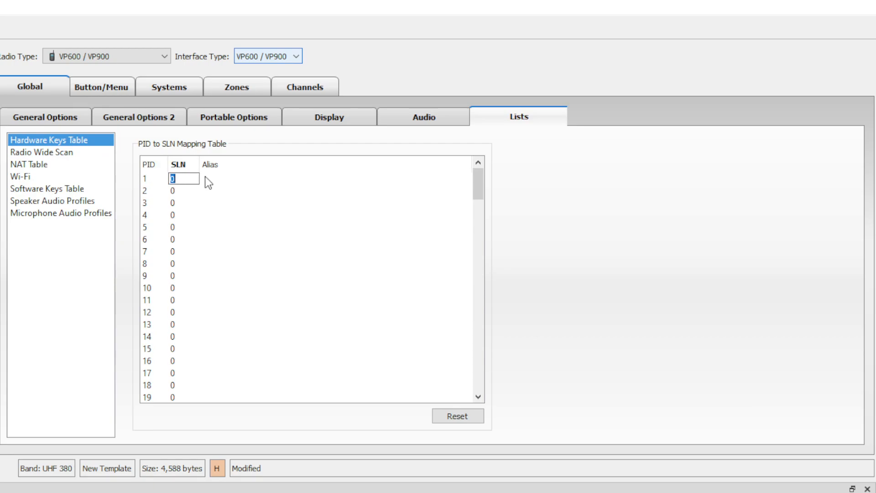
text(101)
key(Return)
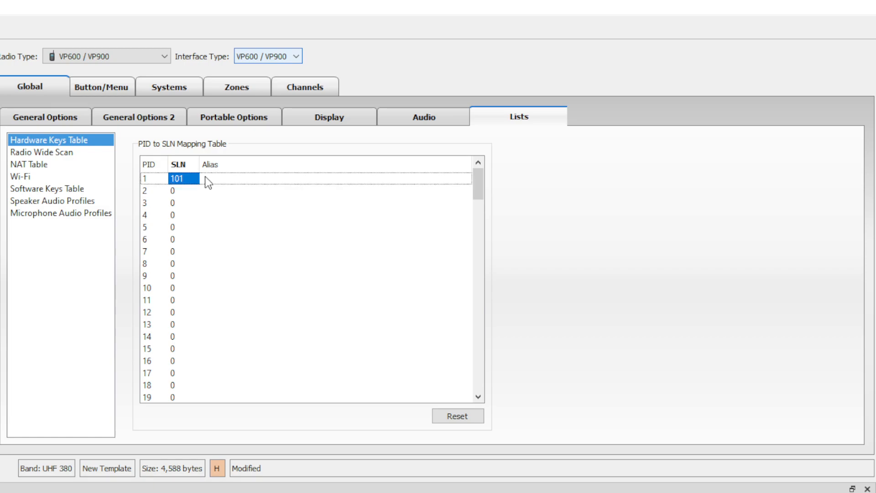
double_click(179, 181)
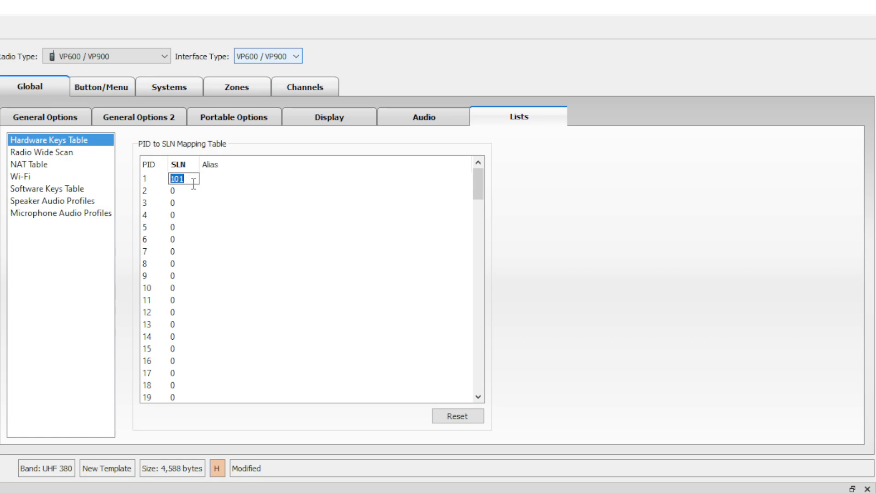
key(Tab)
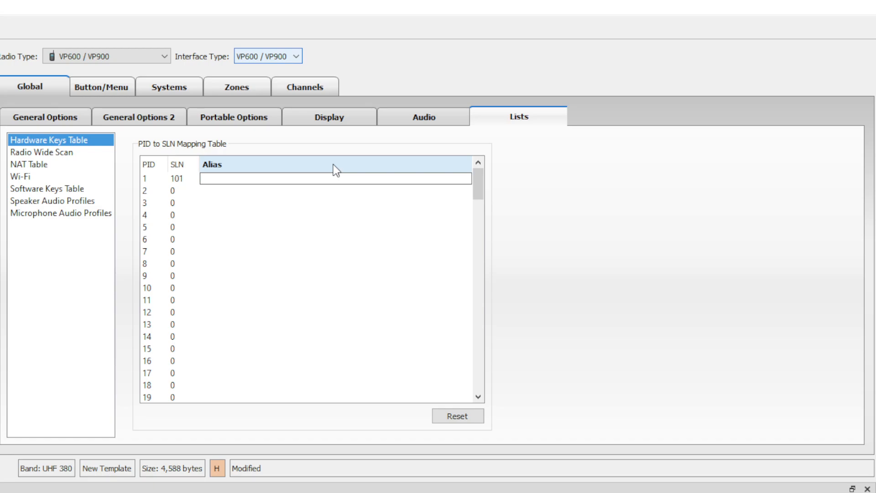
text(KEY)
key(Return)
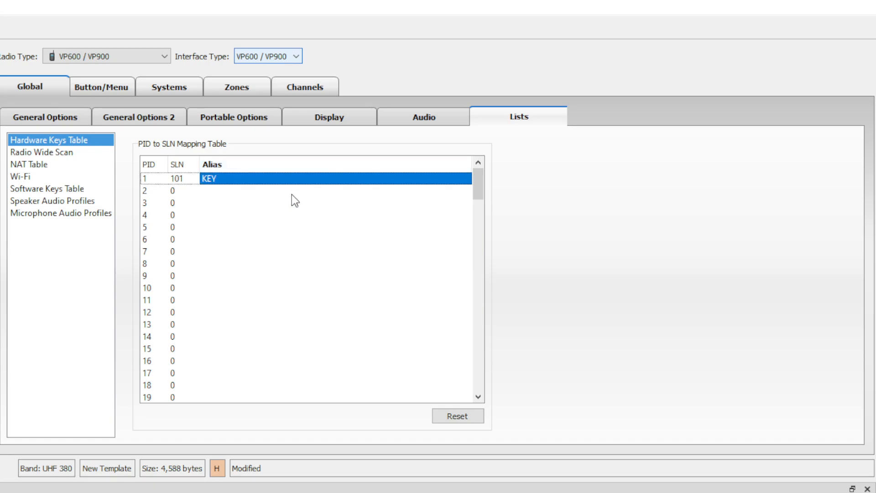
double_click(255, 180)
click(244, 179)
text(1)
key(Return)
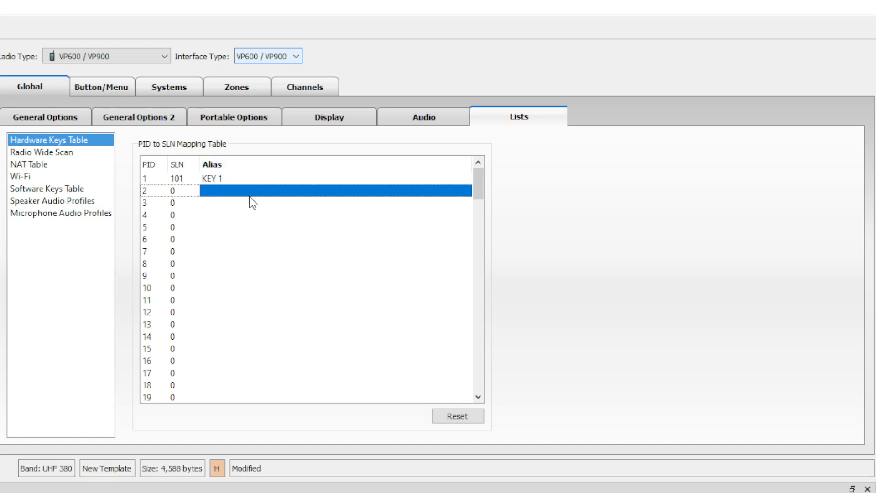
Browse the Radio Wide Scan, NAT Table and Wi-Fi lists.
click(76, 154)
click(71, 164)
click(72, 177)
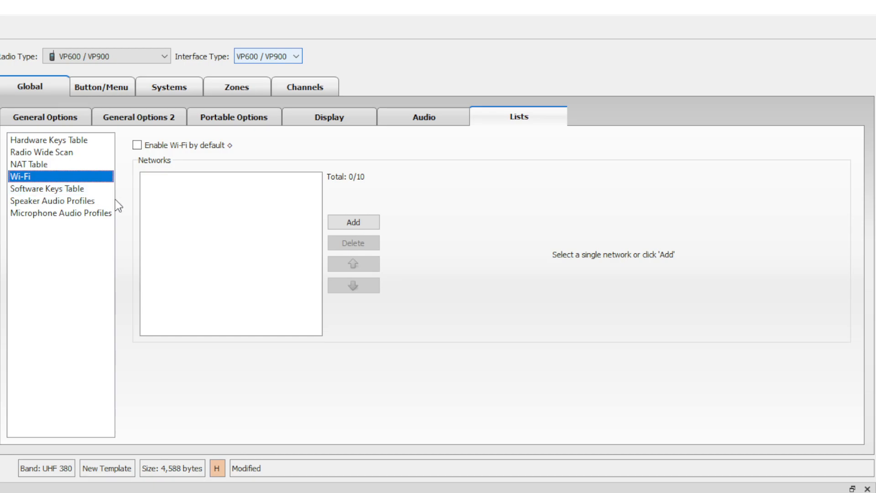
Give software key 1 the alias ADP TFK 1, LID 0069, and enter its encryption key value.
click(89, 190)
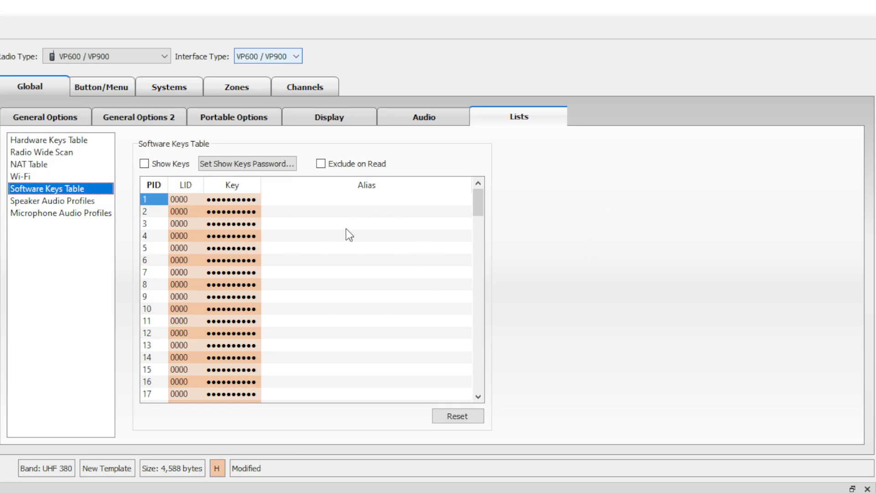
double_click(325, 203)
text(A)
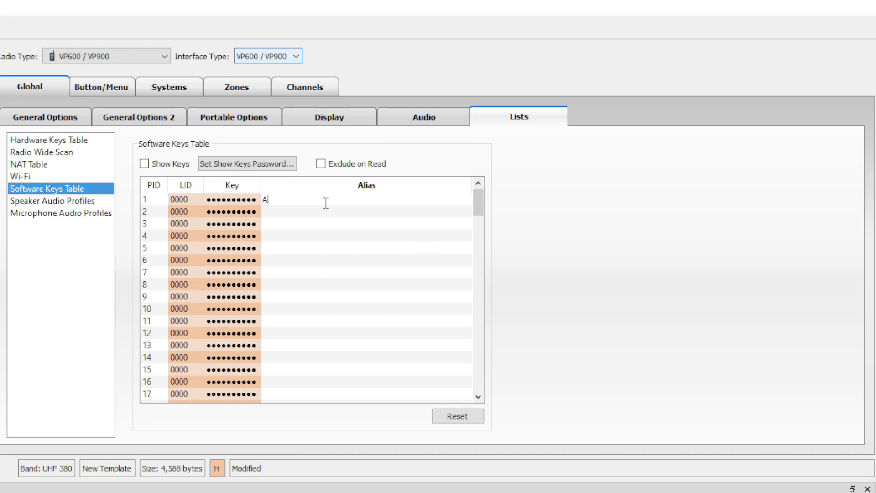
text(DP TFK 1)
double_click(190, 198)
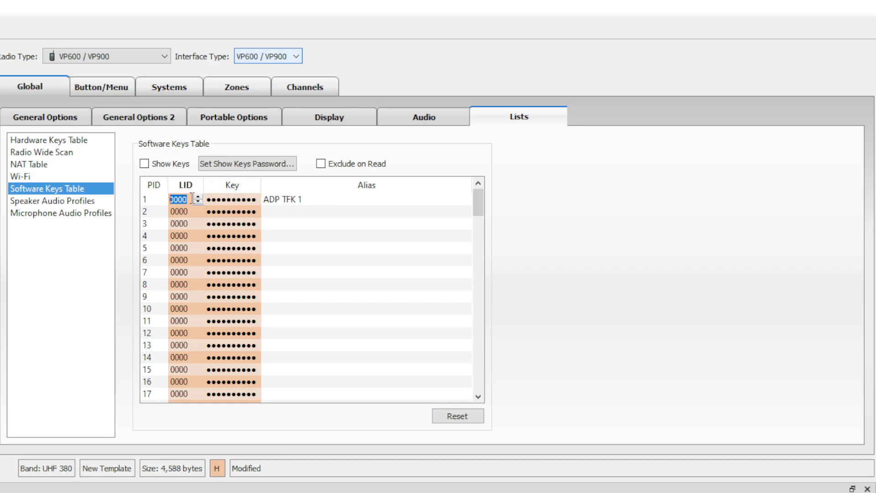
text(69)
double_click(235, 199)
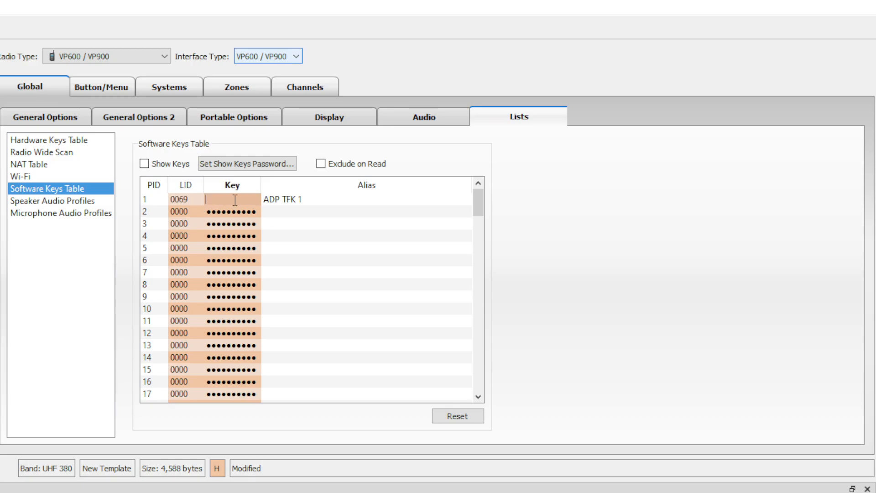
text(abcdefabcd)
click(302, 234)
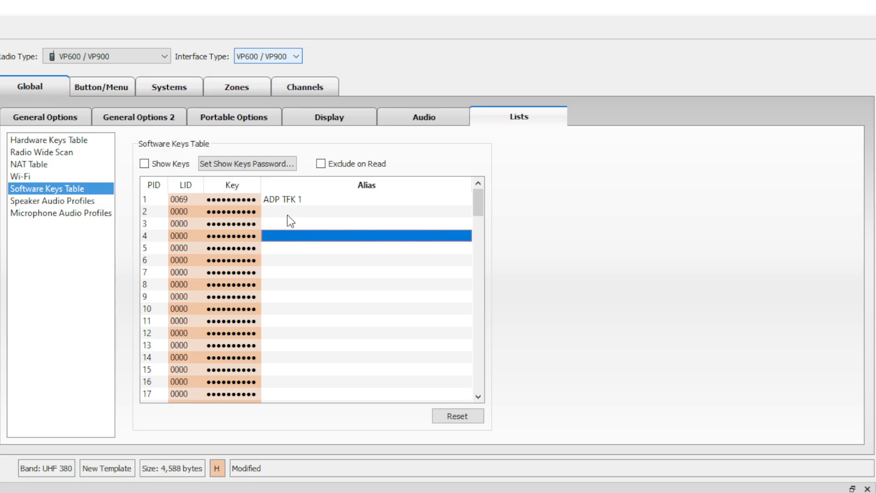
Set the Conventional system's Keypad Type to Model 3/Full on Button/Menu.
click(95, 89)
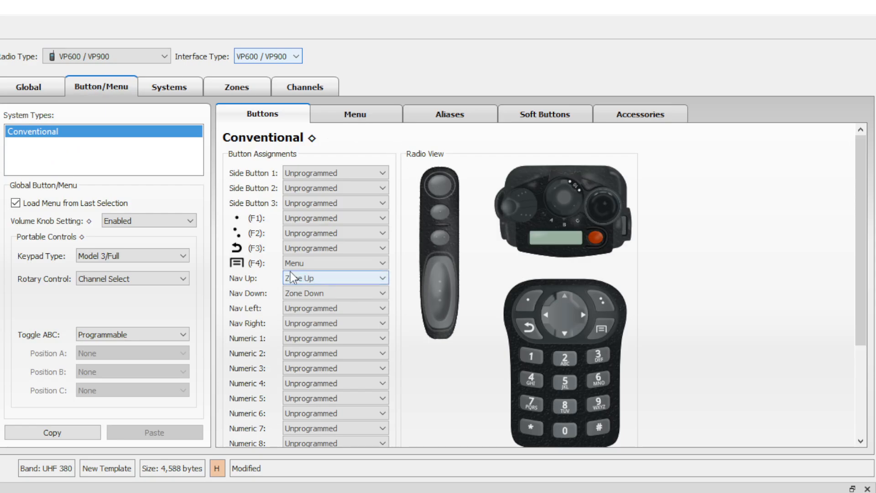
click(128, 268)
click(125, 259)
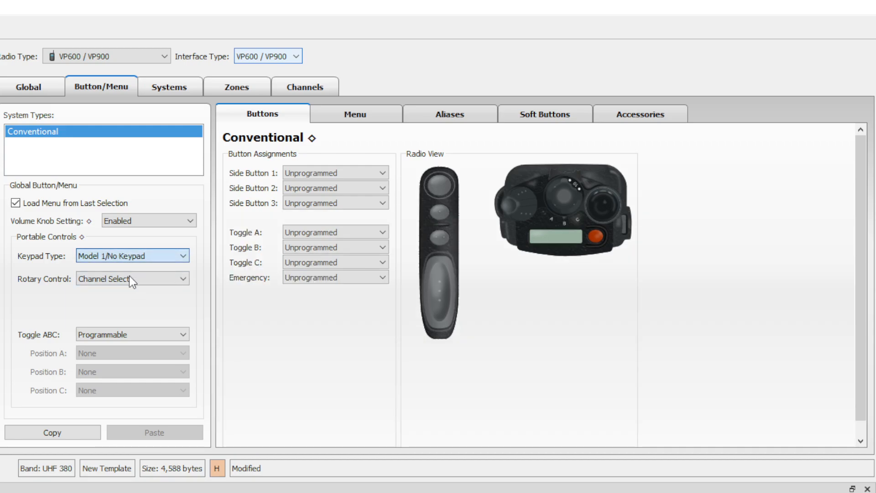
scroll(147, 256, down, 1)
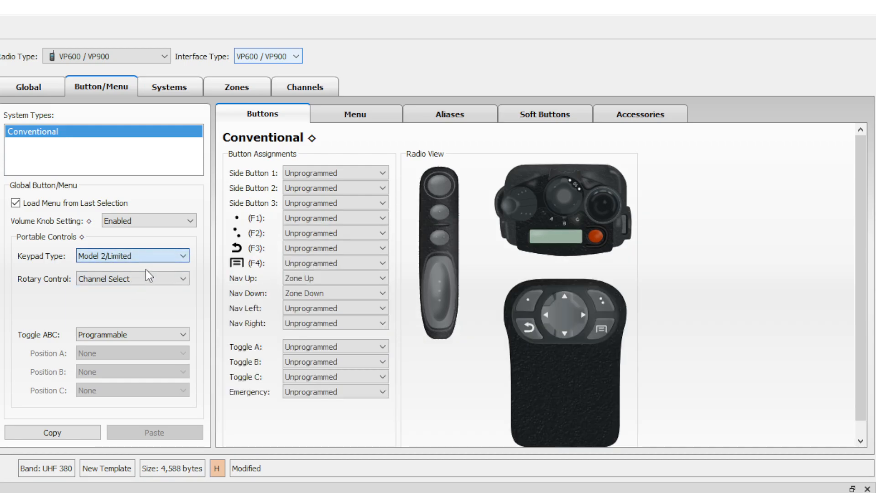
scroll(149, 261, down, 1)
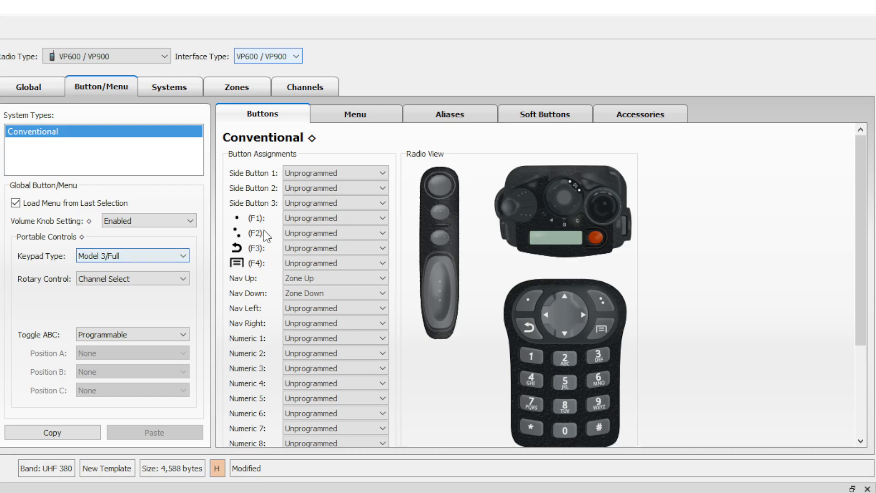
Review the Menu, Aliases, Soft Buttons and Accessories sub-pages.
click(368, 115)
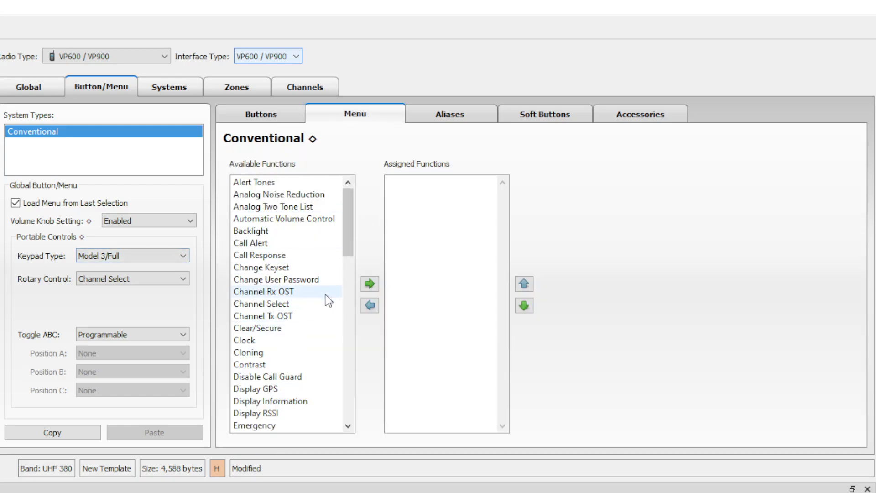
click(472, 115)
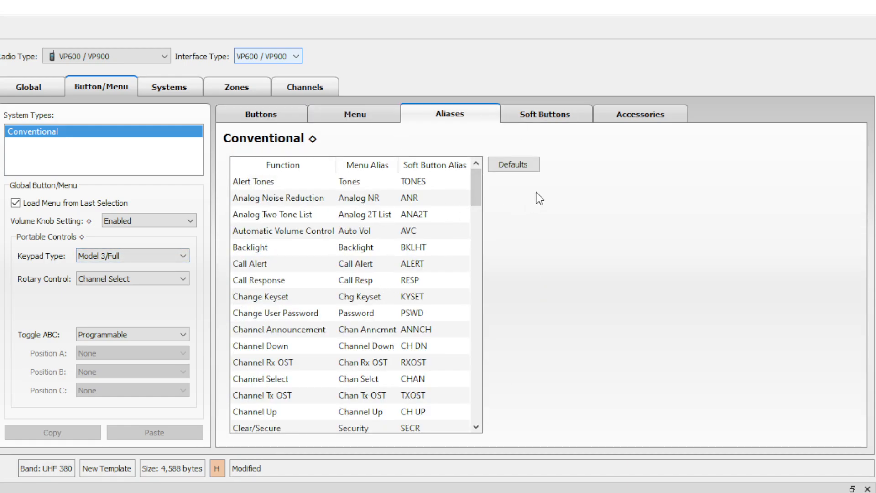
click(568, 117)
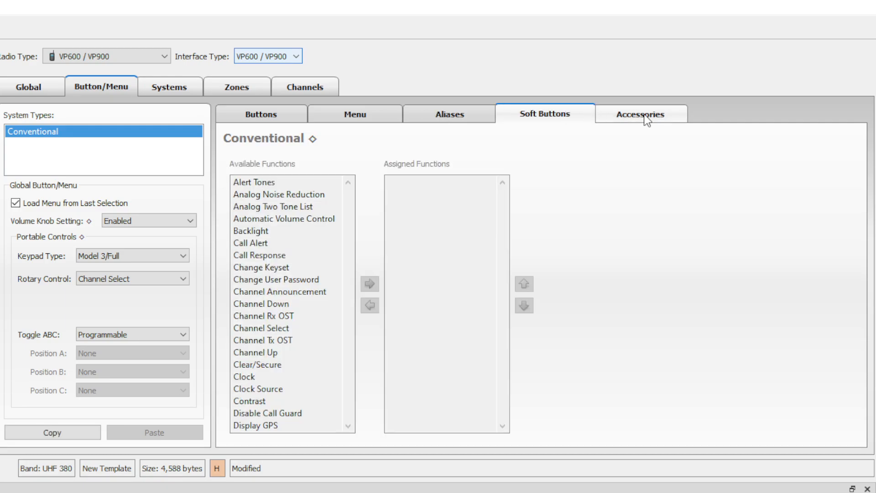
click(645, 117)
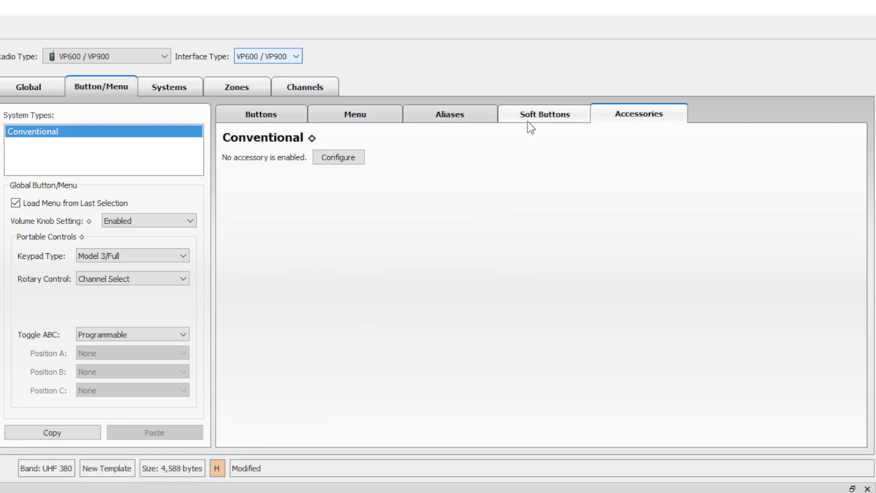
Assign the WACN-DEE00 SYS-13B key to the P25 system and set its alias to CENTRUNK.
click(166, 88)
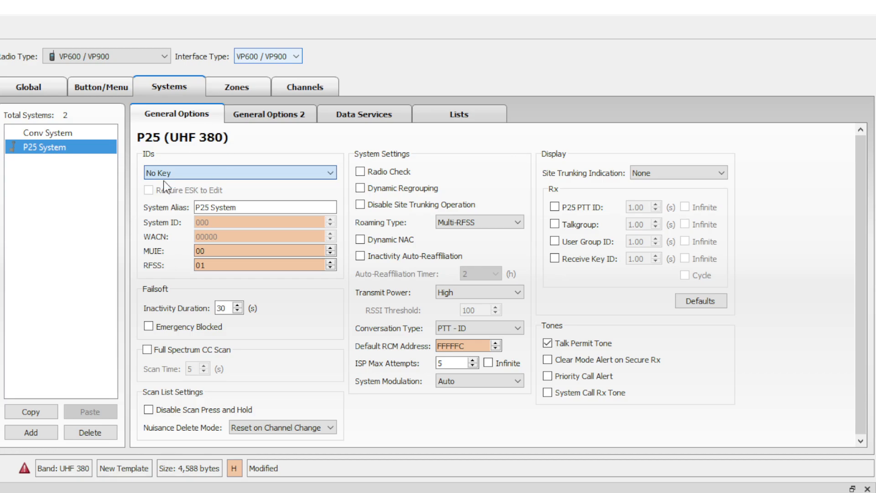
click(178, 193)
drag(247, 208, 70, 220)
key(ctrl+a)
text(CEM)
key(BackSpace)
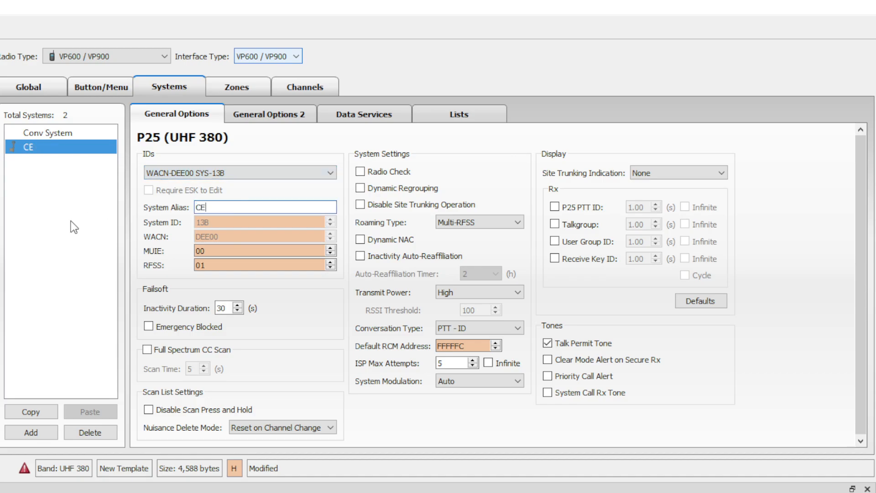
text(NTRUNK)
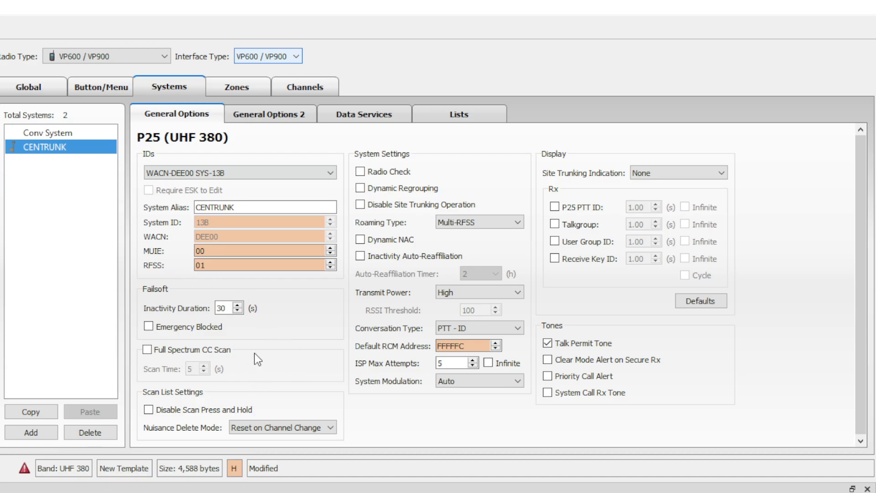
Enable Radio Check, Dynamic NAC and 4-hour auto-reaffiliation, with High/Low Switch transmit power.
click(396, 172)
click(403, 240)
click(419, 259)
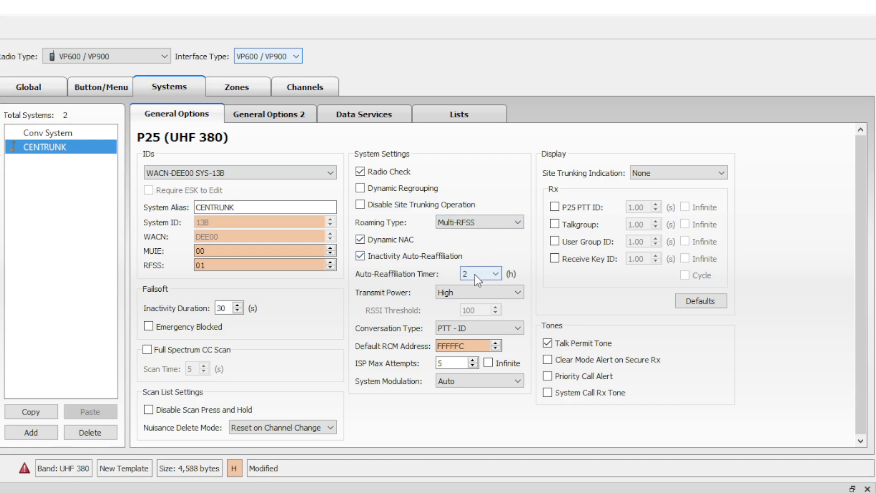
click(494, 291)
click(492, 291)
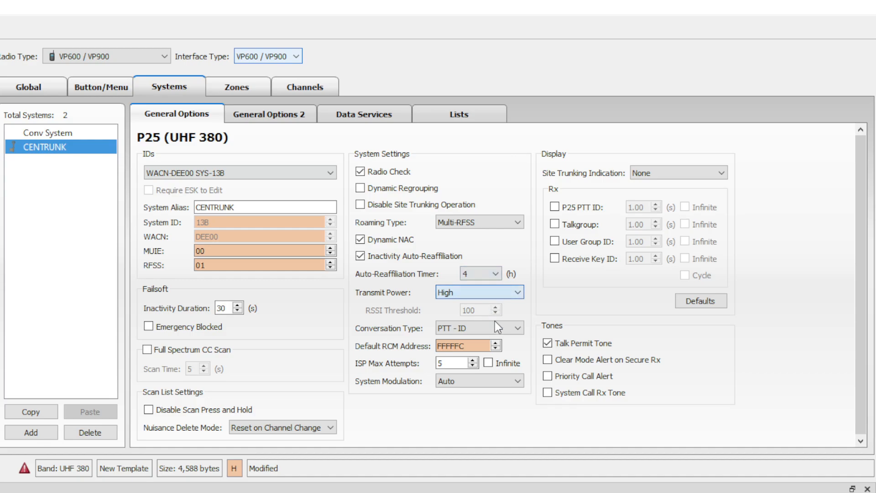
click(494, 321)
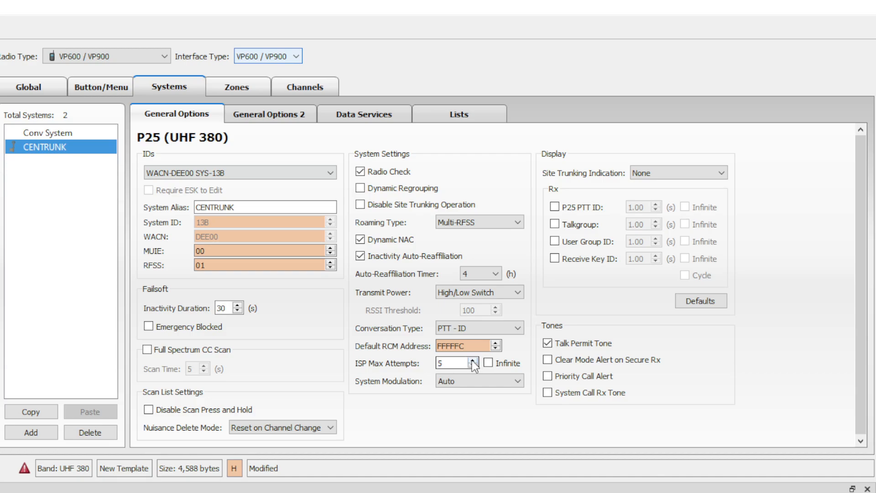
Set ISP attempts to Infinite, modulation to C4FM, and enable priority call and system call tones.
drag(456, 363, 396, 356)
text(1)
key(BackSpace)
text(4)
key(BackSpace)
text(5)
click(489, 363)
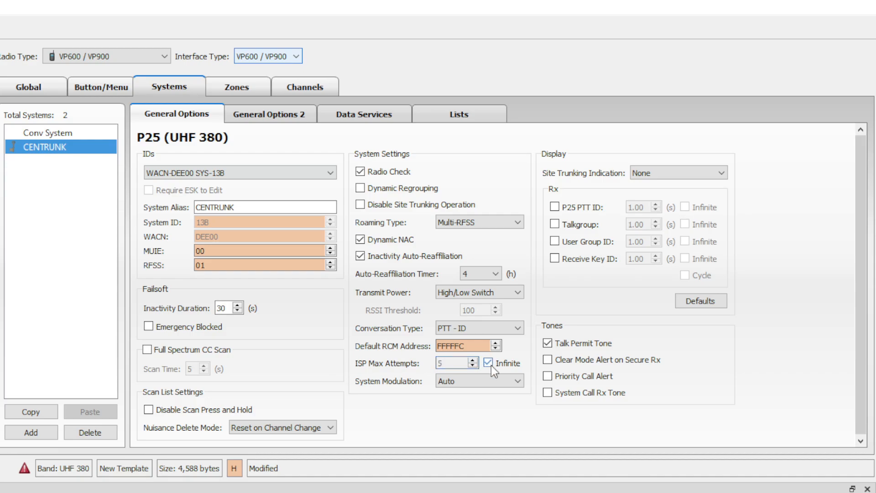
click(505, 401)
click(605, 377)
click(604, 394)
Set trunking indication to Display Only and cycle P25 PTT ID and Receive Key ID for 4.00 s.
click(677, 204)
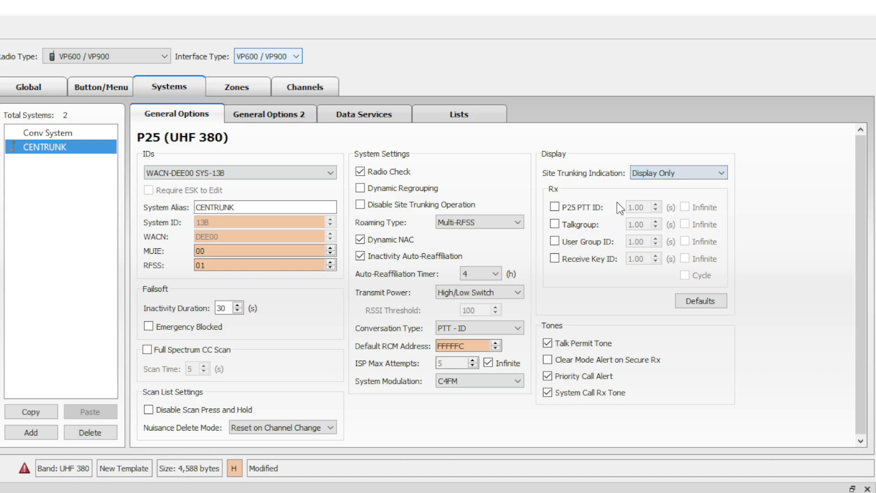
click(571, 205)
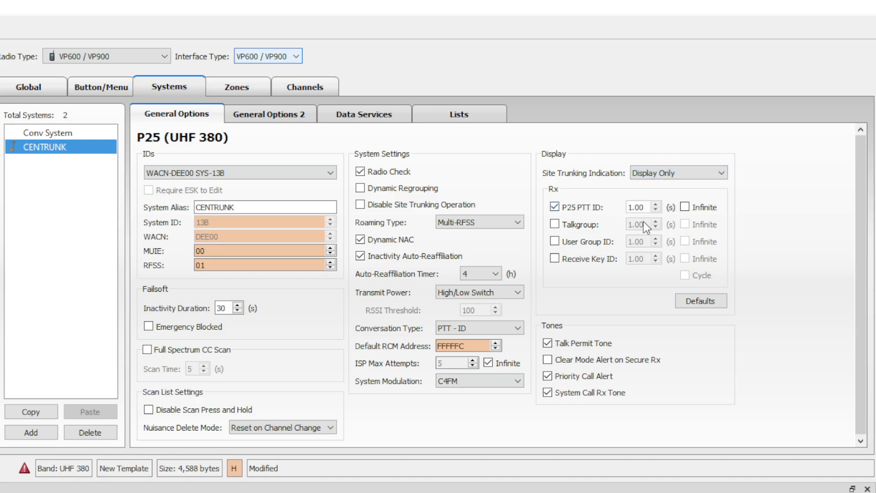
click(590, 255)
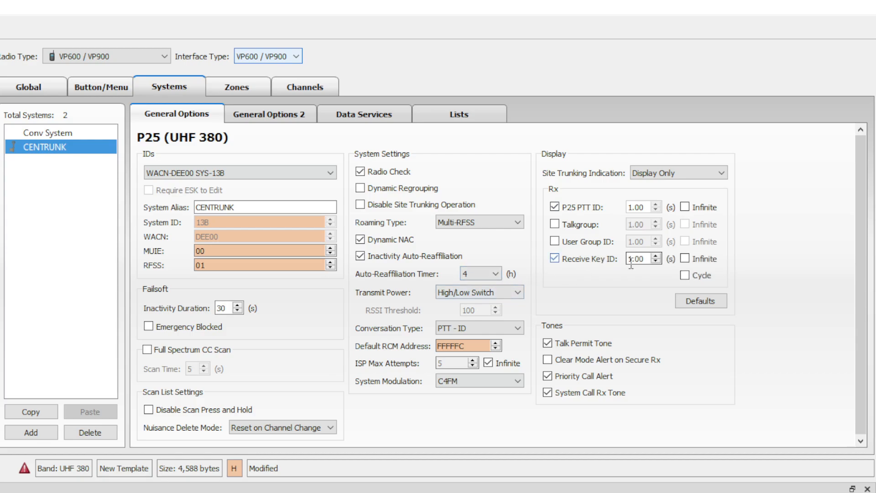
click(685, 275)
click(656, 204)
click(656, 205)
click(656, 204)
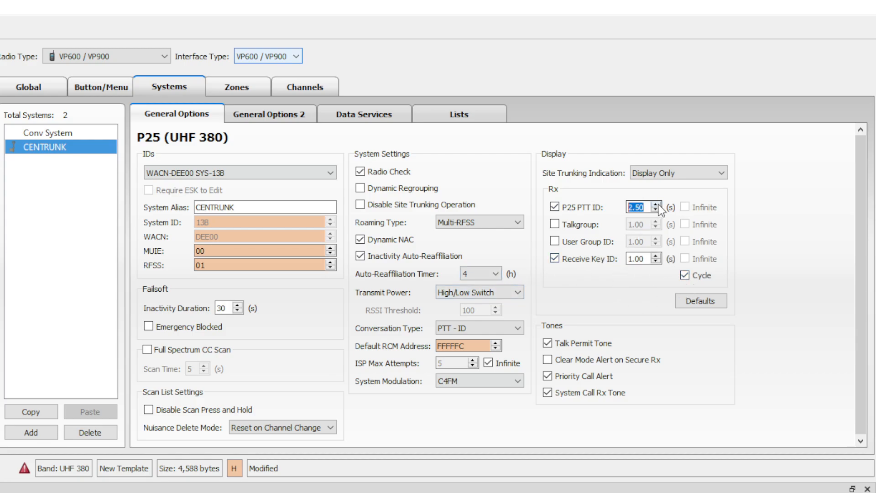
click(585, 186)
click(273, 120)
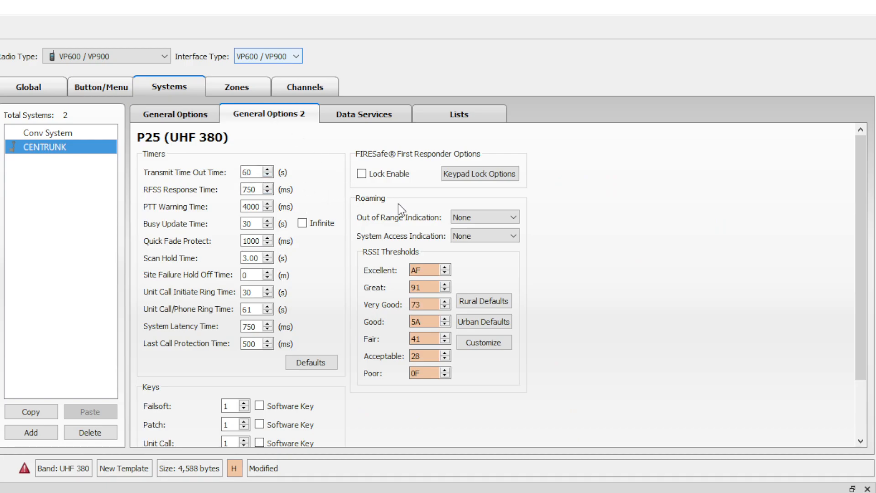
Set PTT warning time to 6000, quick fade protect to 6575 and unit call initiate ring to 255.
drag(248, 207, 198, 201)
text(6)
double_click(261, 242)
text(6575)
drag(252, 292, 234, 296)
text(255)
Set unit call/phone ring time to 120 and last call protection to 800.
drag(252, 310, 242, 311)
text(120)
click(256, 345)
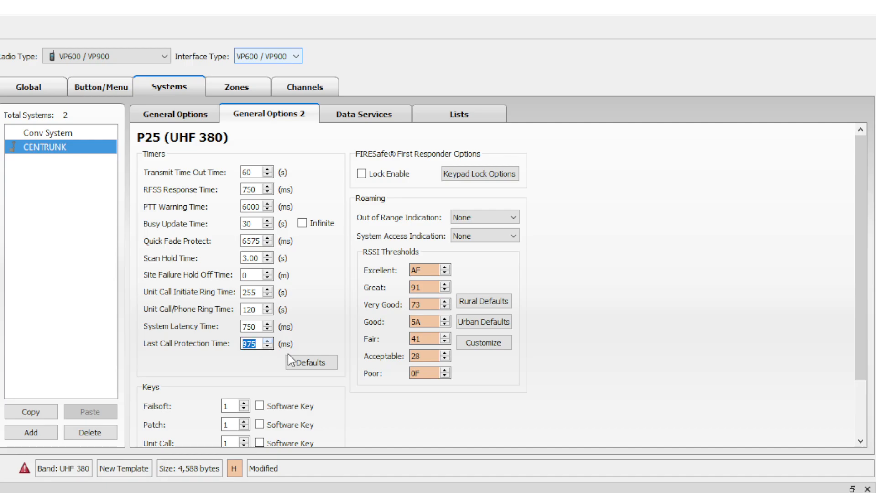
text(975)
click(308, 337)
scroll(587, 286, down, 2)
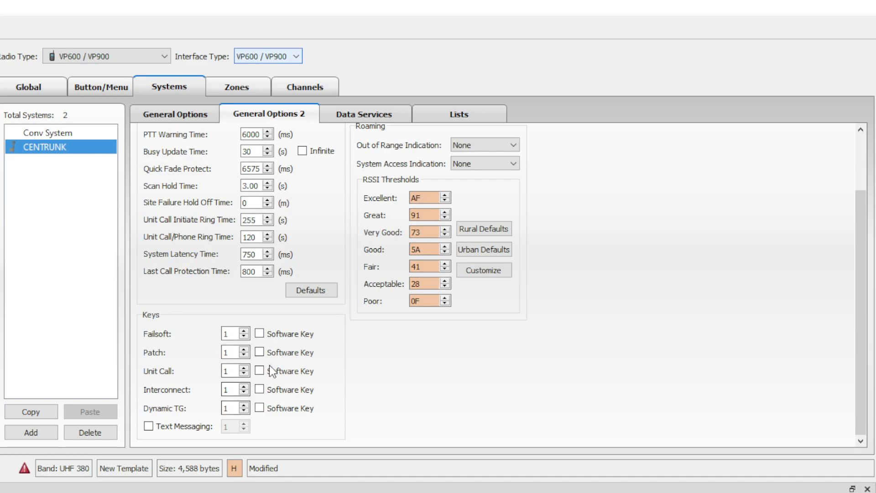
click(259, 334)
scroll(505, 404, up, 3)
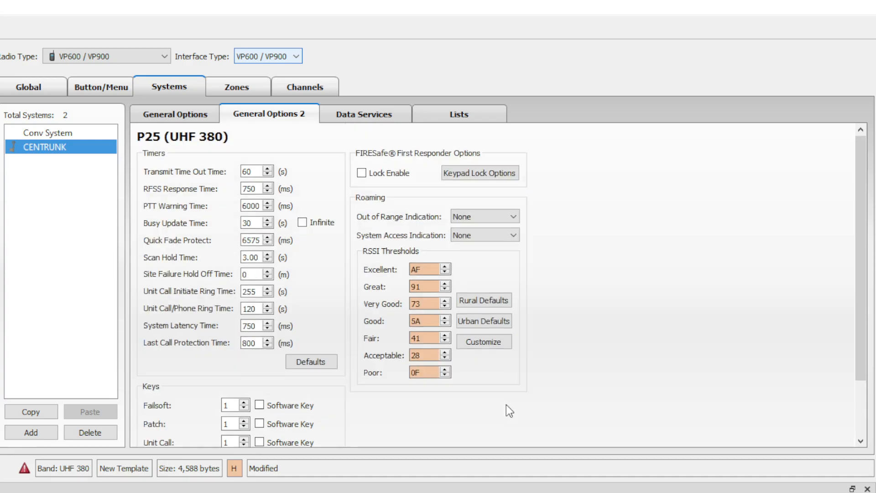
Set system access and out-of-range indications to Tone & Display and apply the Rural RSSI defaults.
click(517, 275)
click(503, 213)
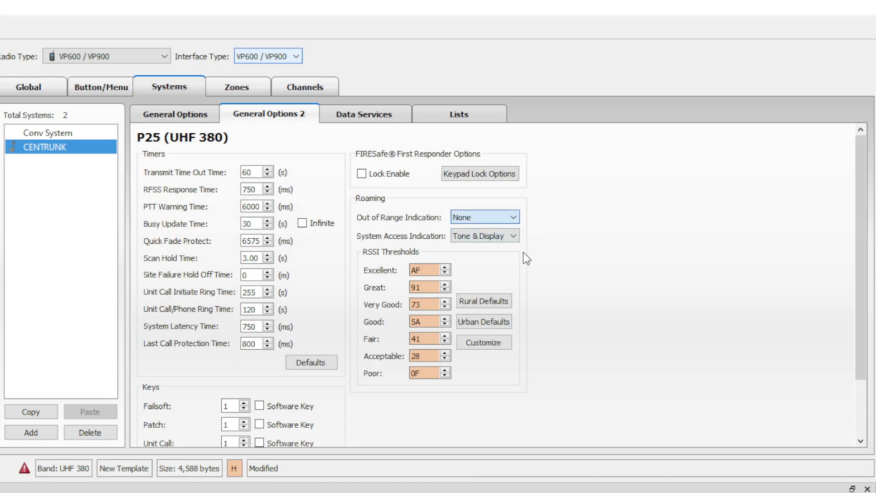
click(511, 256)
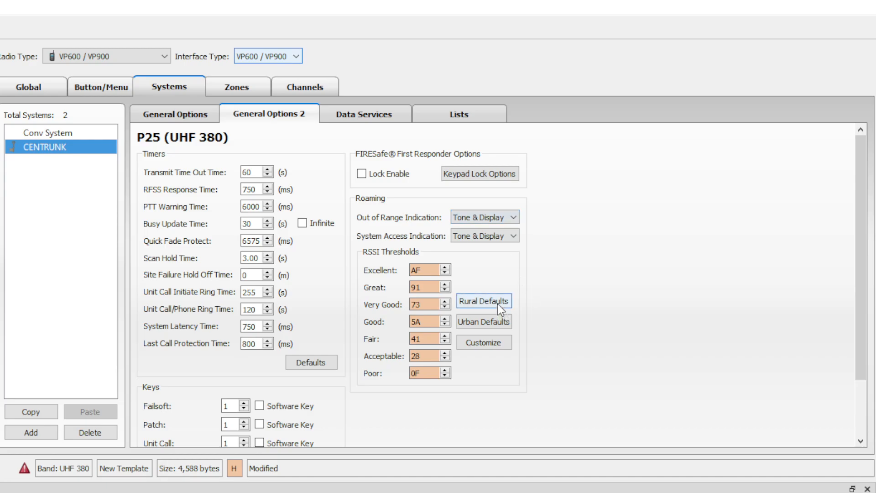
click(513, 322)
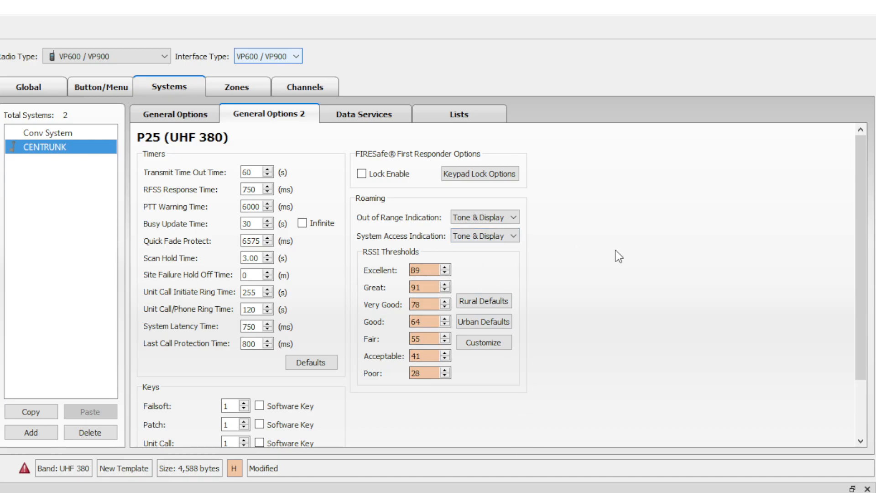
click(380, 117)
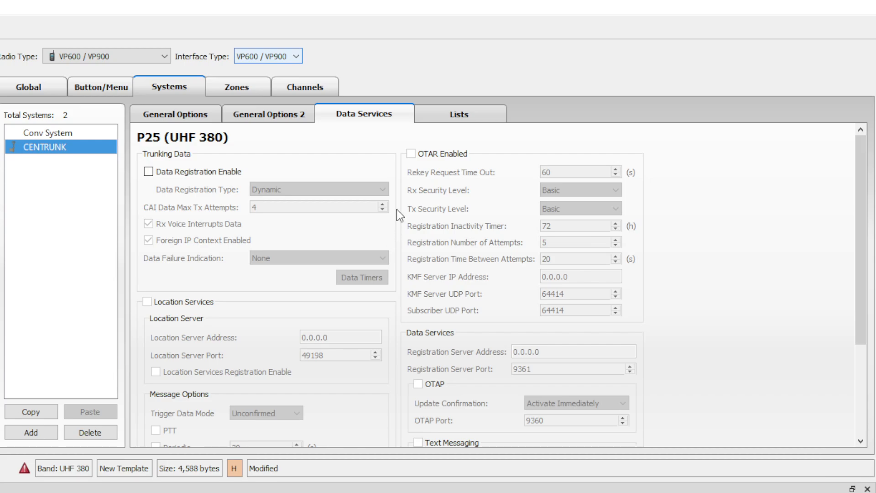
Add announcement group 0911 with alias SUPER GROUP in CENTRUNK's Lists.
scroll(388, 314, down, 3)
scroll(388, 314, up, 3)
click(473, 110)
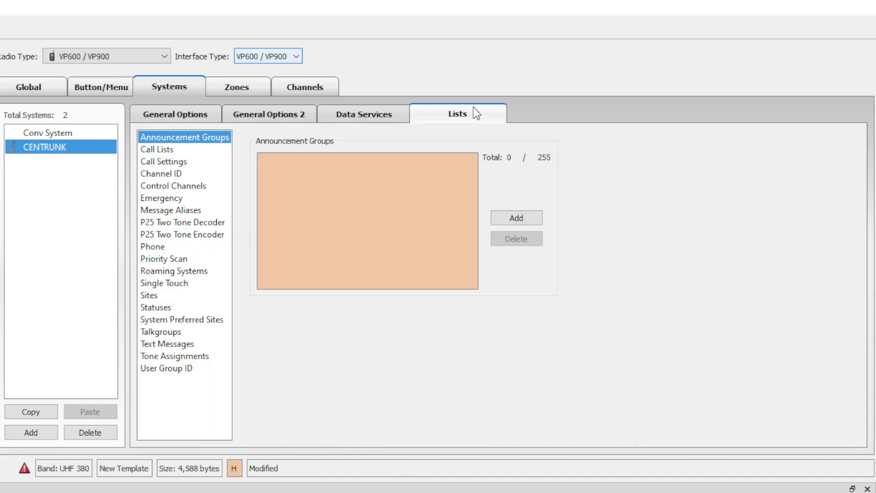
click(516, 218)
click(614, 158)
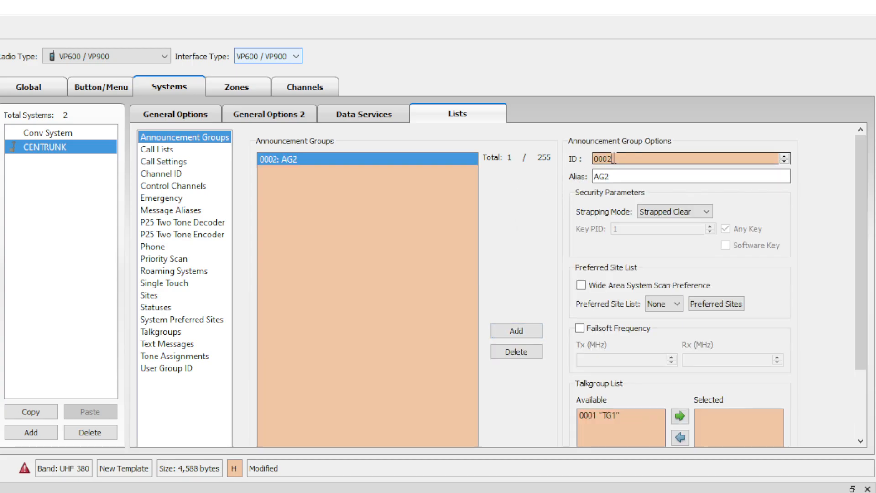
double_click(614, 158)
text(9111)
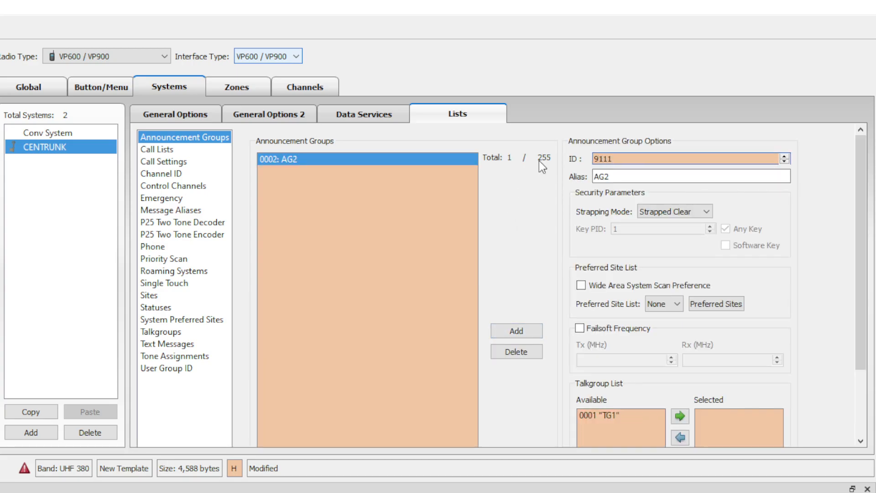
key(Tab)
text(SUPER GROUP)
click(806, 299)
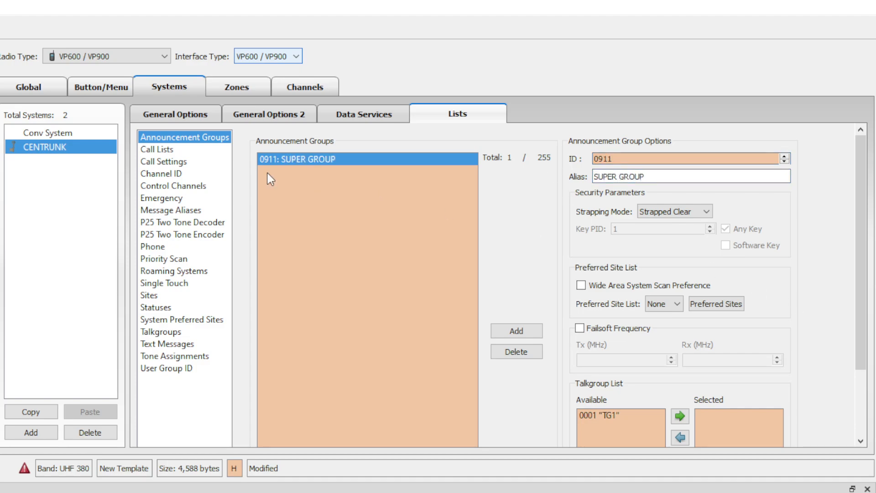
click(160, 149)
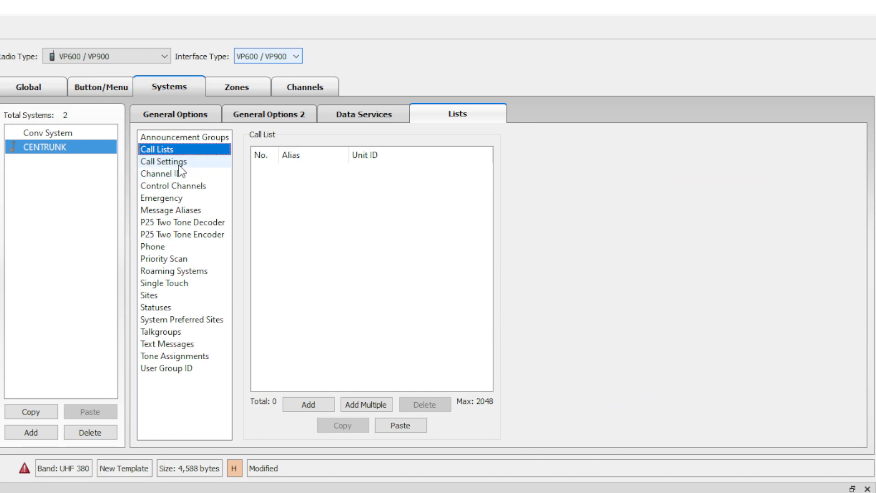
In Call Settings, set unit call usage to Unlimited and unit call type to Standard.
click(180, 165)
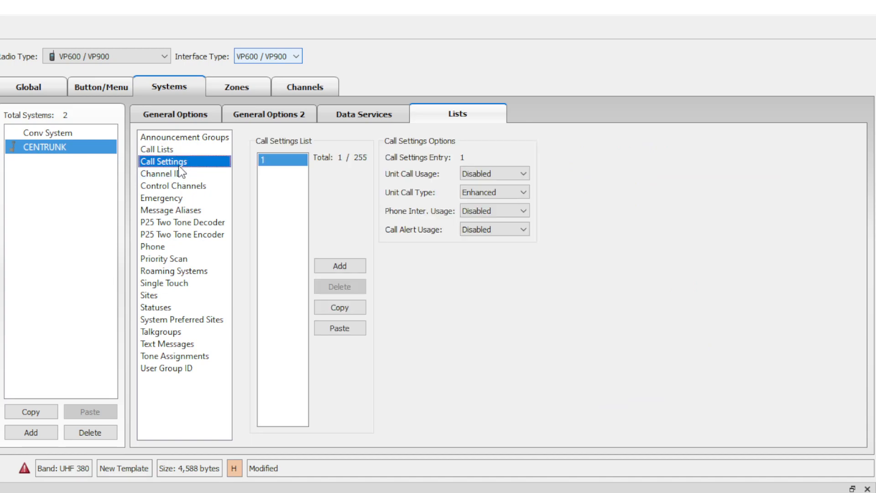
click(520, 168)
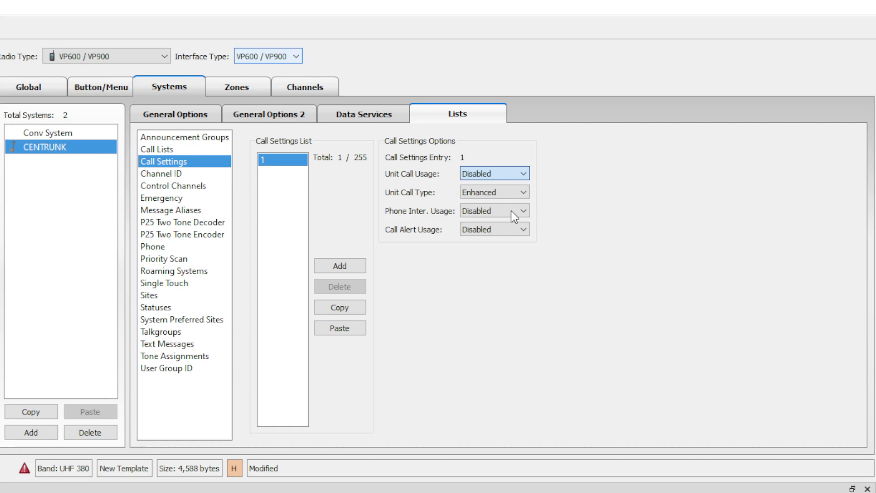
key(Down)
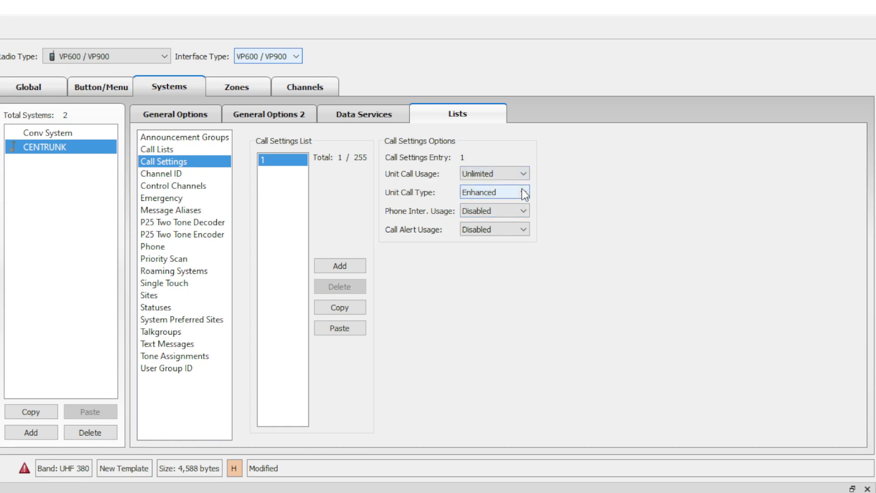
click(522, 188)
key(Up)
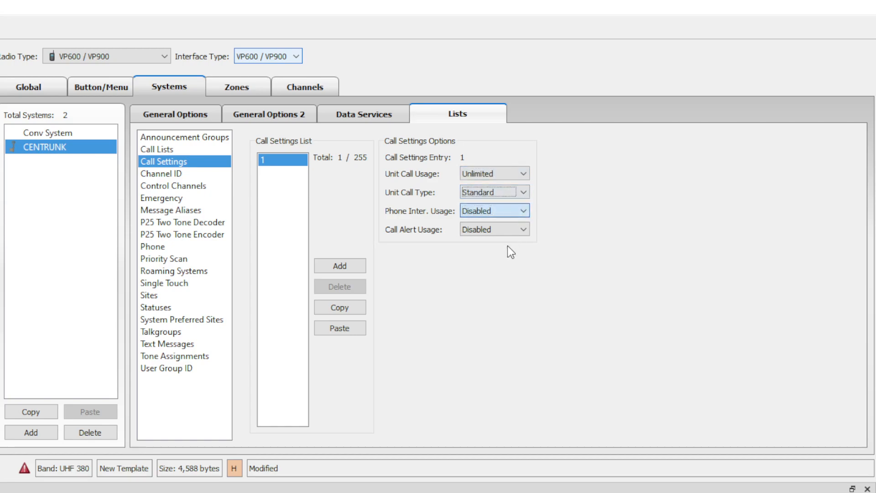
click(519, 229)
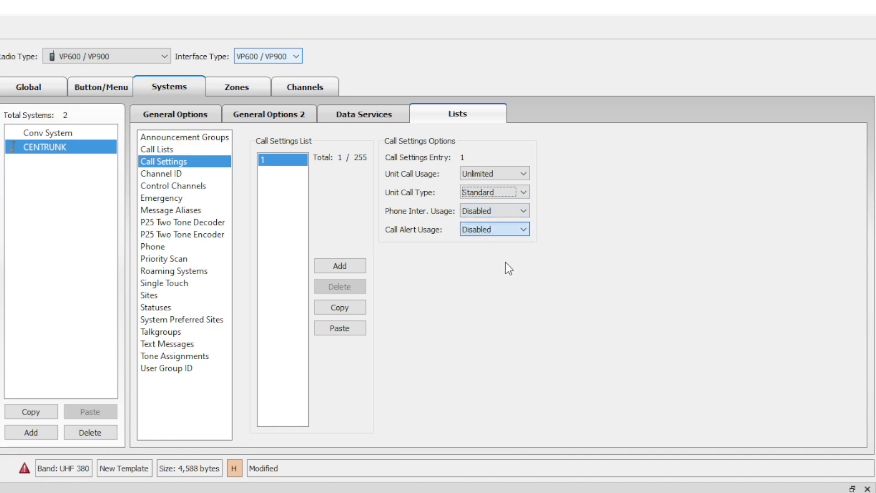
click(169, 173)
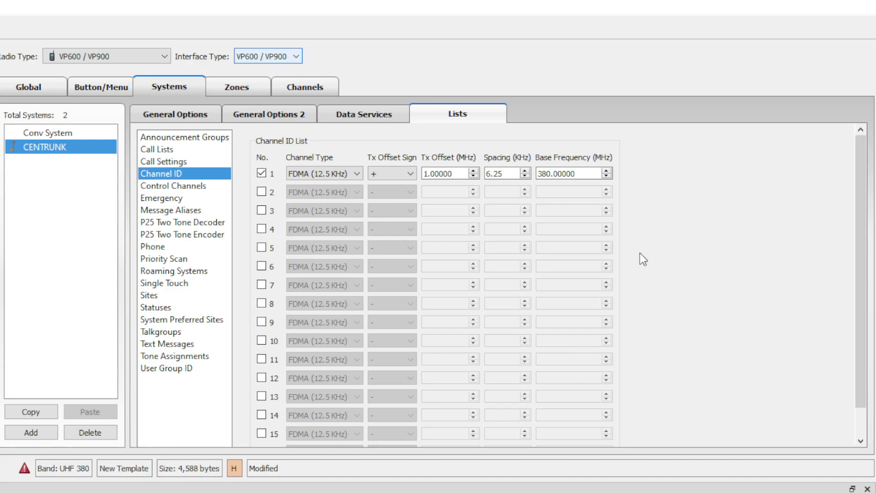
Enable Channel ID entry 4 and give it a 5 MHz transmit offset.
click(262, 175)
click(262, 177)
click(261, 192)
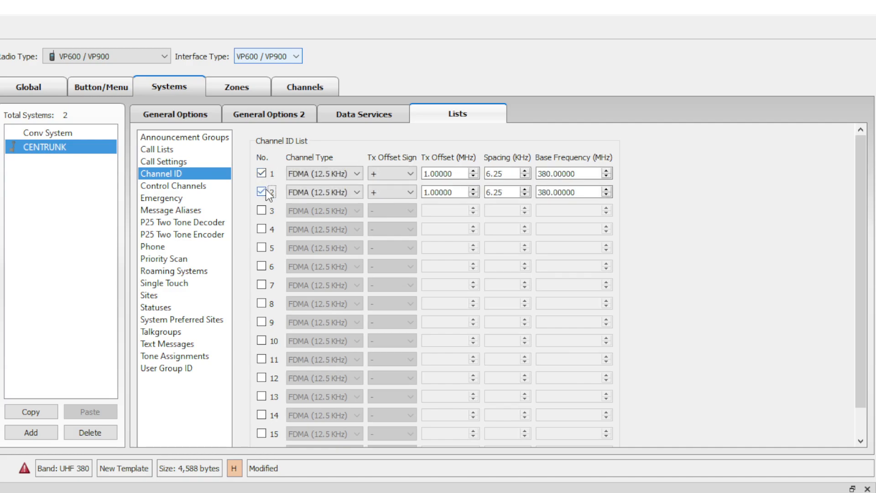
click(262, 191)
click(261, 210)
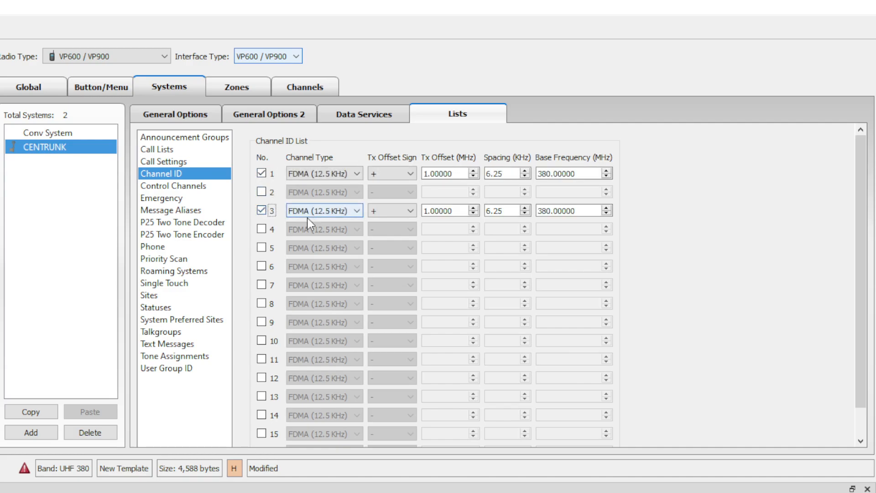
click(262, 229)
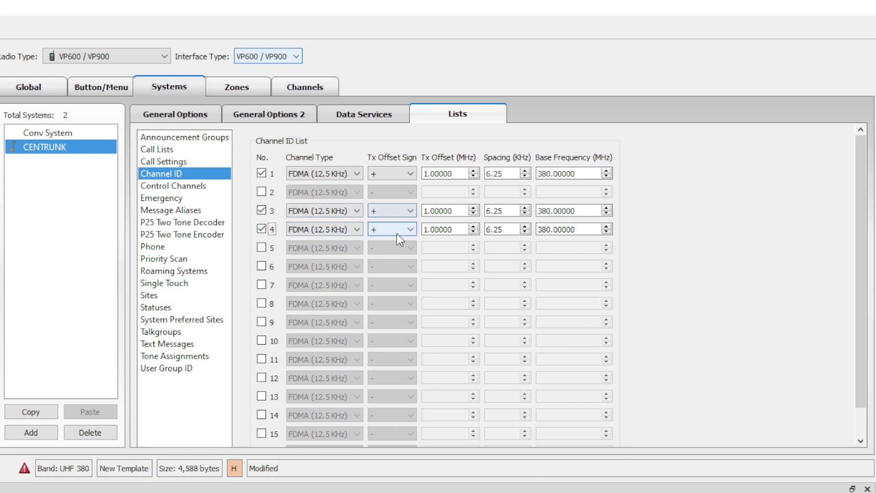
click(454, 230)
drag(455, 230, 385, 229)
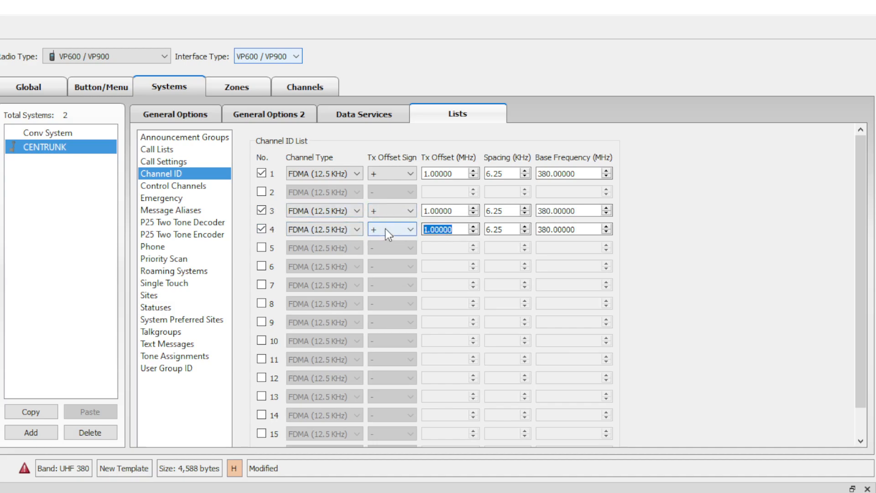
text(5)
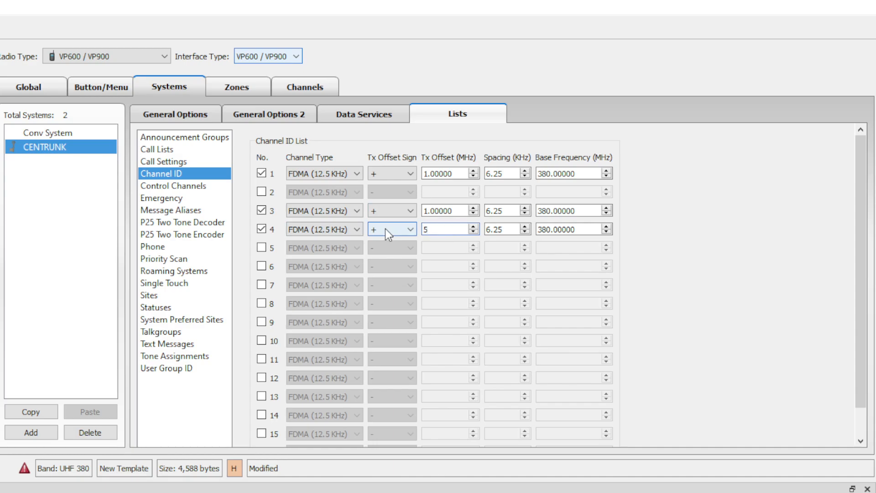
key(Tab)
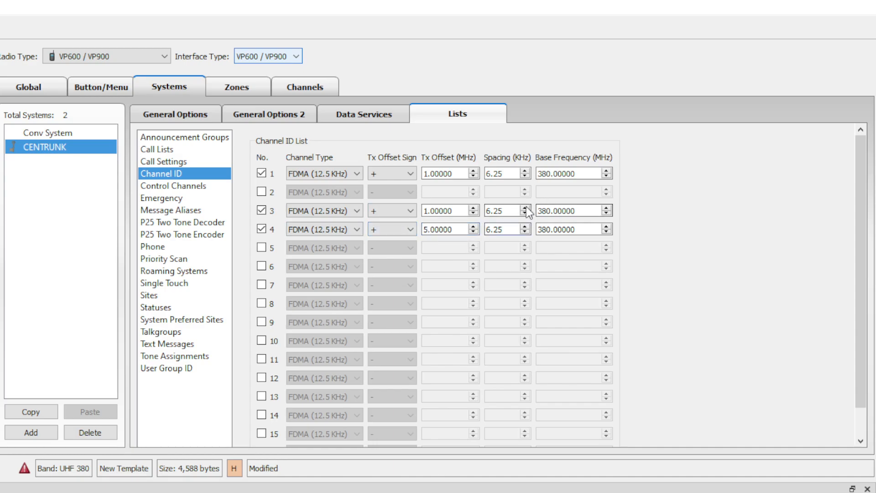
Set entry 4's base frequency to 450 MHz and disable entry 3, leaving entries 1 and 4.
double_click(587, 209)
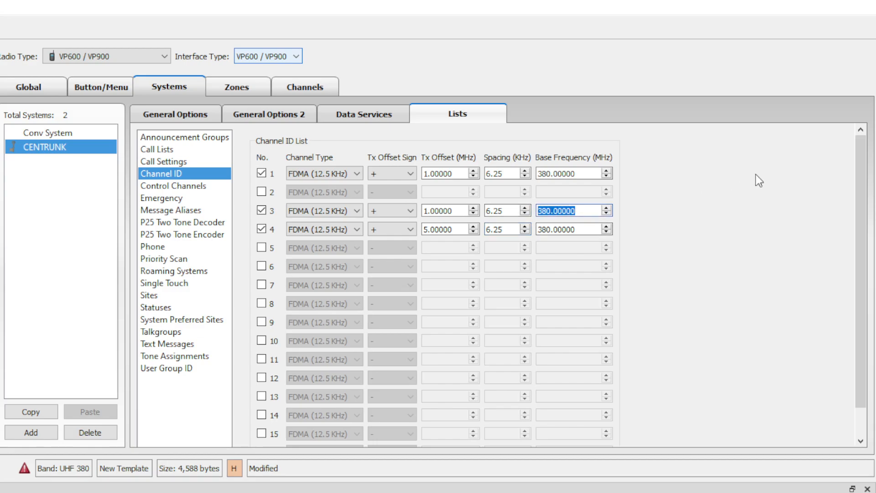
text(146.00000)
click(587, 229)
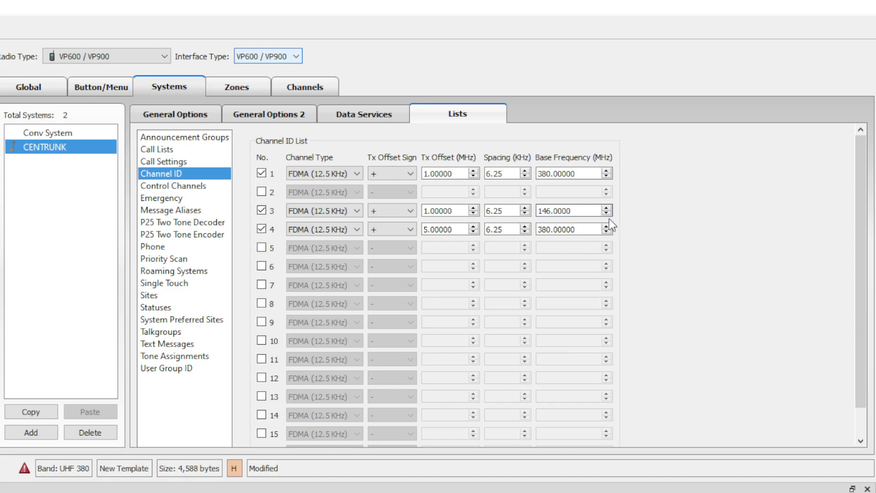
drag(594, 228, 558, 227)
click(586, 210)
click(267, 213)
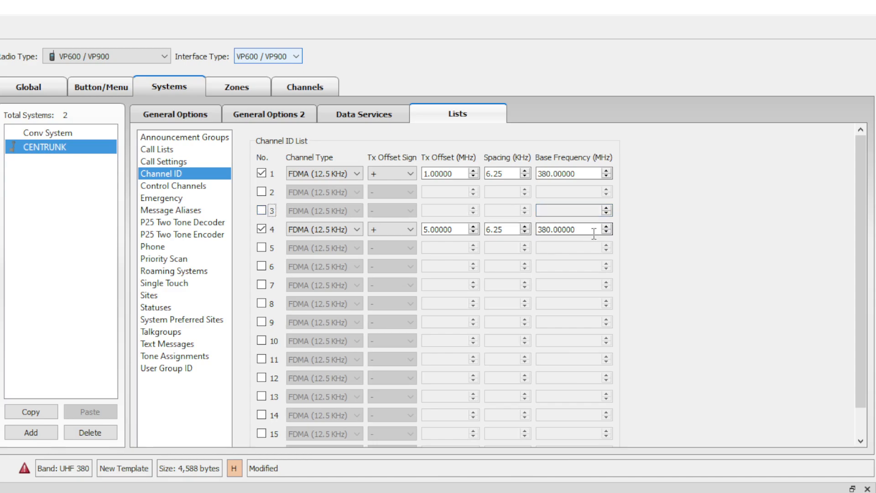
double_click(578, 229)
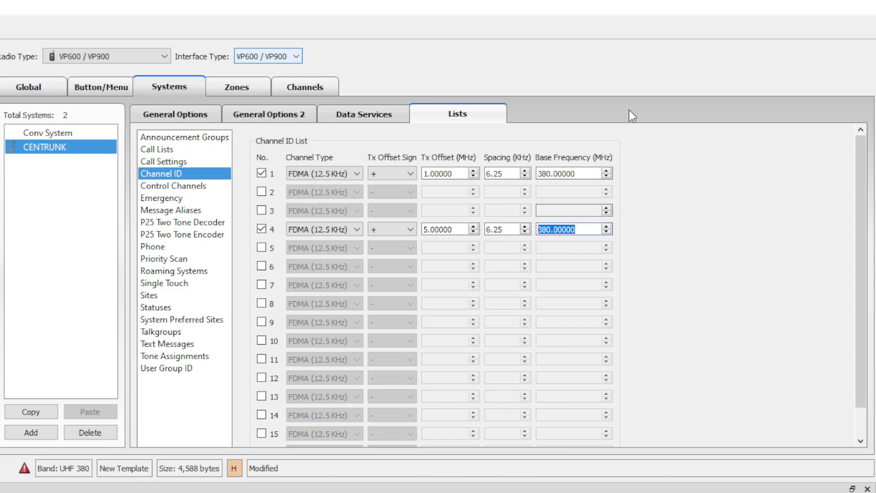
text(450)
key(Return)
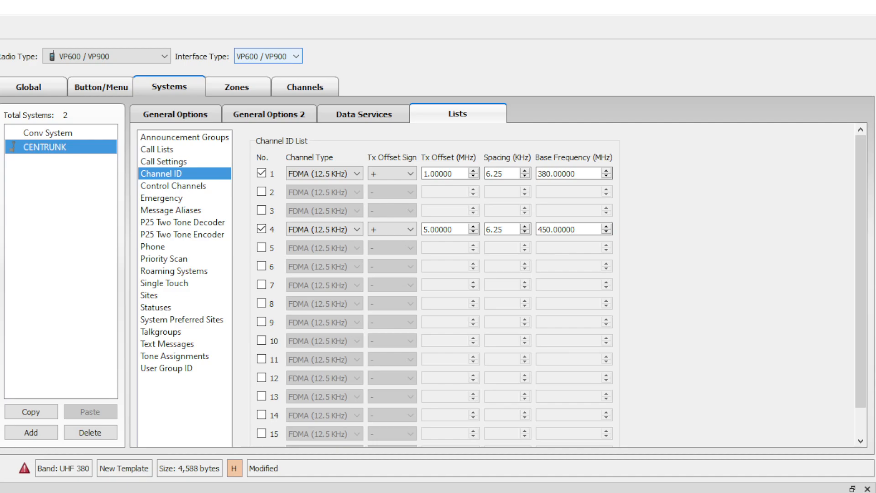
click(196, 190)
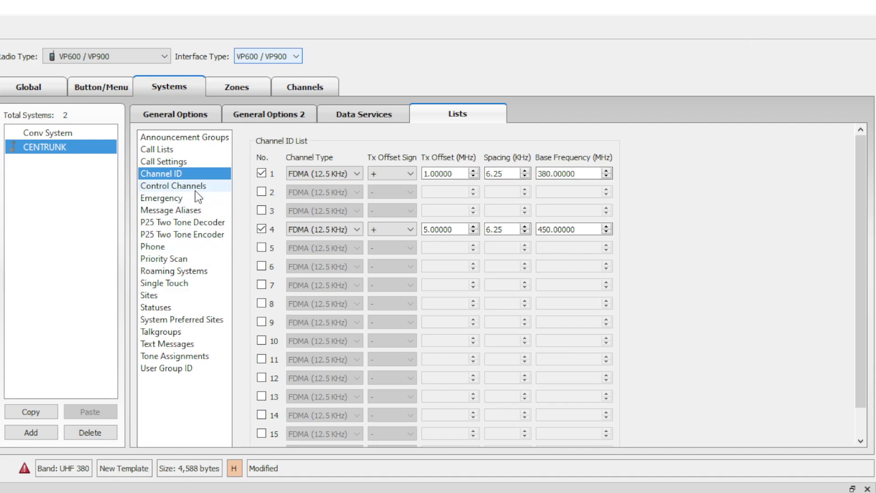
Add two control channels: TX 456.8/RX 451.8 MHz and TX 456.8125/RX 451.8125 MHz.
click(371, 384)
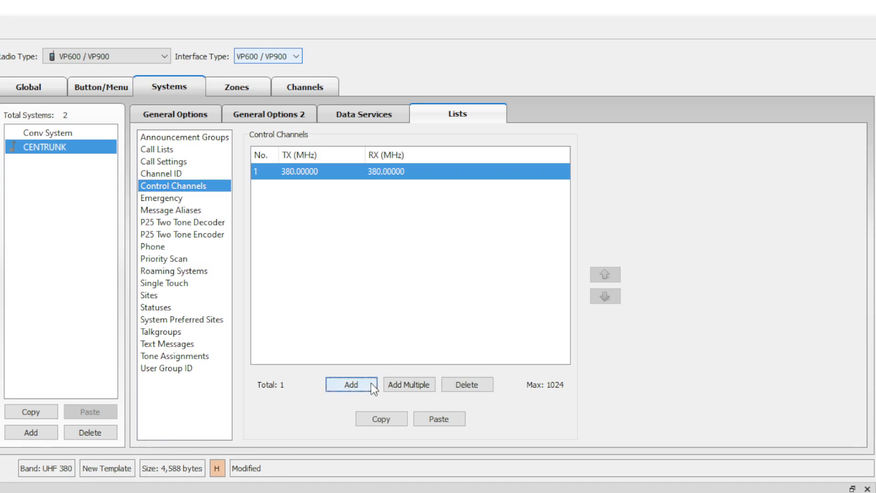
click(371, 384)
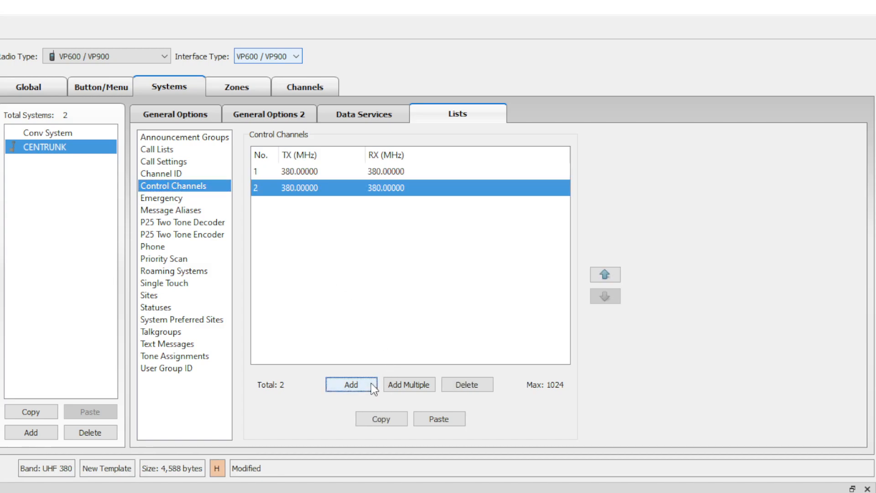
double_click(332, 167)
text(45)
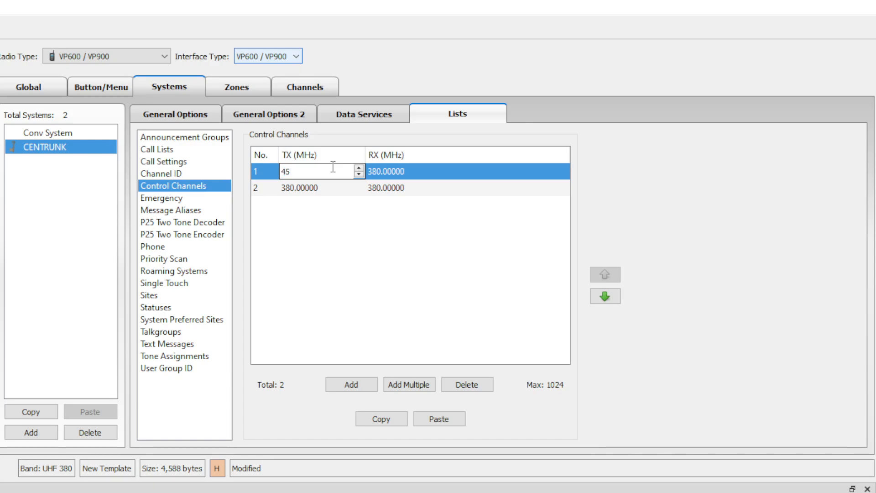
text(6.8)
key(Return)
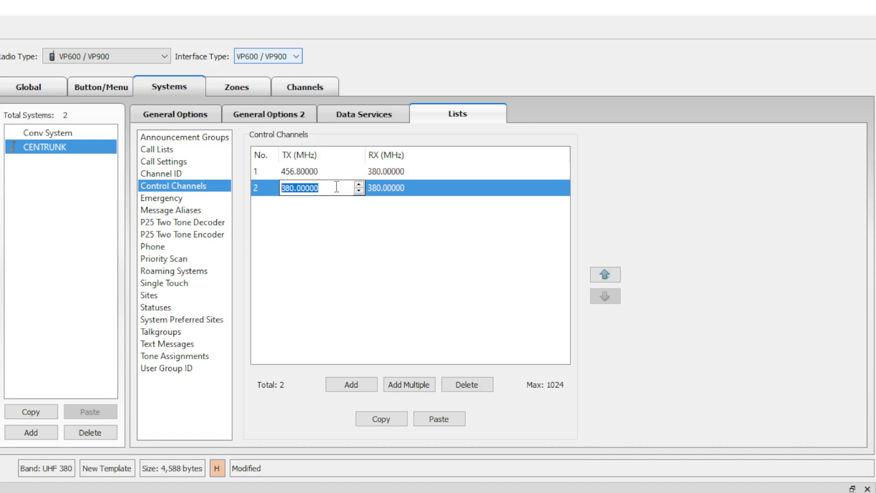
text(456.8125)
click(408, 172)
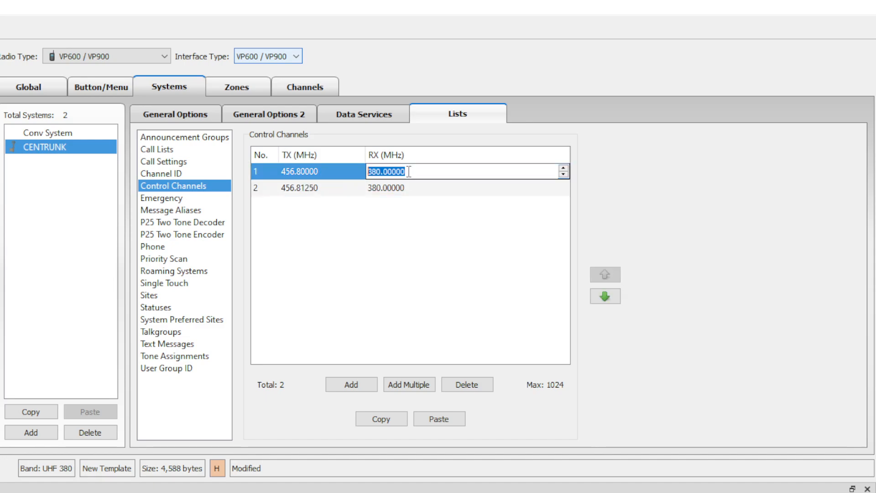
text(451.85)
key(BackSpace)
key(Return)
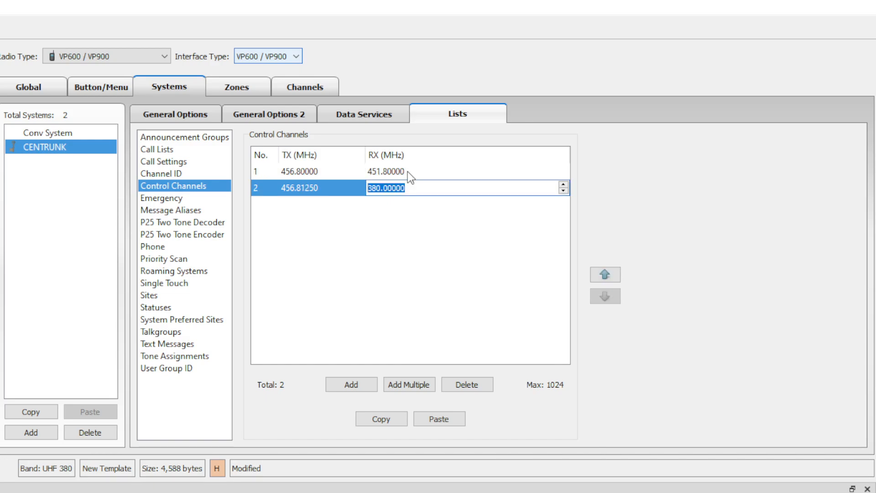
text(451.8125)
click(364, 236)
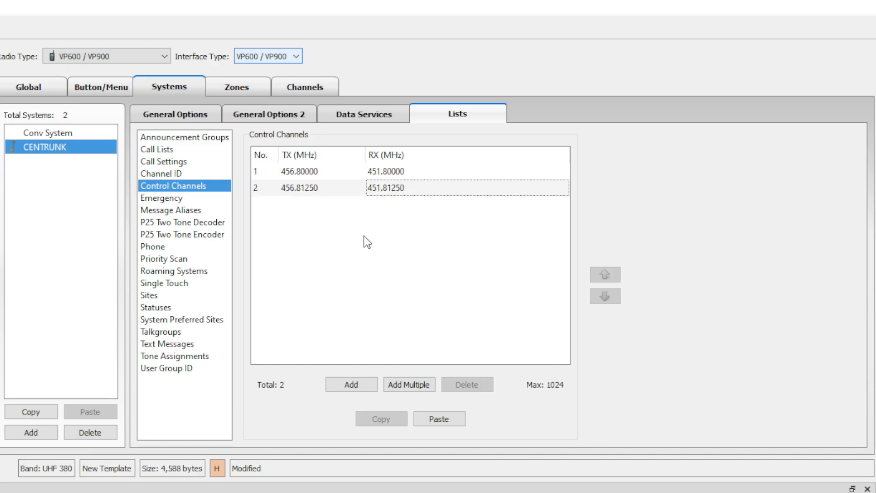
Browse the Emergency, Message Aliases, P25 Two Tone Decoder and Encoder lists.
click(185, 199)
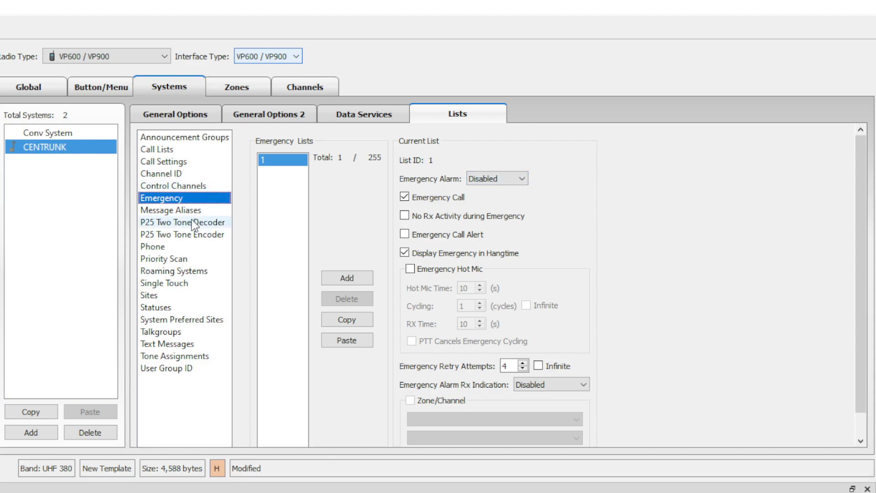
click(176, 211)
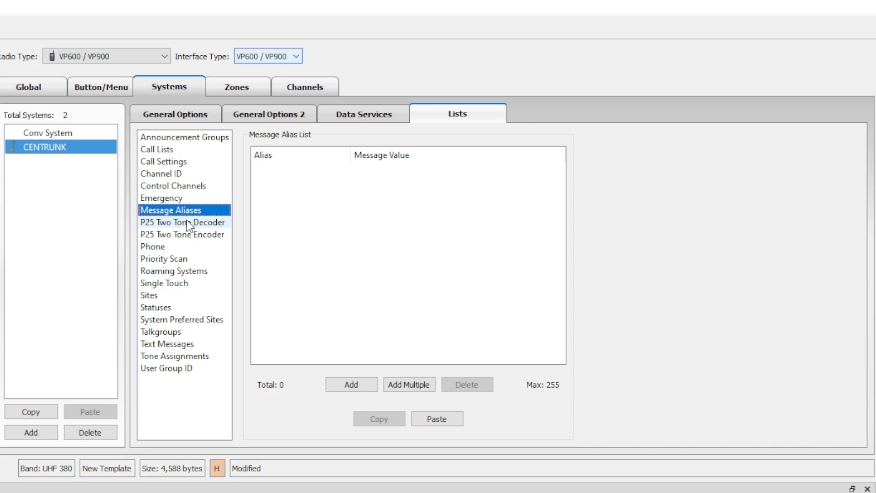
click(188, 222)
click(215, 235)
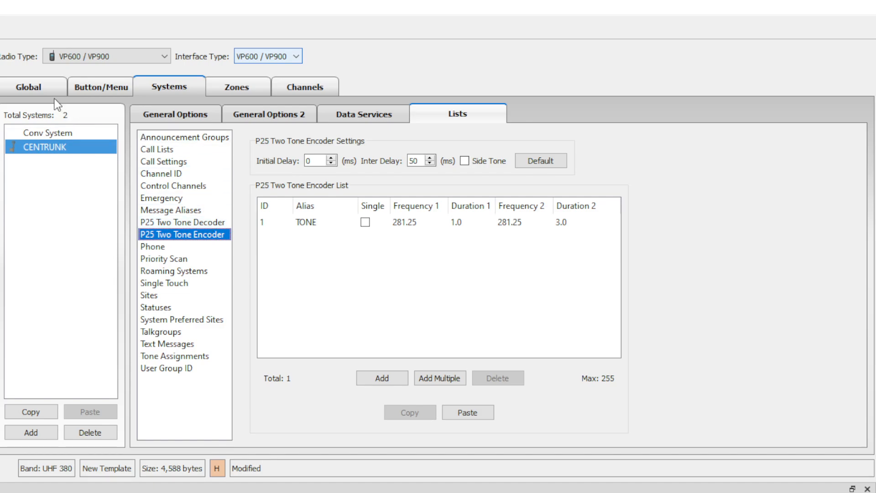
Add decoder list CTRS with Selective Call Alert LED on and Talkgroup unmute type.
click(216, 223)
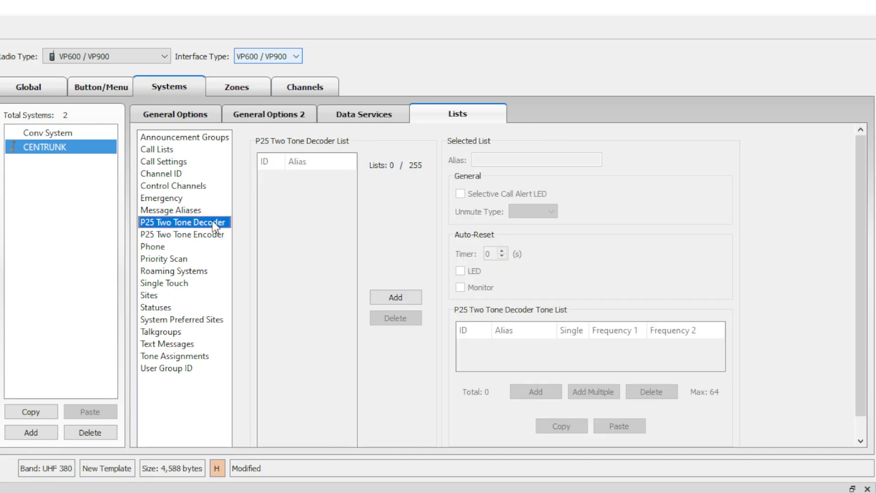
click(395, 297)
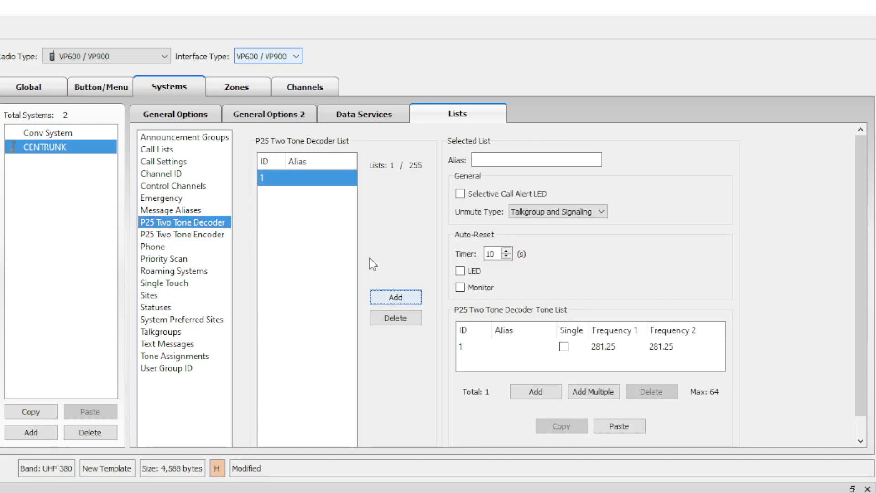
click(538, 159)
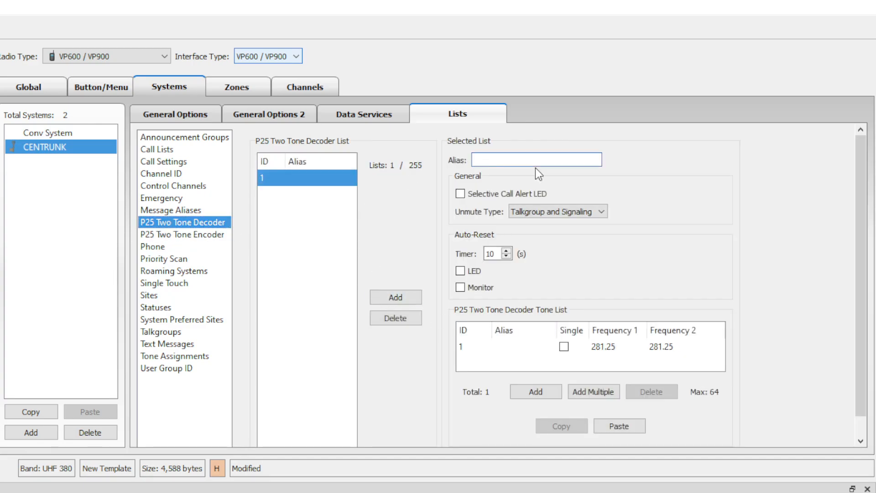
text(CTRS)
click(533, 195)
click(593, 212)
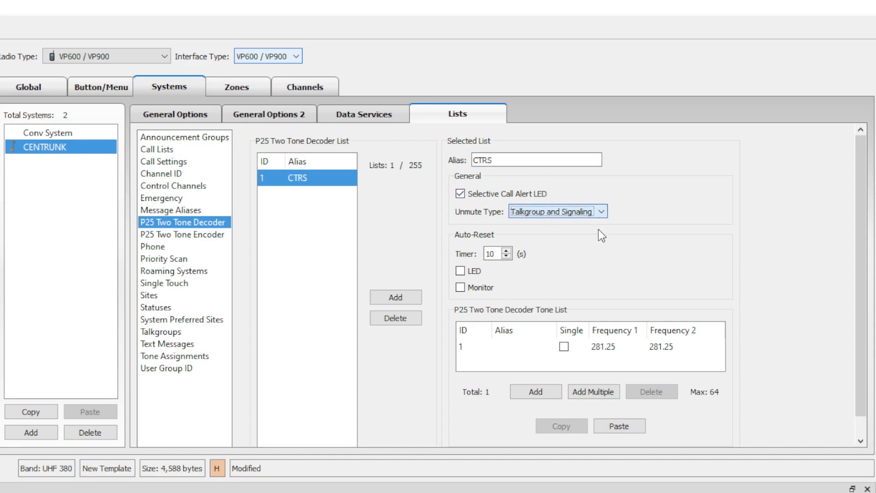
key(Up)
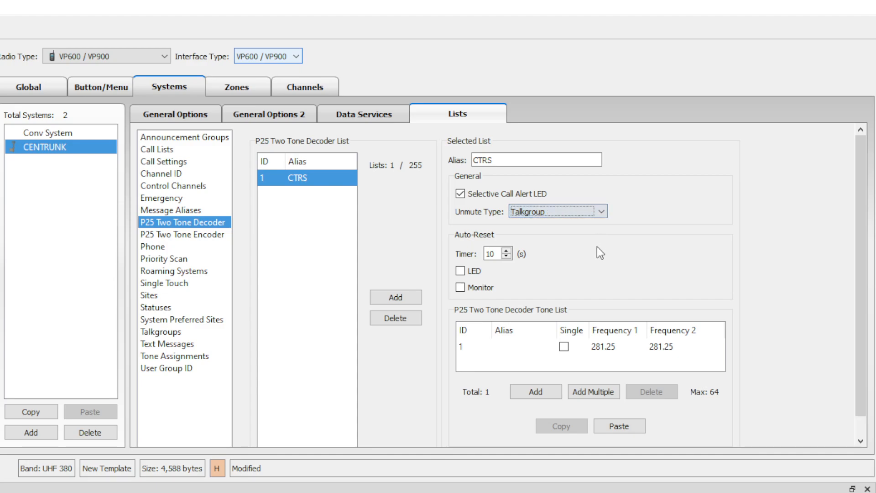
Enable LED and Monitor auto-reset and trim the decoder tone list to a single tone.
scroll(767, 241, down, 1)
click(467, 251)
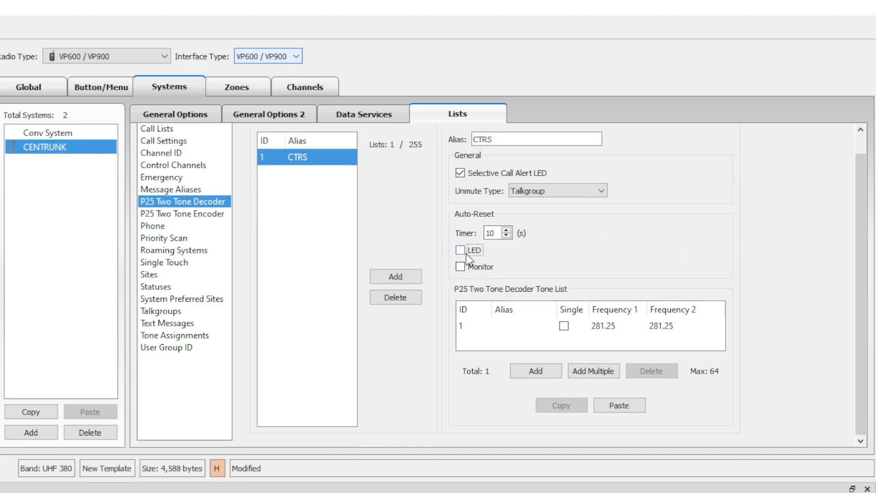
click(466, 267)
click(548, 376)
click(548, 376)
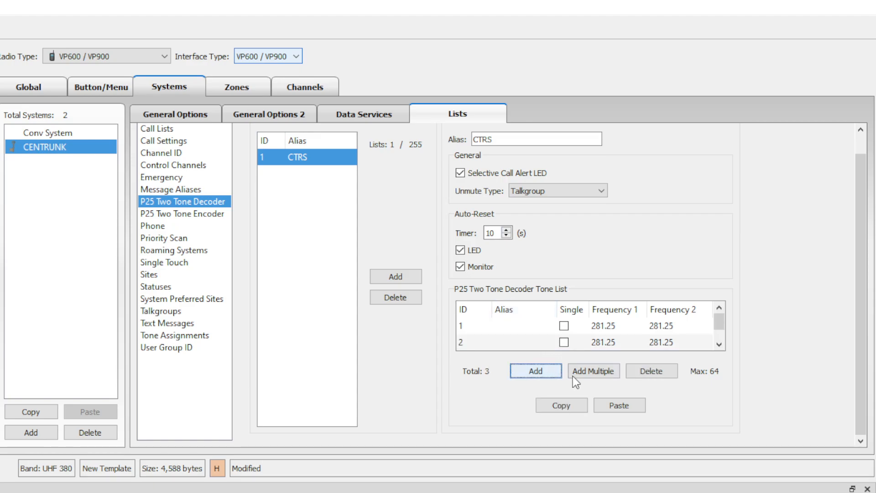
click(283, 369)
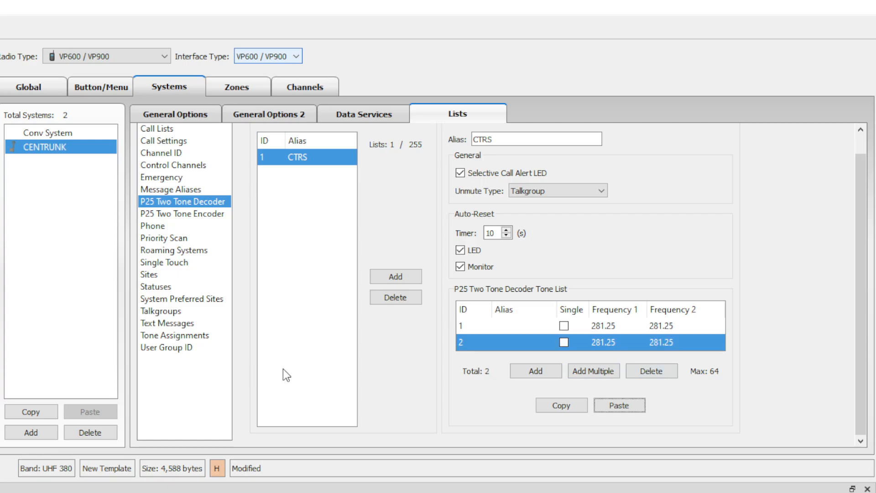
click(660, 371)
click(242, 373)
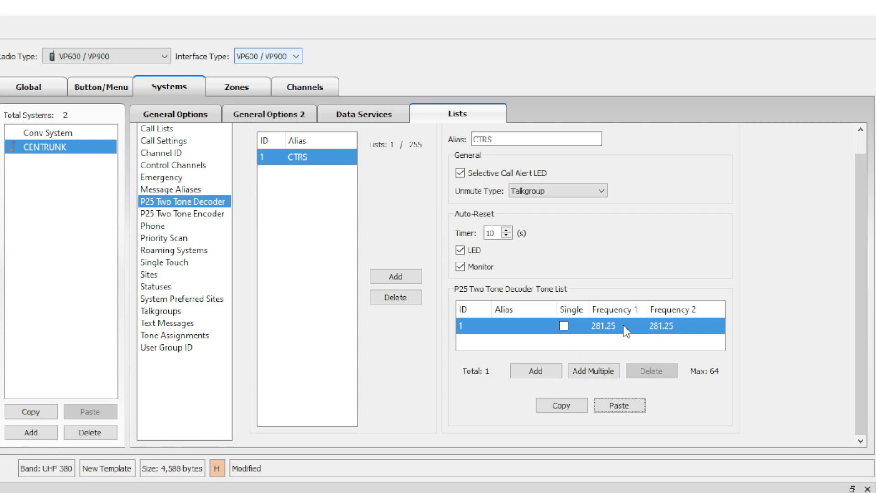
click(172, 215)
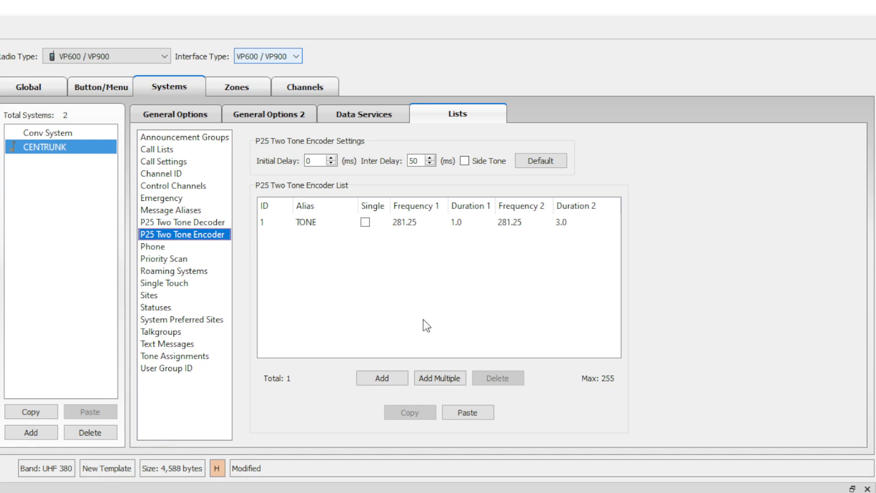
Turn on Side Tone and set the encoder's initial delay to 1000 ms.
click(465, 162)
click(456, 307)
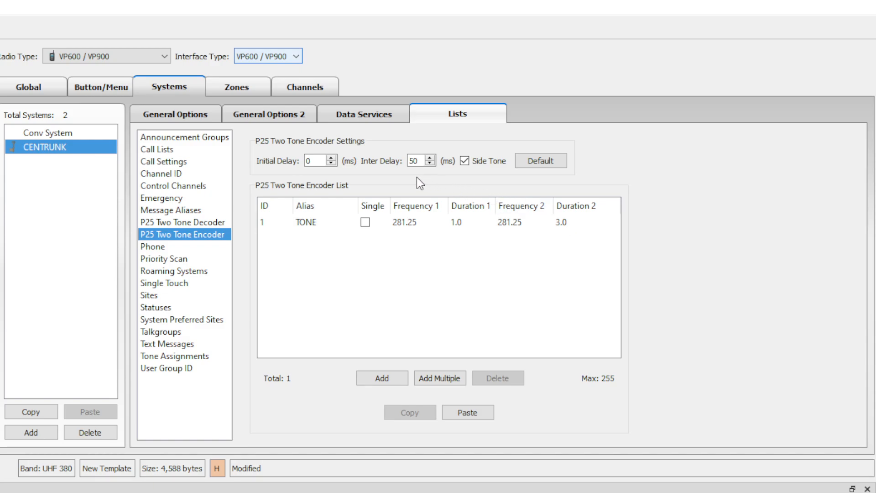
double_click(326, 163)
text(1000)
Step through the Phone, Priority Scan, Roaming Systems and Single Touch lists to Sites.
click(172, 250)
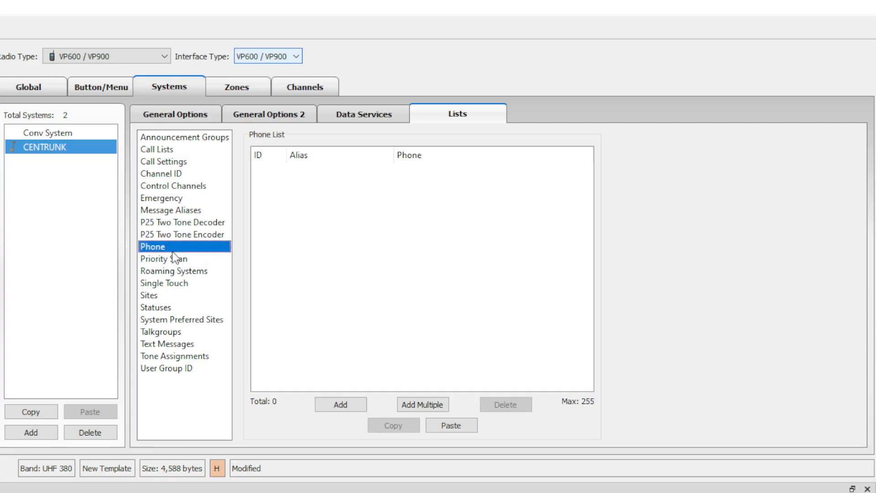
click(174, 259)
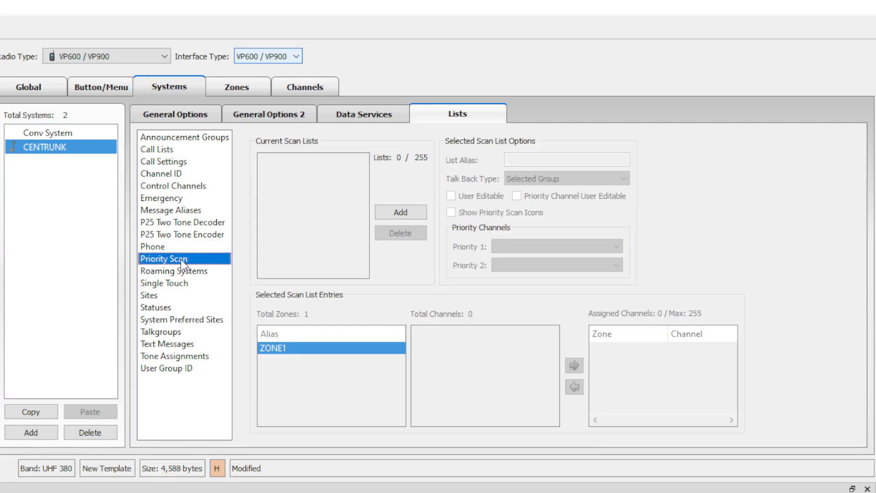
click(155, 271)
click(187, 284)
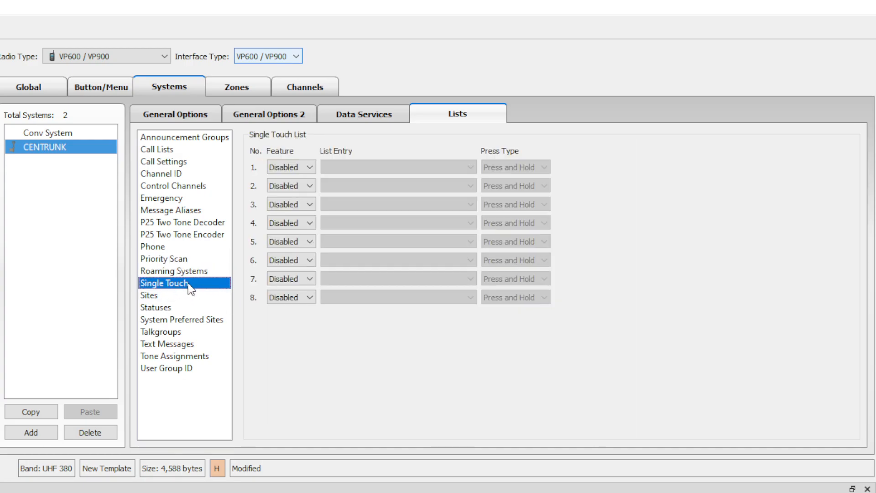
click(210, 297)
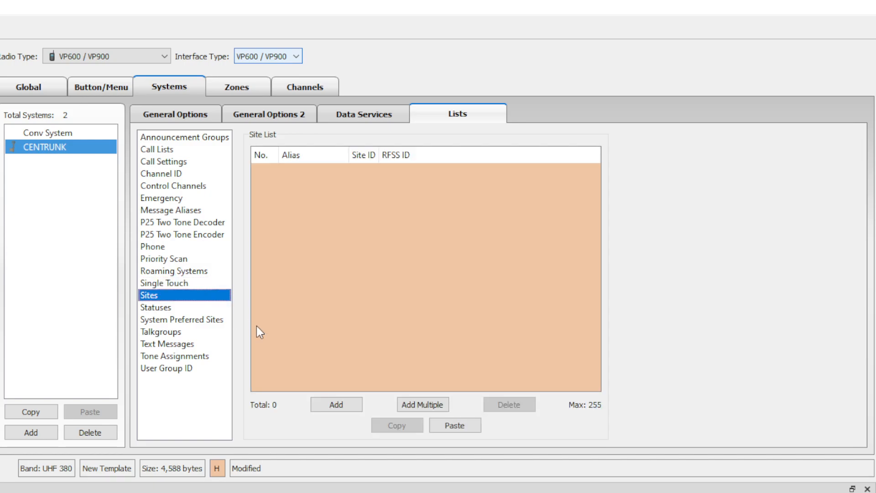
Add site ROSE with Site ID 01 and RFSS ID 01.
click(336, 404)
double_click(299, 169)
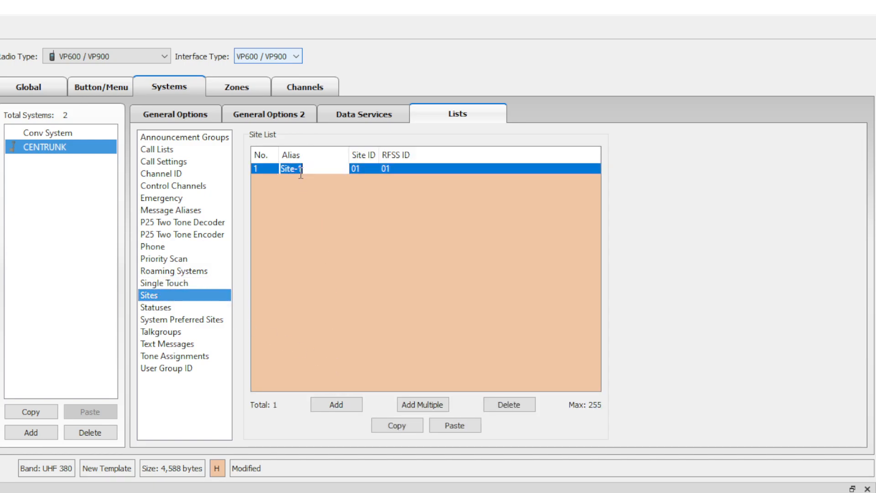
text(ROSE)
key(Tab)
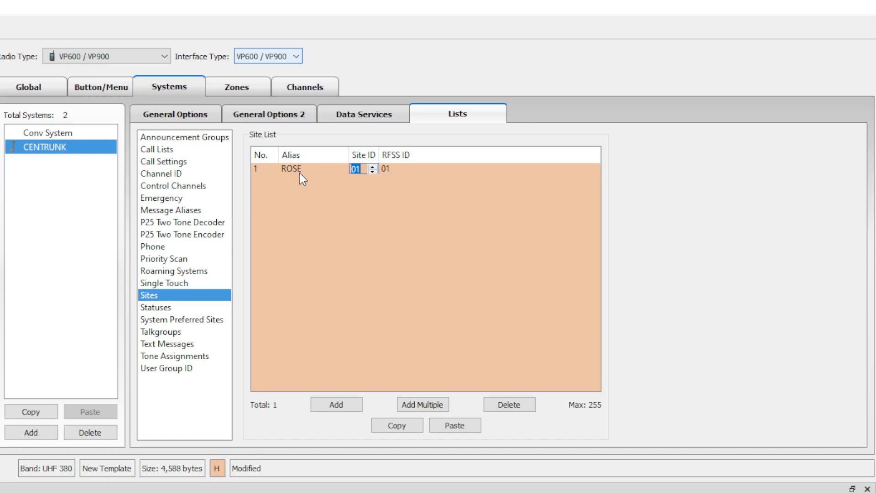
text(1)
key(Tab)
text(1)
key(Return)
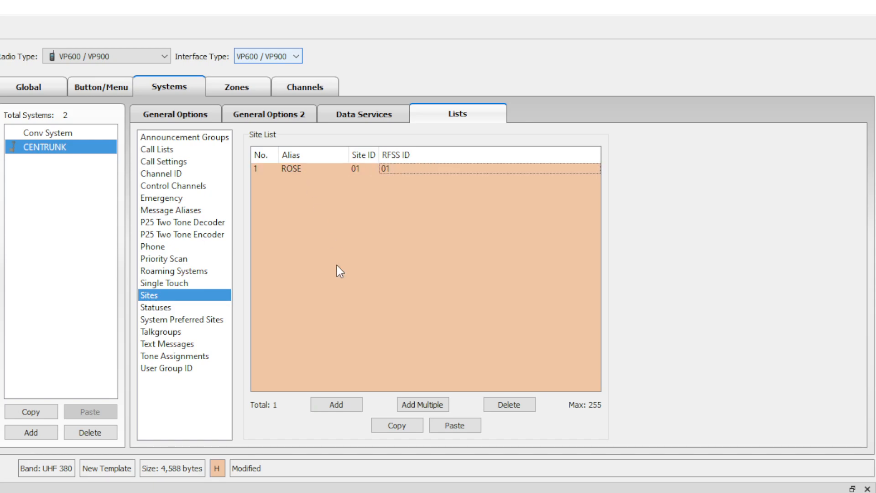
click(193, 319)
Add three new entries to the CENTRUNK status list.
click(188, 308)
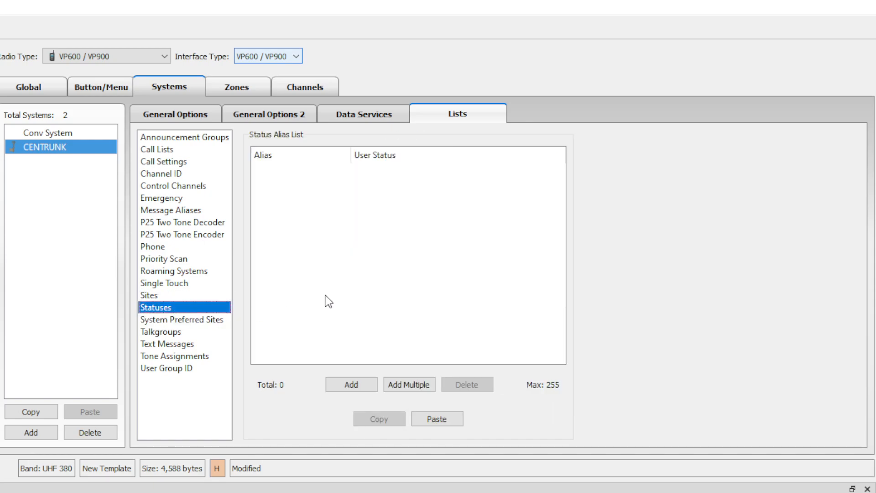
click(360, 385)
click(360, 385)
click(360, 385)
click(382, 173)
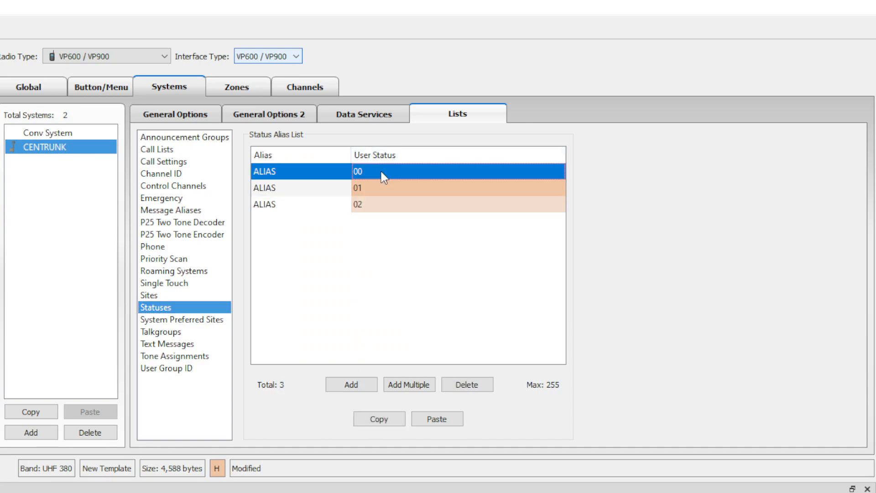
Set the three entries' user status values to 01, 02 and 03.
click(382, 172)
text(1)
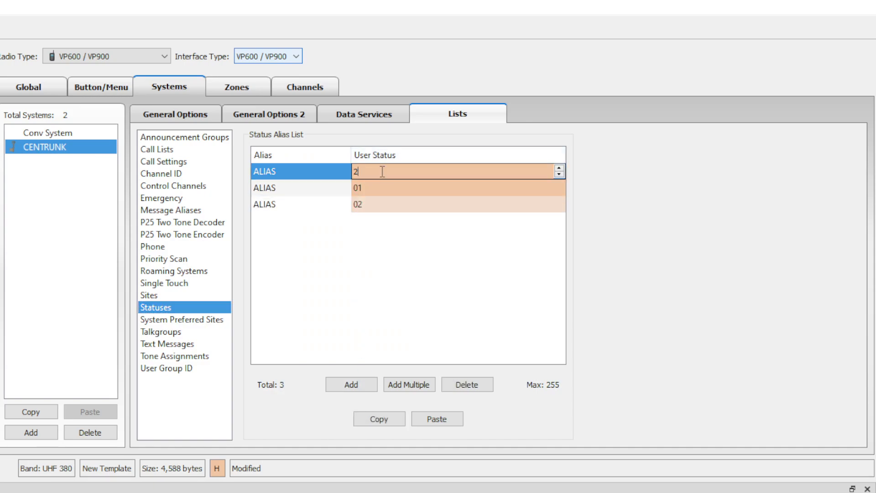
key(Return)
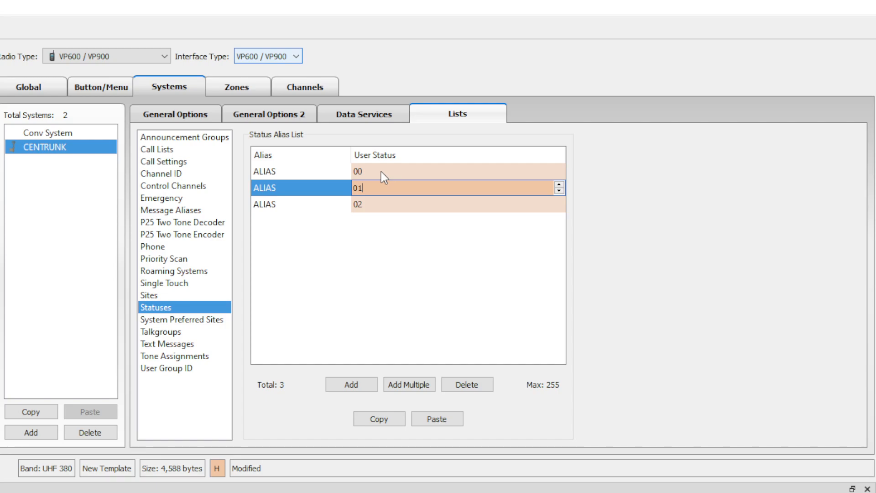
click(370, 203)
click(371, 204)
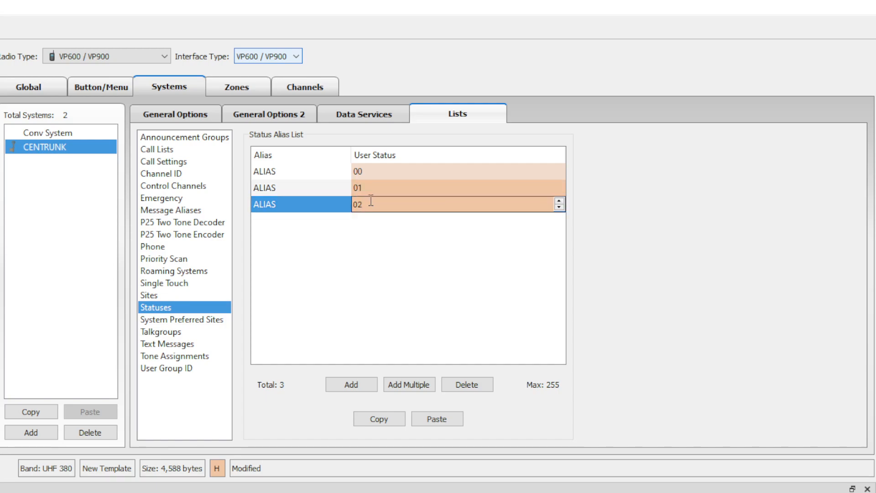
key(BackSpace)
text(3)
double_click(388, 188)
key(BackSpace)
text(2)
double_click(392, 171)
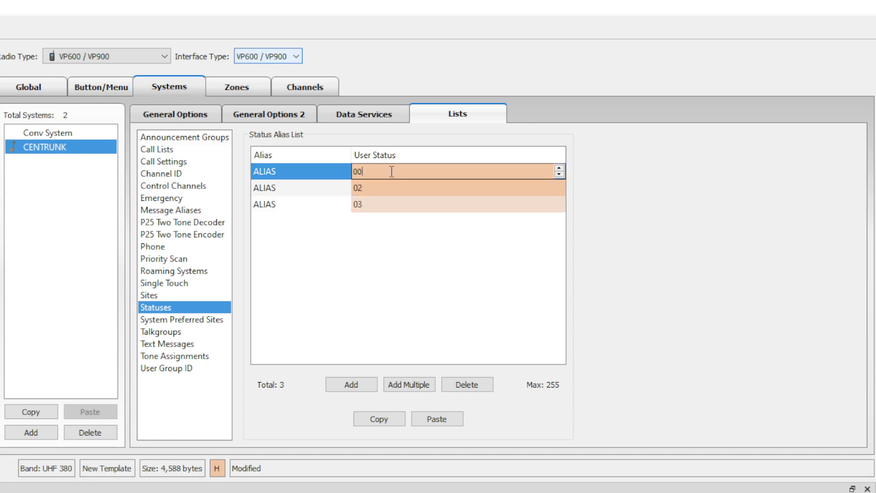
drag(392, 172, 340, 174)
text(4)
click(377, 158)
double_click(388, 174)
drag(398, 174, 332, 178)
text(1)
key(Return)
Alias the statuses AVAIL, BUSY and DND, then go to System Preferred Sites.
double_click(295, 171)
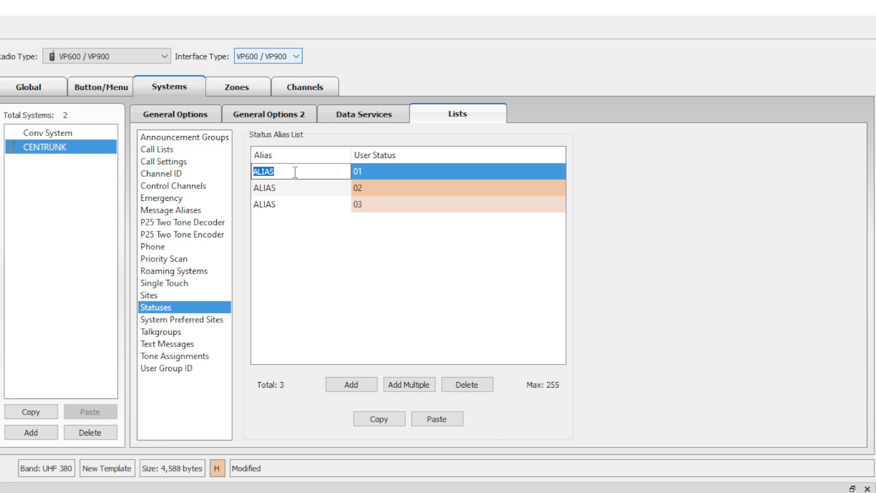
text(VAOI)
key(BackSpace)
key(BackSpace)
key(BackSpace)
key(BackSpace)
text(AVAIL)
key(Tab)
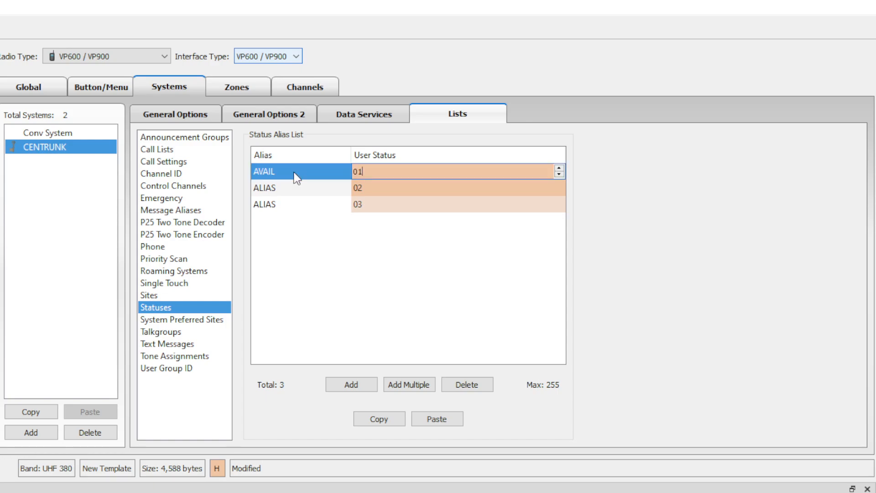
key(Tab)
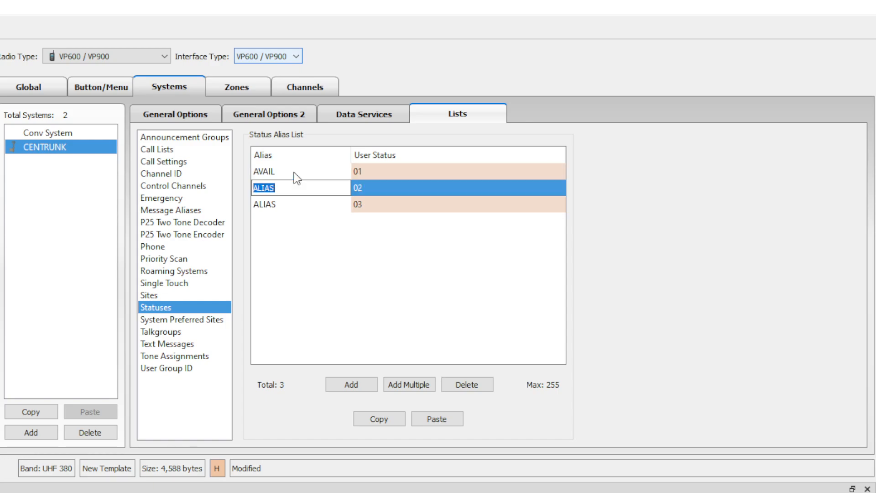
text(NEE)
key(BackSpace)
key(BackSpace)
key(BackSpace)
text(BUSY)
key(Tab)
key(Tab)
text(dei)
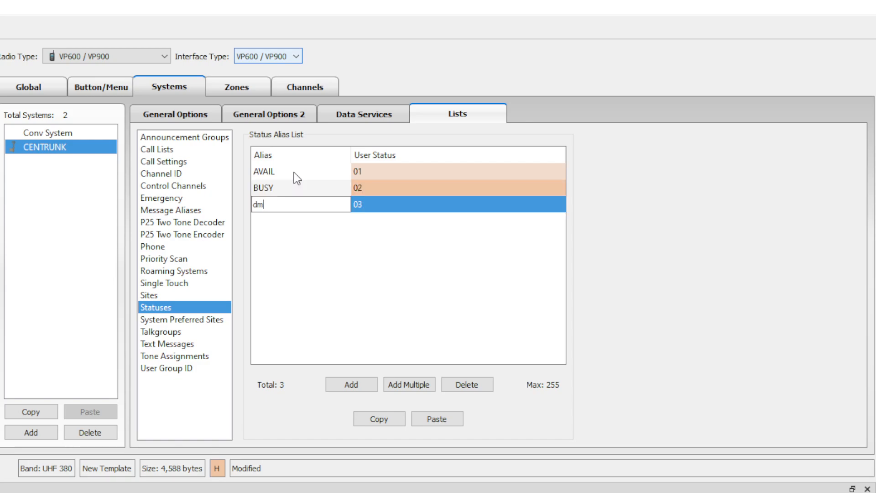
key(BackSpace)
key(BackSpace)
key(BackSpace)
click(297, 176)
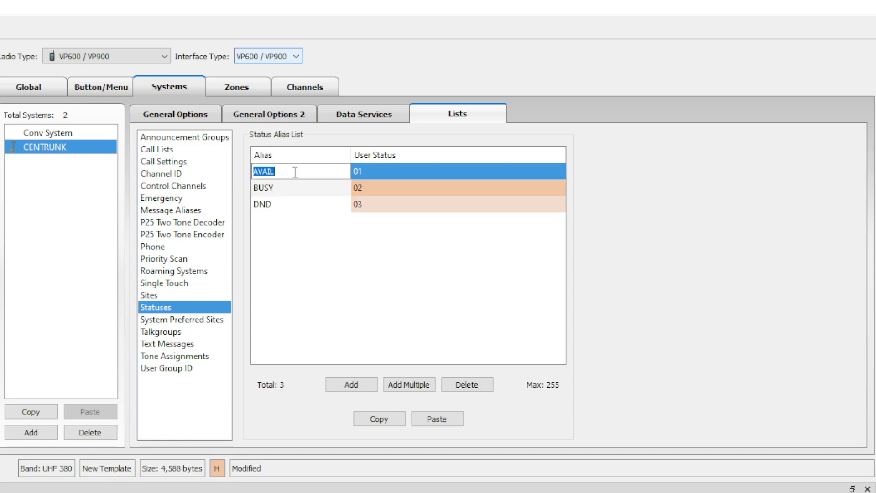
click(377, 301)
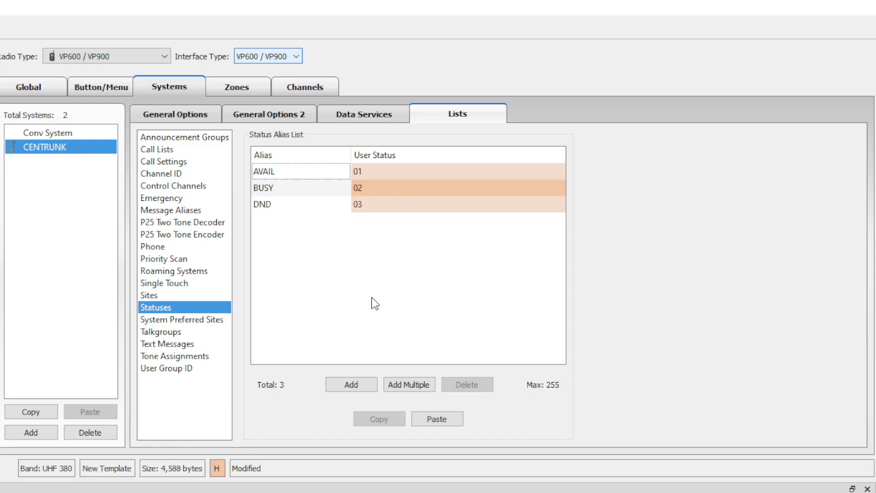
click(200, 321)
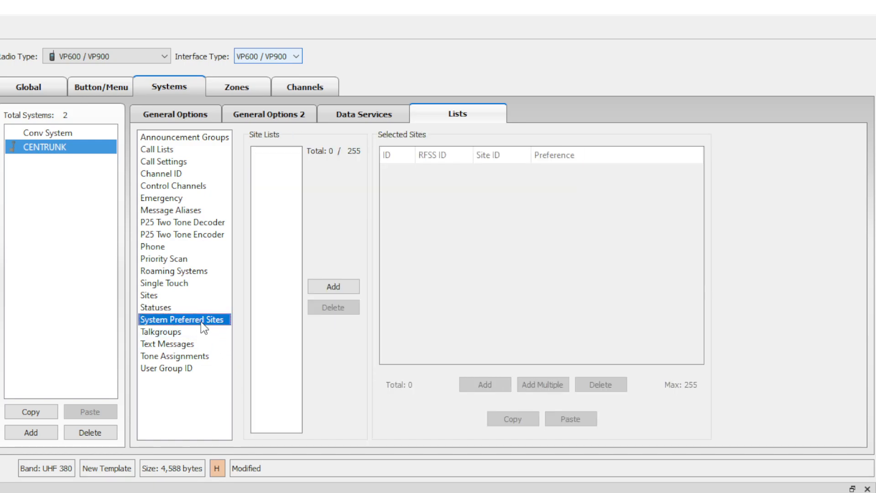
Create preferred site list 1 and add sites with IDs 01 and FE.
click(332, 291)
double_click(464, 385)
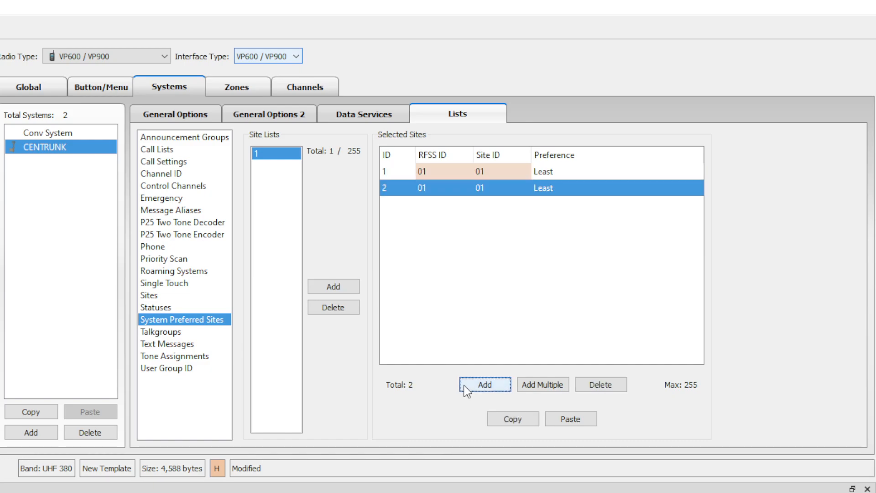
click(447, 169)
click(453, 197)
double_click(501, 172)
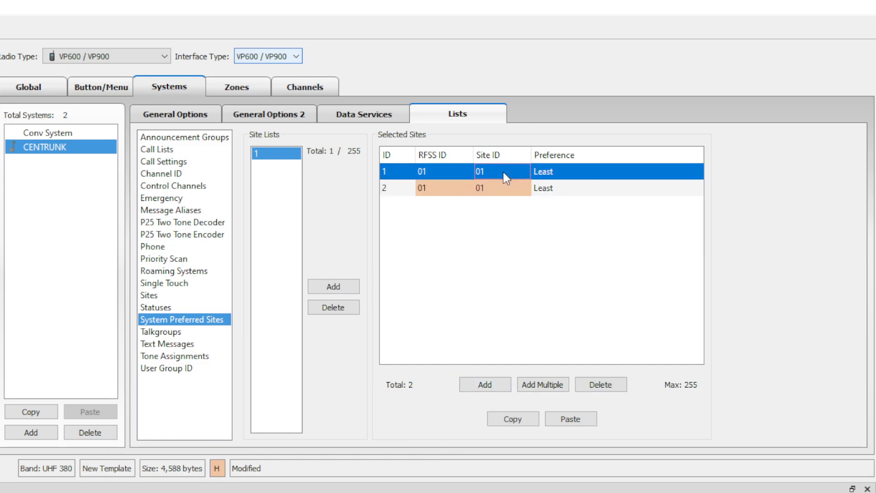
click(507, 194)
click(507, 194)
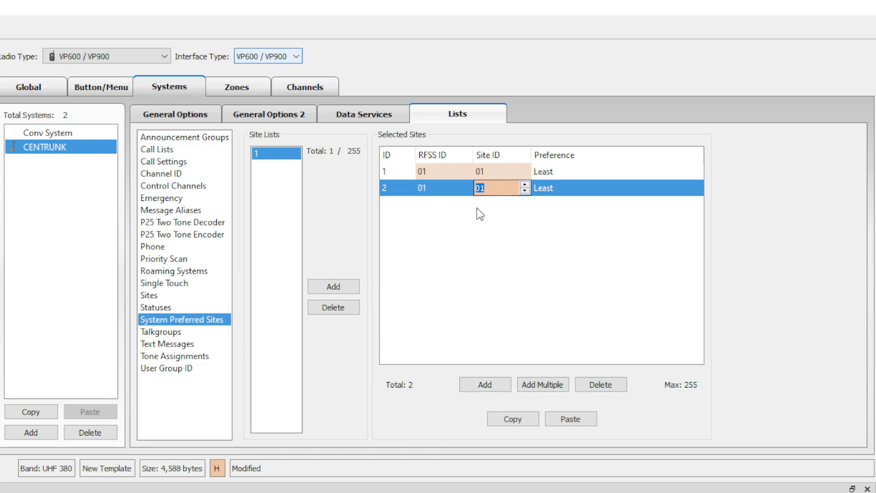
text(FE)
click(501, 275)
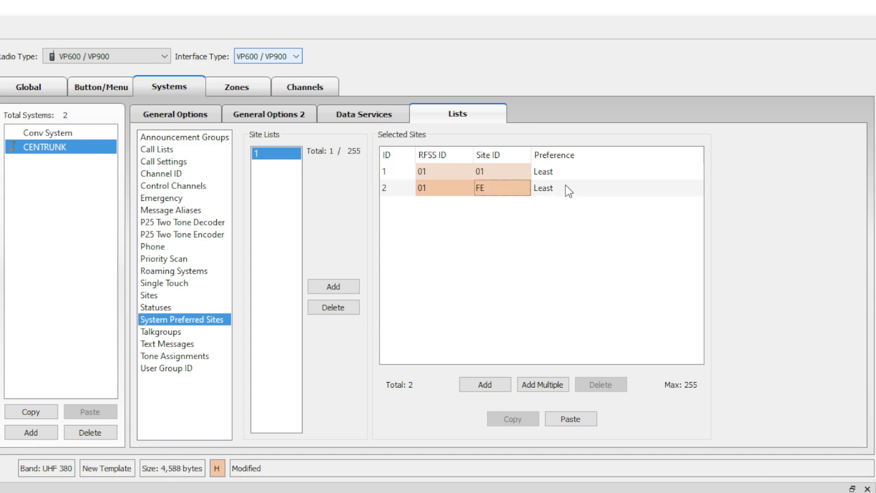
Set site 01's preference to Always and site FE's to Preferred.
click(563, 171)
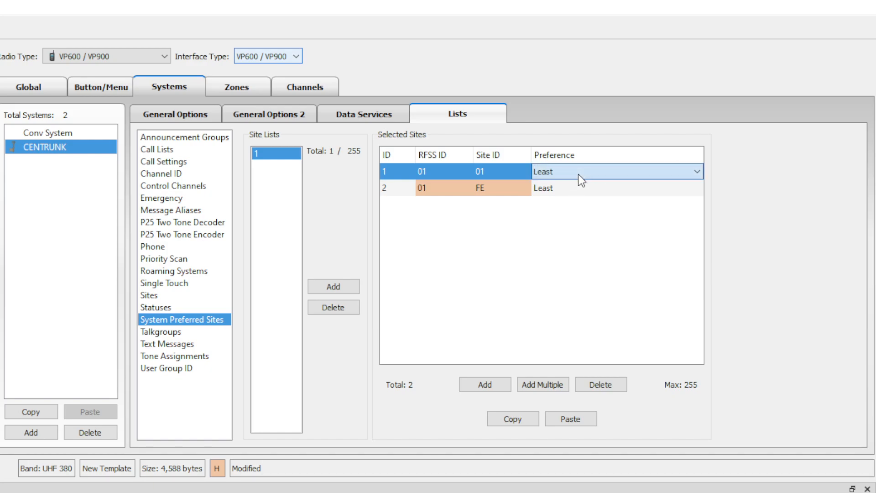
click(573, 206)
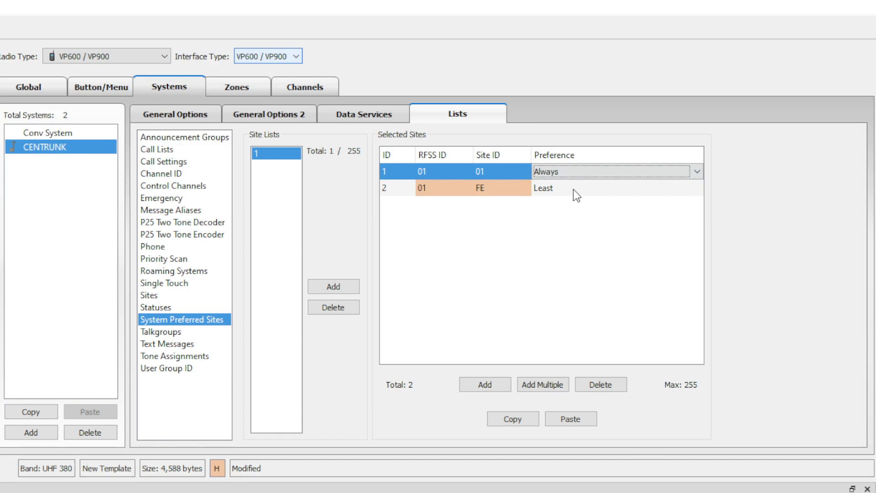
click(574, 189)
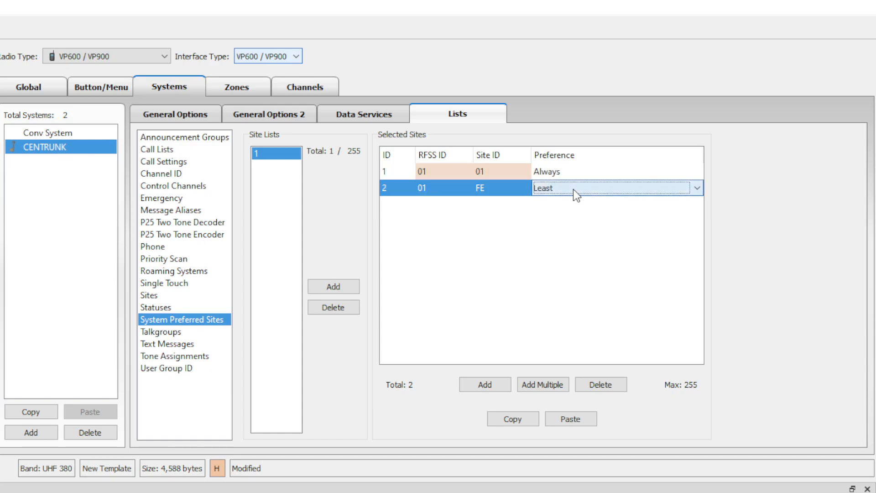
click(567, 210)
Add a third site 02 with preference Never, then go to the talkgroups list.
click(484, 384)
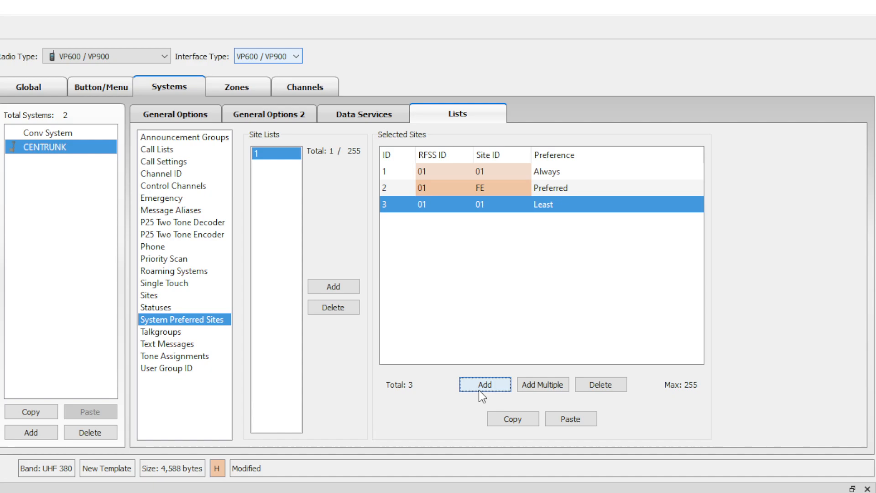
click(498, 208)
click(498, 208)
key(BackSpace)
key(BackSpace)
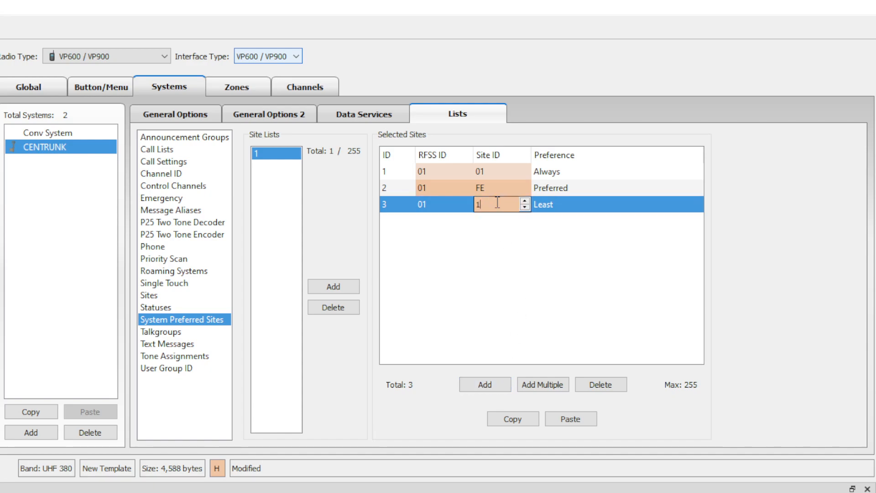
text(02)
key(Return)
click(562, 211)
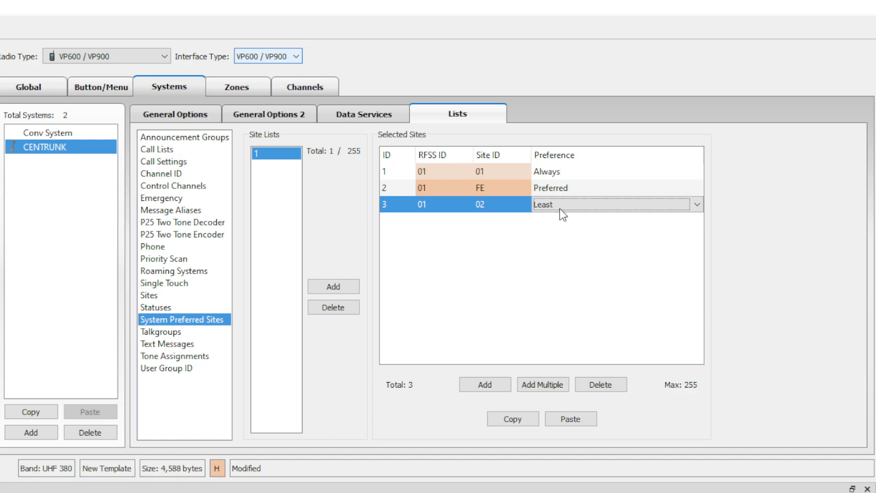
key(Down)
click(542, 300)
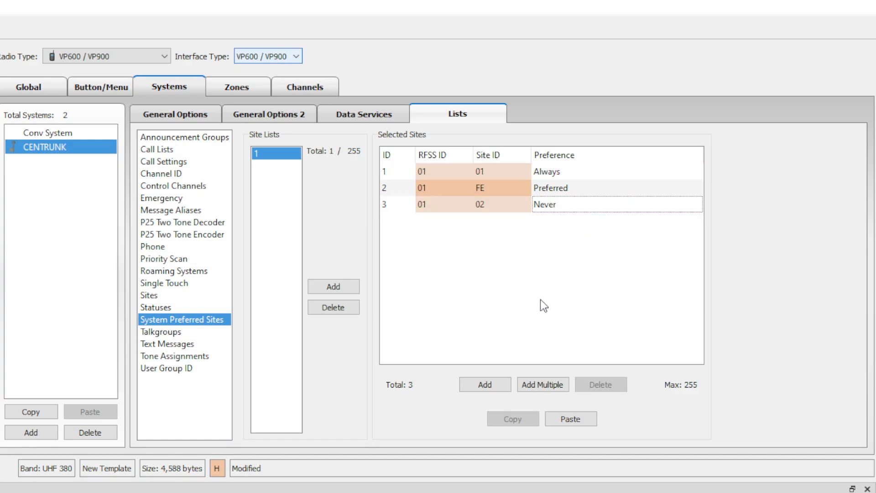
click(174, 331)
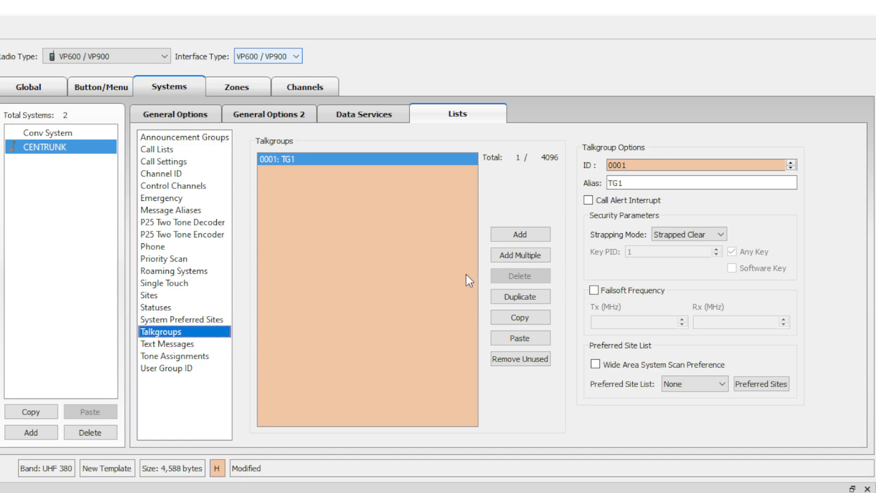
Add a second talkgroup and change TG1 to ID 7B7B with alias xOPS.
click(525, 234)
click(431, 170)
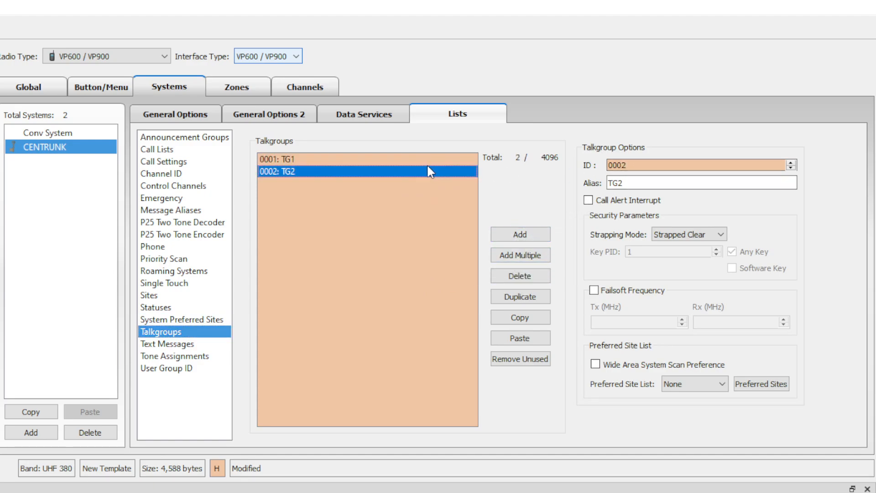
click(429, 160)
key(Tab)
text(F)
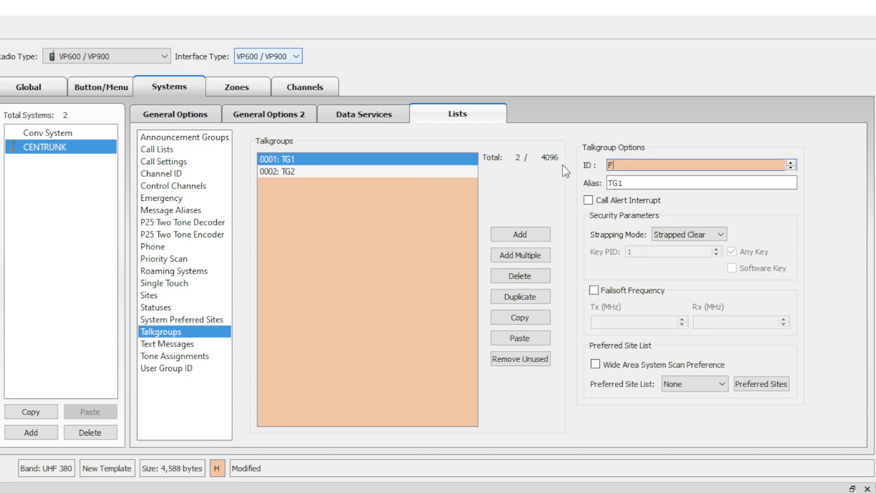
key(BackSpace)
text(B7B)
key(BackSpace)
key(End)
text(7b)
key(Tab)
text(X)
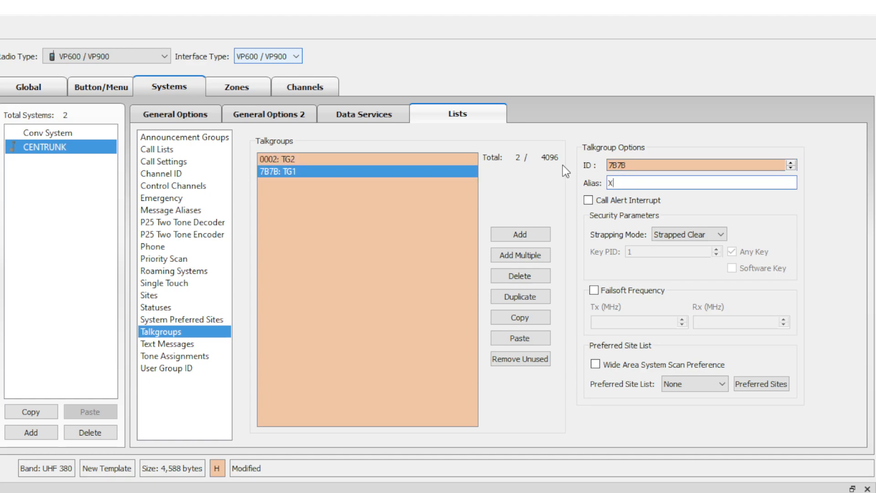
key(BackSpace)
text(xOPS)
key(Return)
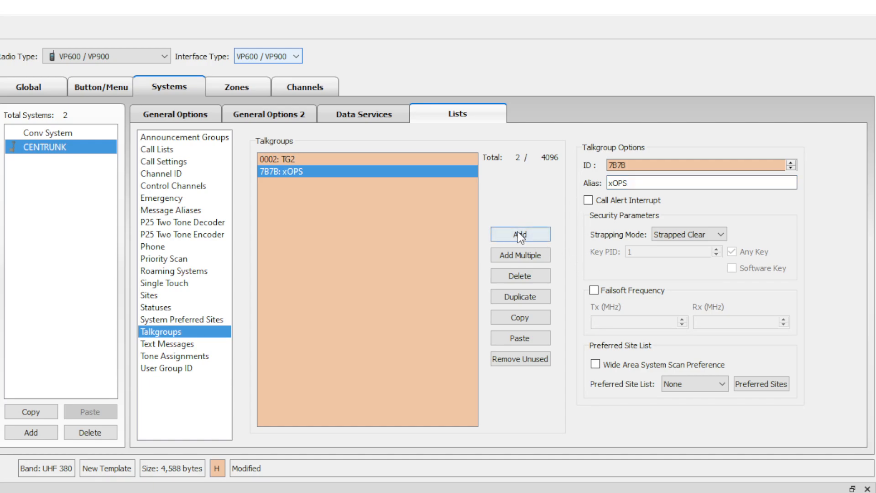
Set TG2 to ID 7B7C, alias xTAC1, with Call Alert Interrupt enabled.
click(342, 161)
key(Tab)
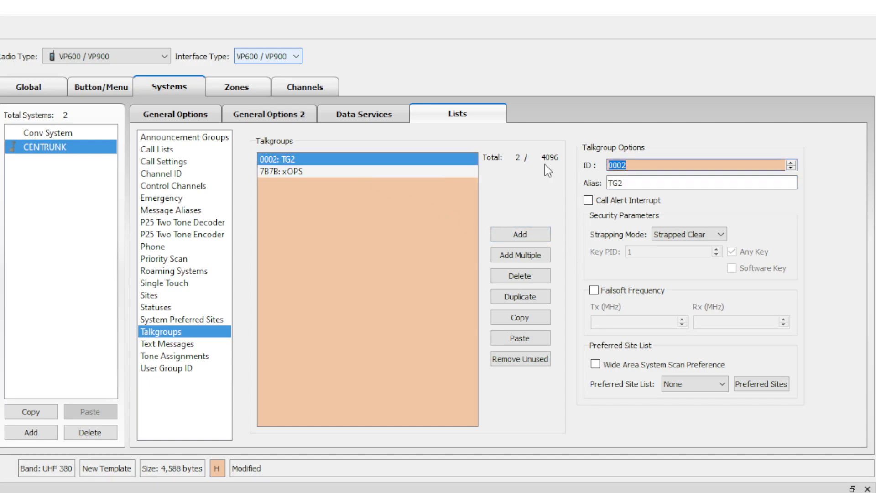
text(7b7c)
key(Tab)
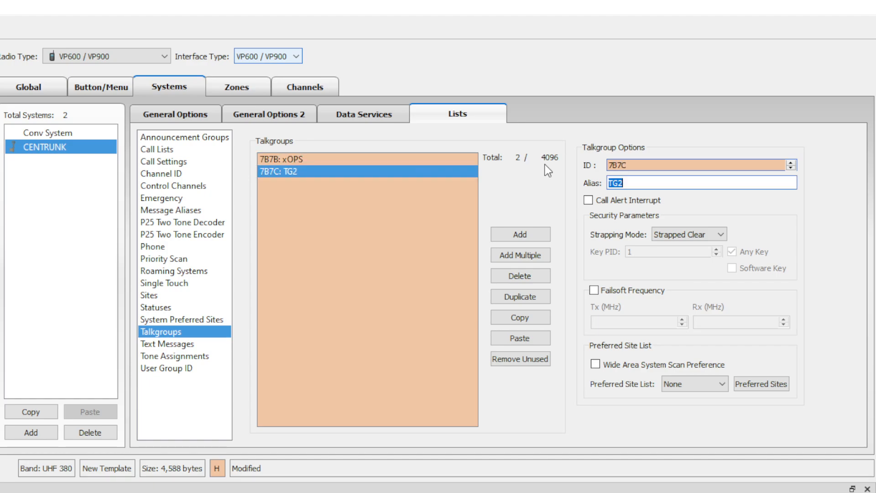
text(xTAC1)
click(544, 208)
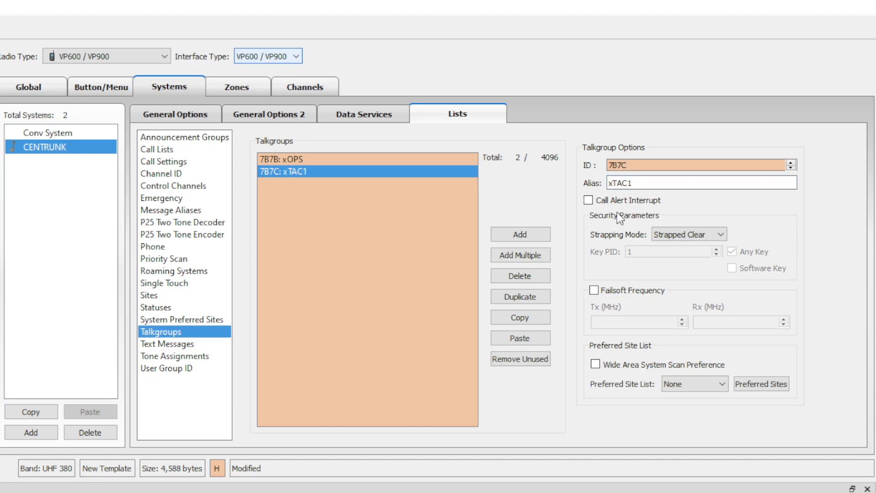
click(586, 202)
Give xOPS strapping mode Switched, Software Key and Any Key off, and preferred site list 1.
click(342, 160)
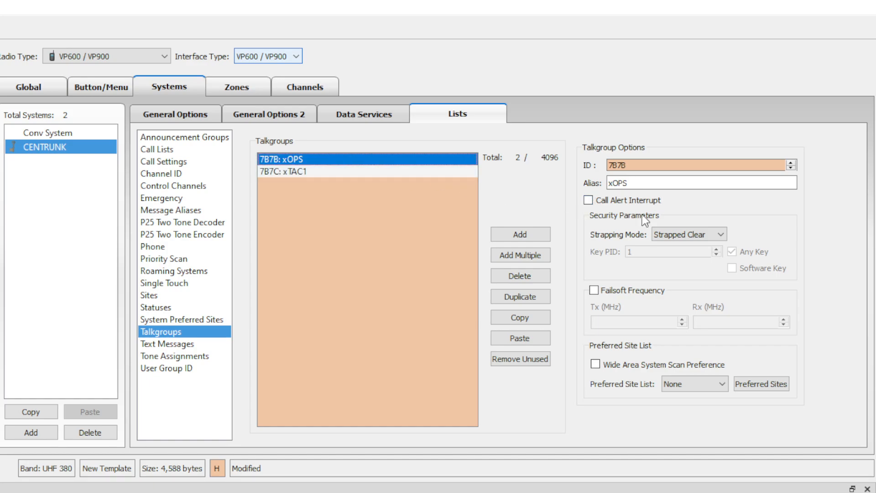
click(708, 233)
key(Down)
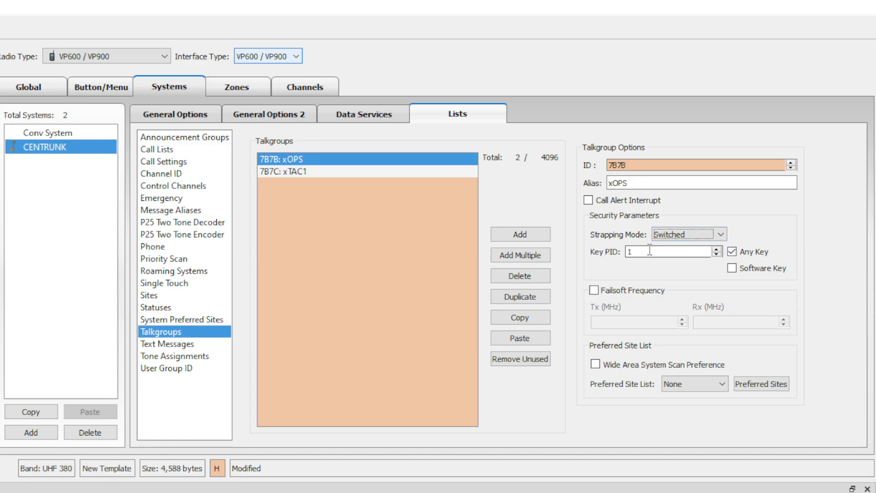
drag(648, 251, 587, 250)
click(733, 270)
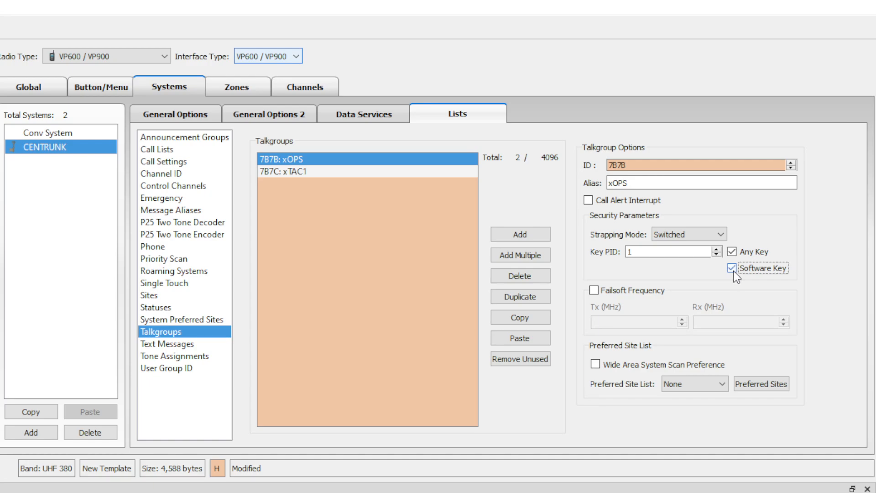
drag(670, 251, 590, 255)
click(668, 255)
click(731, 269)
click(732, 252)
click(694, 390)
click(693, 405)
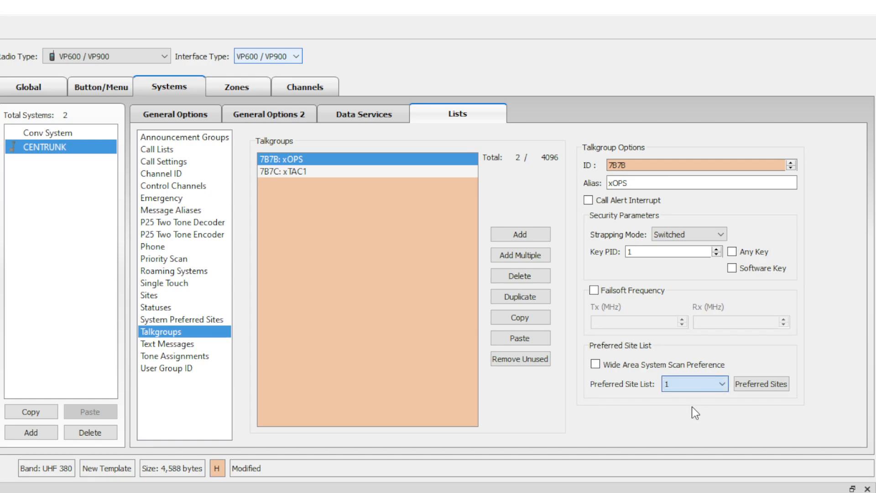
click(169, 346)
Add a Call Alert tone assignment targeting 251111 with the DEFAULT tone.
click(173, 357)
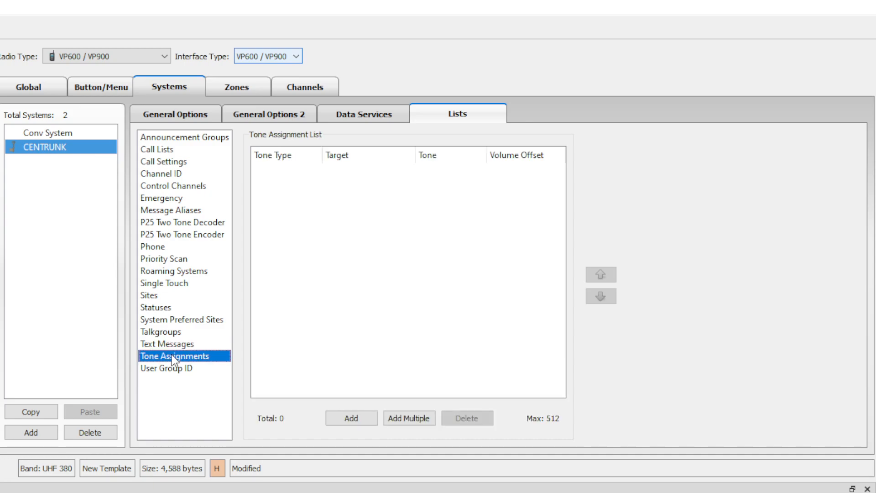
click(345, 418)
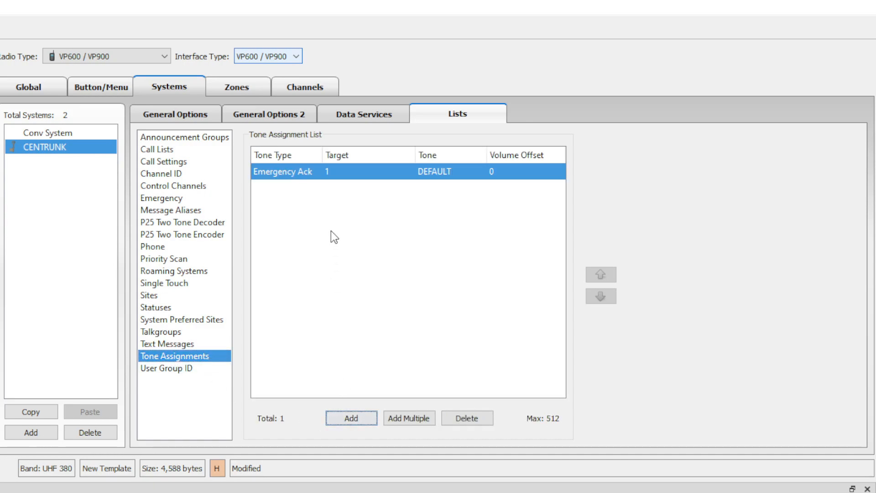
click(313, 171)
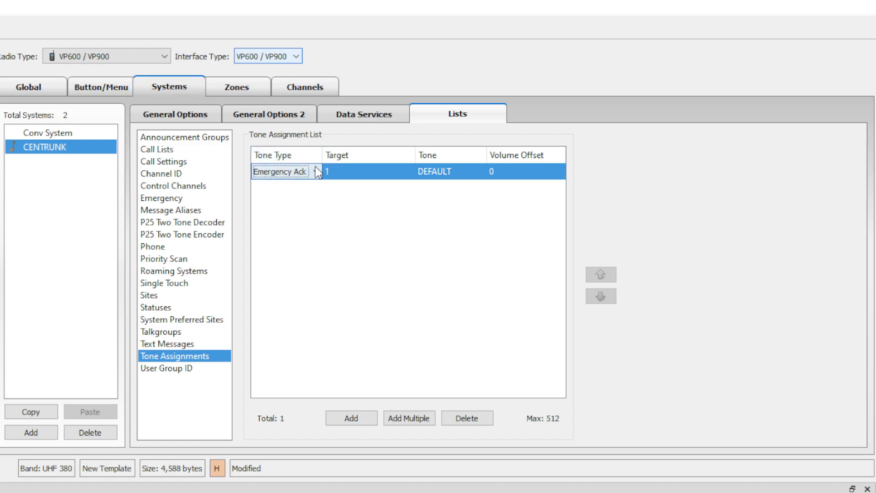
click(288, 228)
click(366, 172)
click(368, 174)
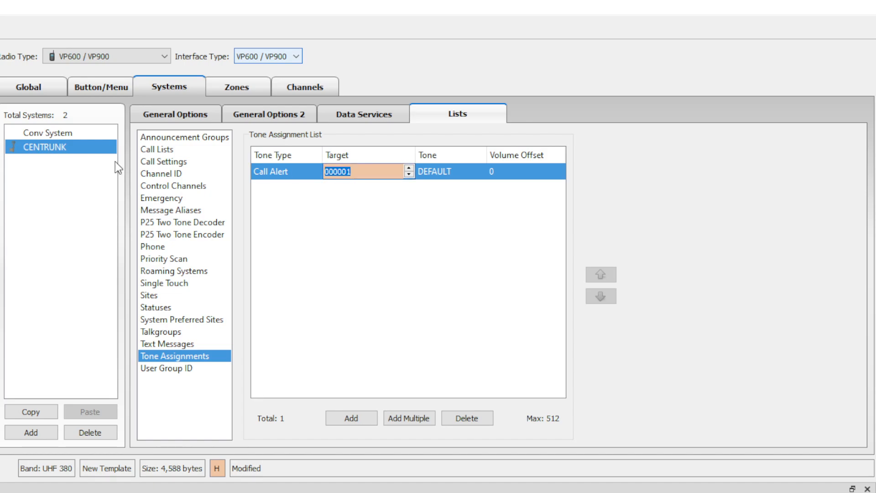
text(251111)
click(463, 192)
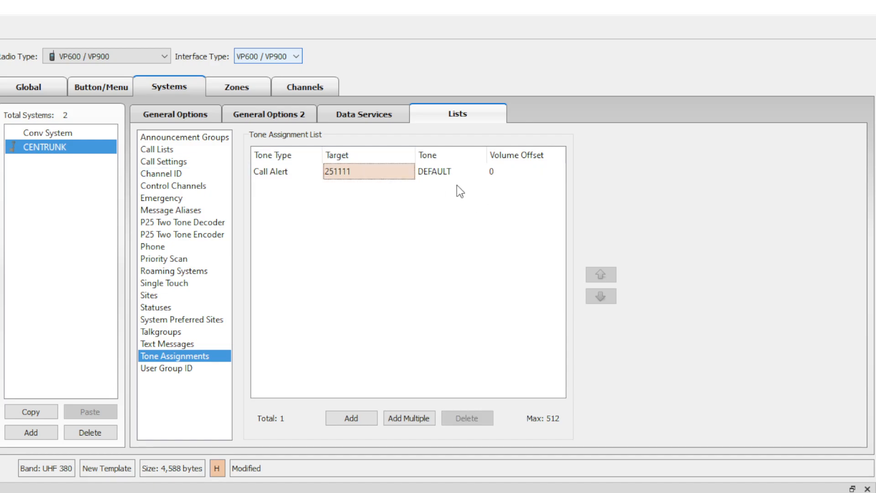
click(450, 174)
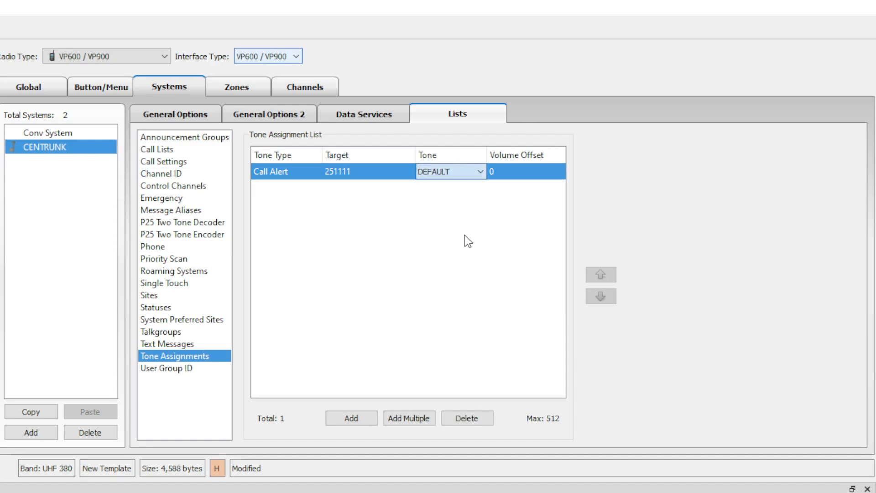
key(Escape)
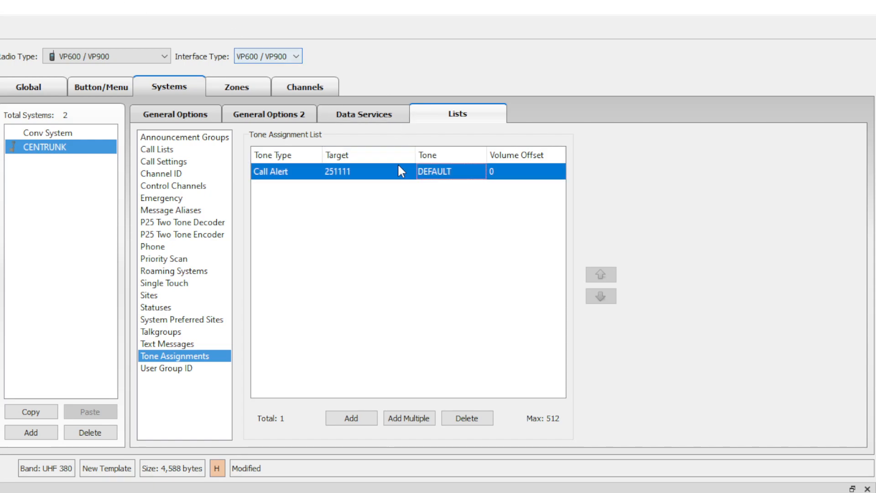
click(474, 177)
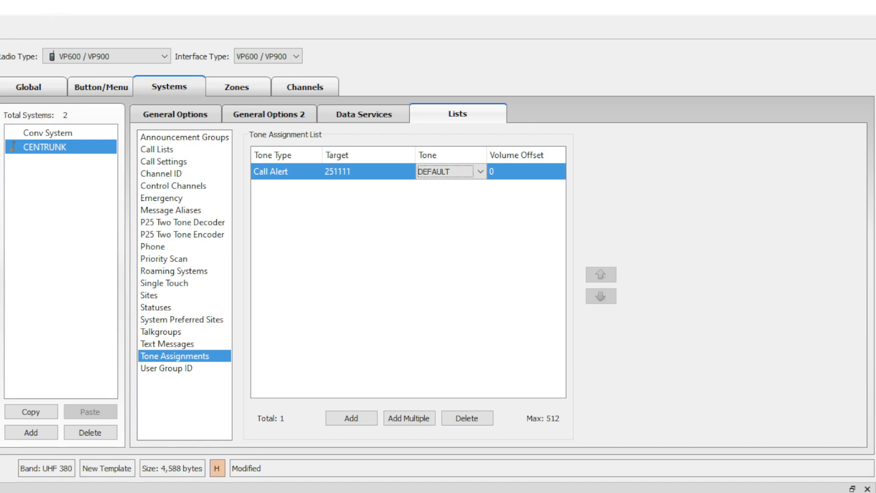
key(Escape)
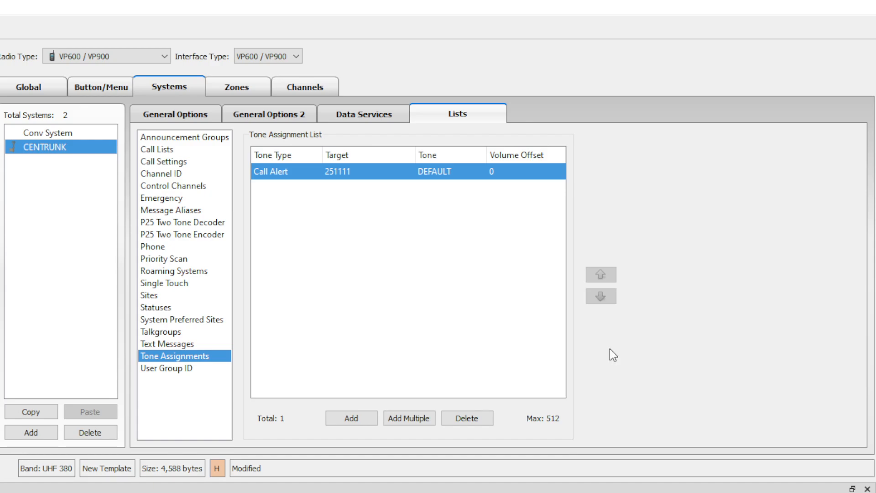
Change the tone assignment's type to Status with target 1.
click(275, 177)
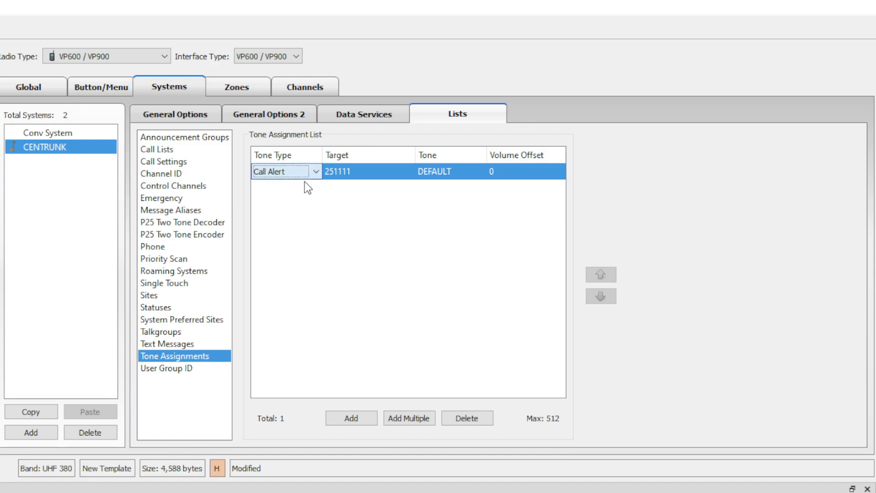
key(p)
key(t)
click(375, 177)
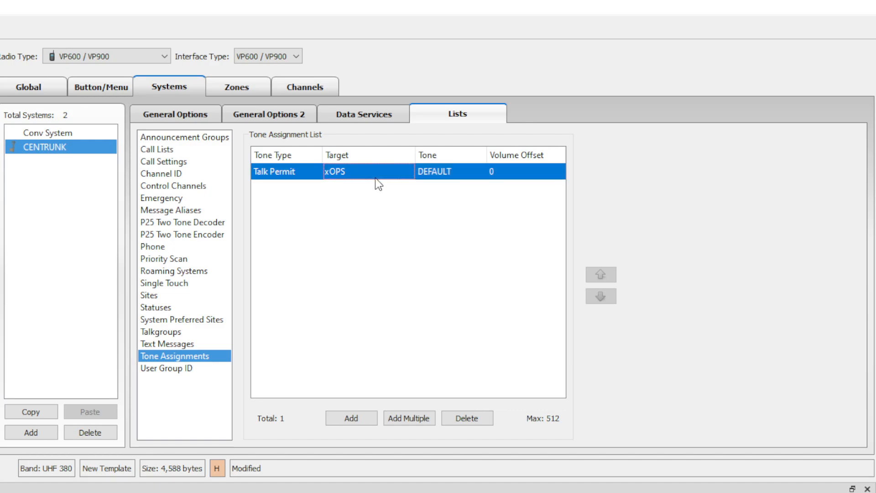
click(379, 177)
click(320, 174)
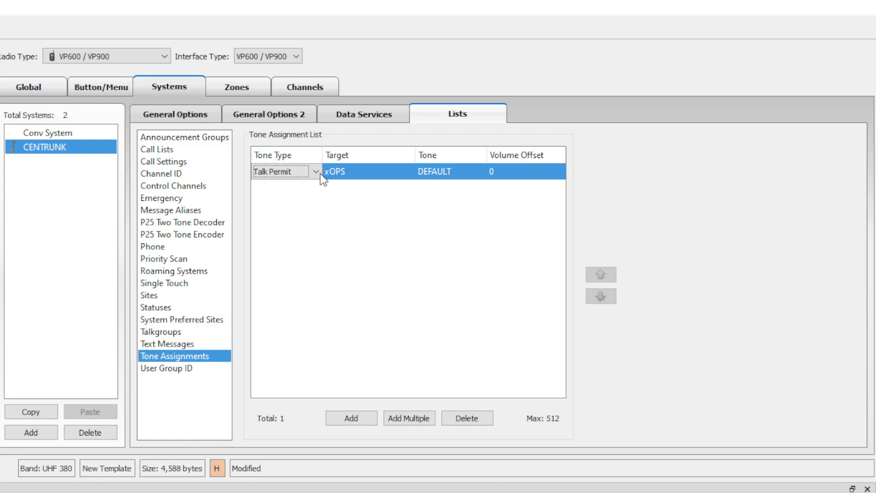
click(320, 174)
key(s)
click(364, 174)
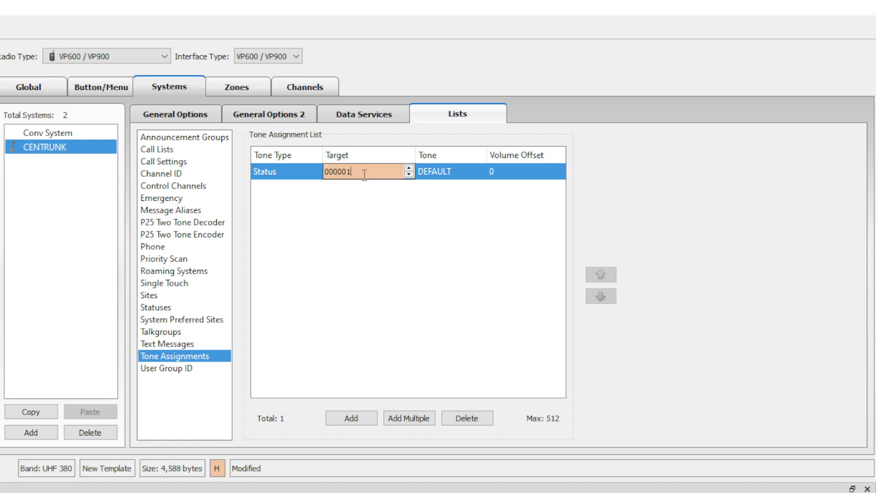
click(432, 178)
Go to CENTRUNK's zone configuration and rename ZONE1 to systemwide.
click(167, 372)
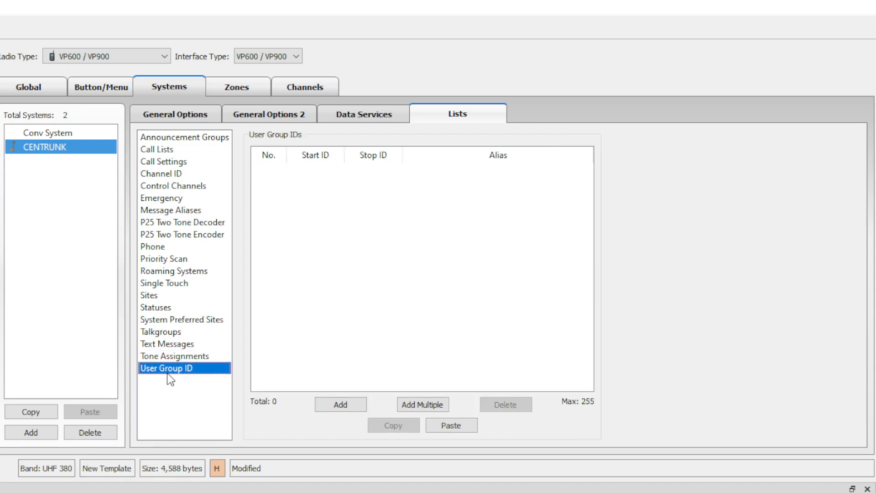
click(178, 115)
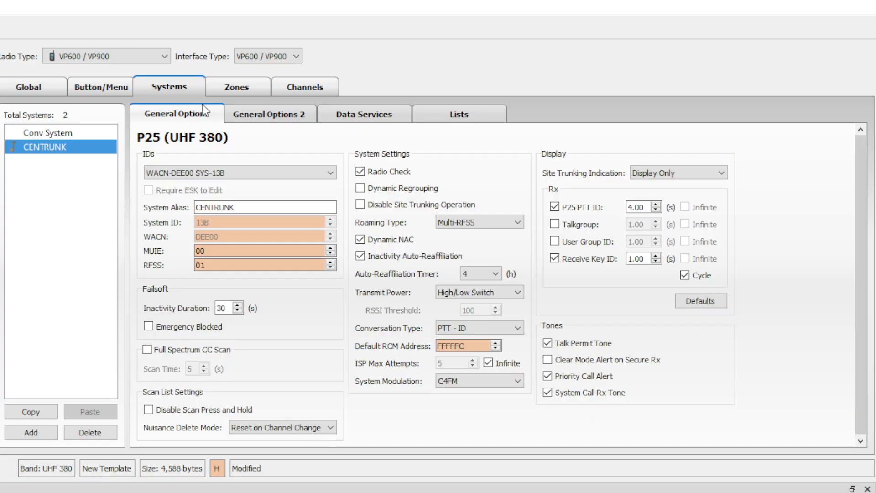
click(226, 90)
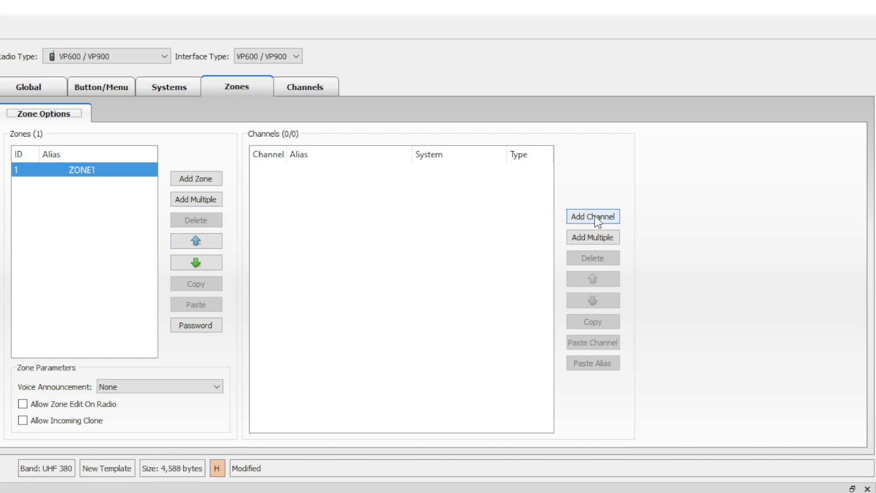
double_click(129, 169)
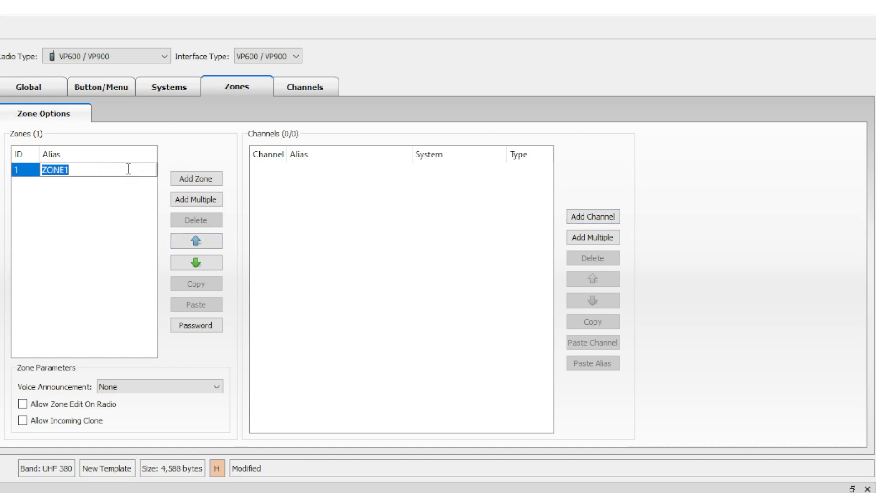
text(systemwide)
Add zones two through six and name the sixth zone CONV IO.
click(200, 178)
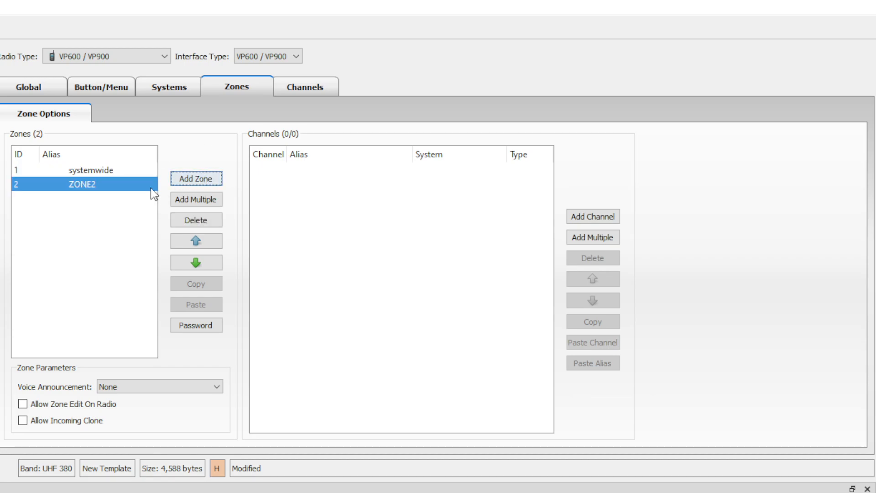
double_click(120, 185)
click(188, 182)
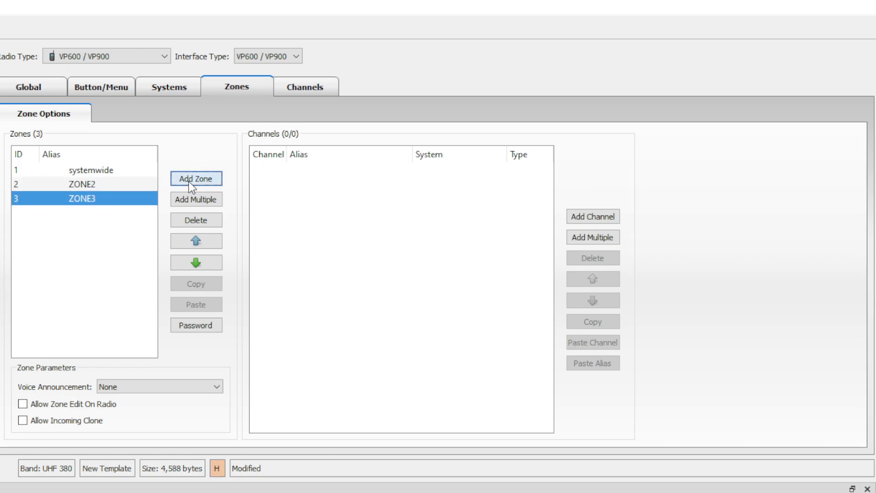
click(188, 182)
click(185, 179)
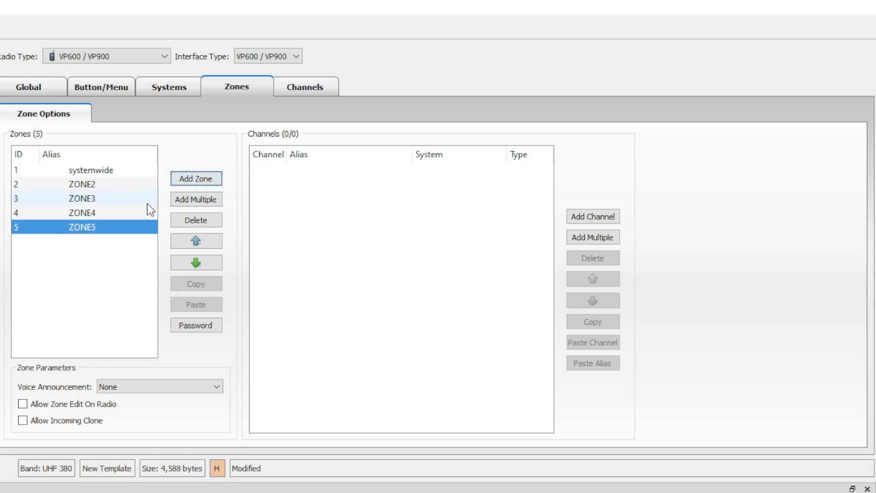
click(206, 181)
double_click(125, 239)
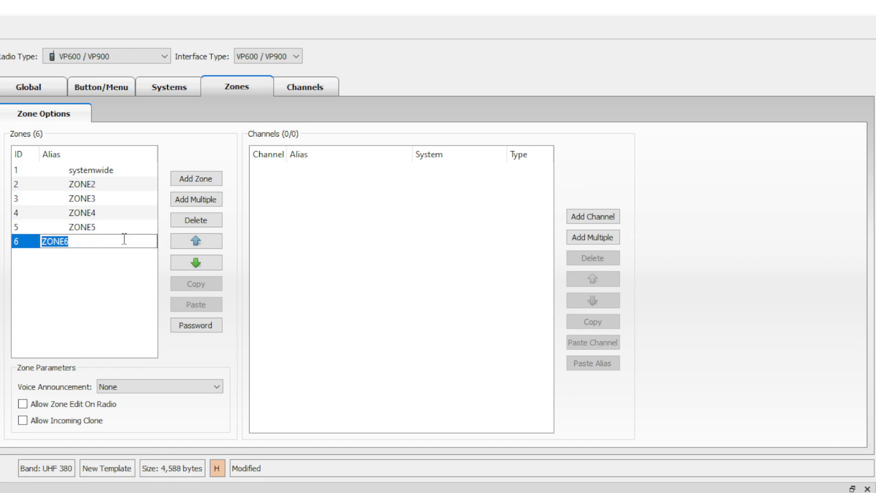
text(CONV IO)
key(Return)
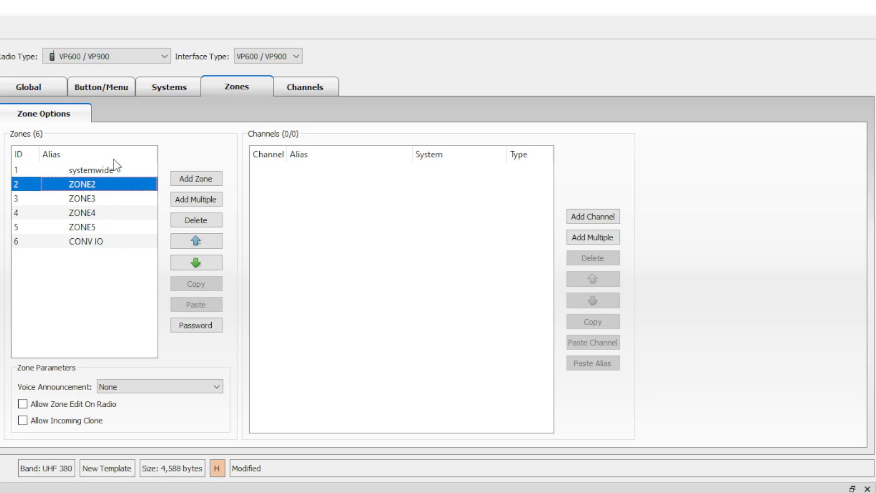
click(114, 168)
Add two CENTRUNK P25 trunking channels (xOPS) to the systemwide zone.
click(589, 220)
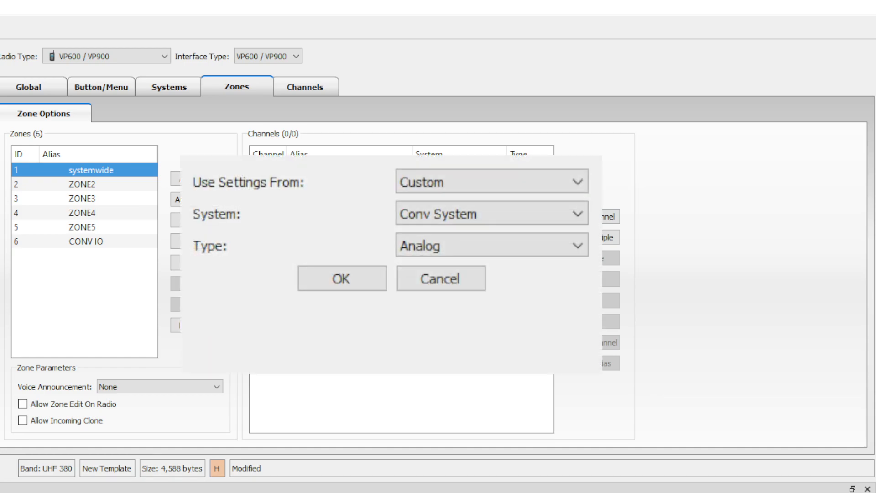
click(482, 209)
click(505, 240)
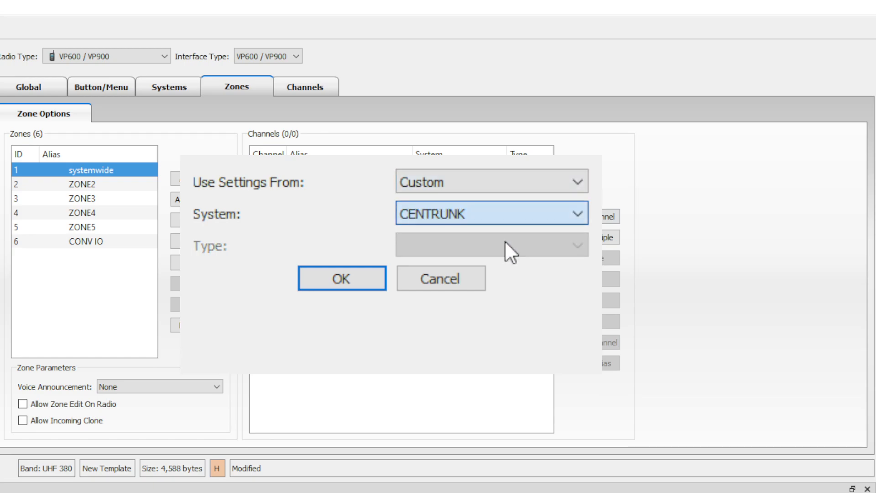
click(342, 274)
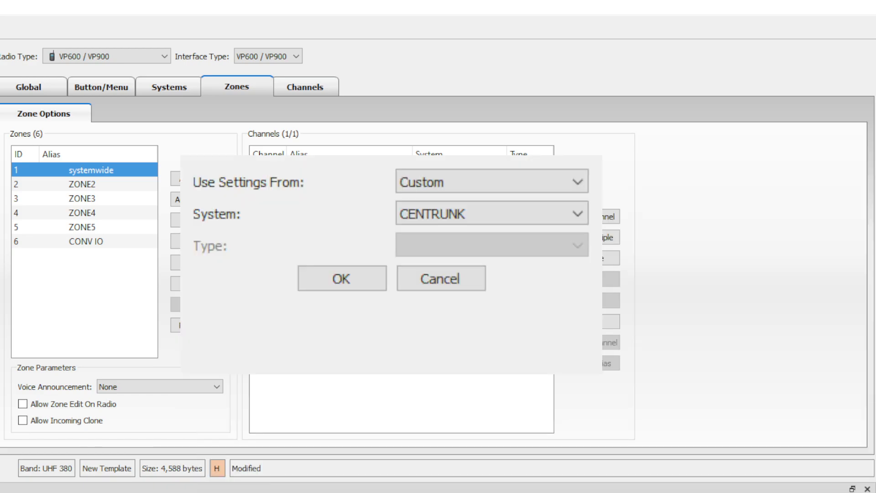
click(341, 278)
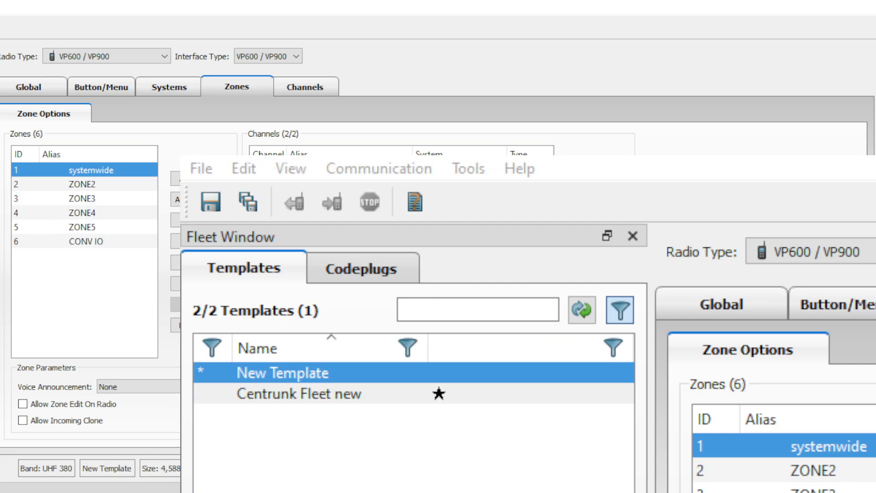
Add two Conv System channels to CONV IO: digital TG1 and analog CHAN2.
click(110, 241)
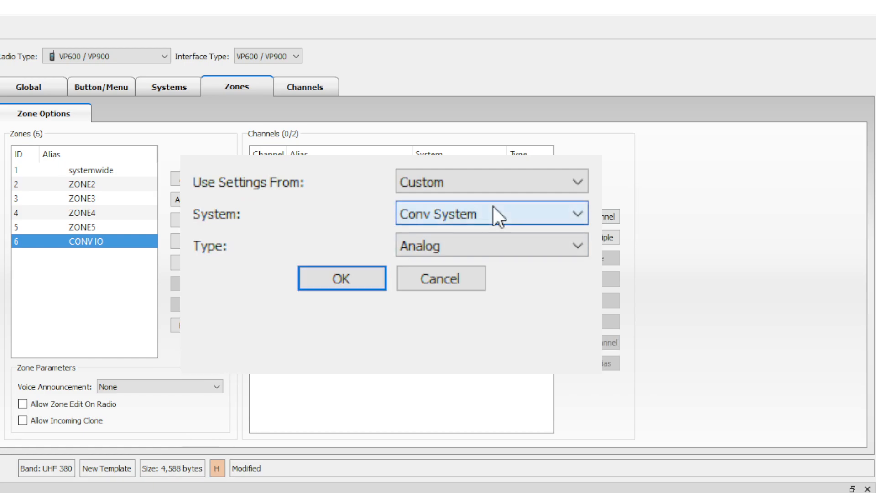
scroll(476, 245, down, 1)
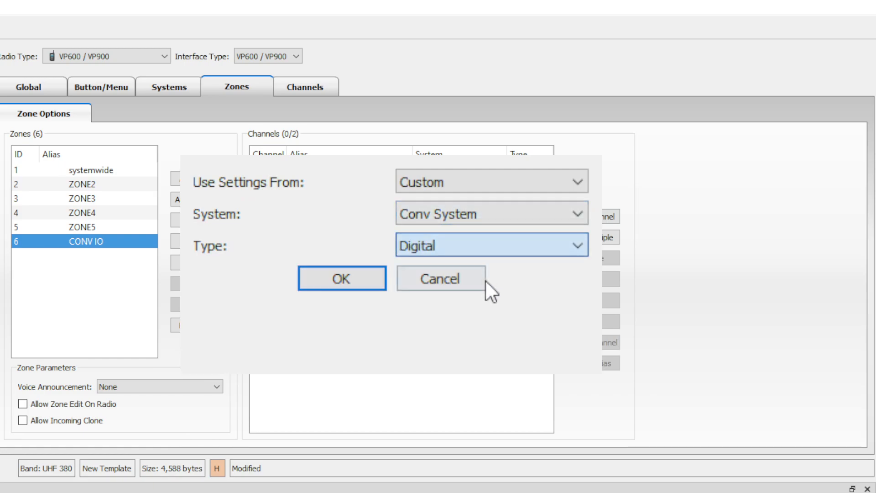
click(356, 287)
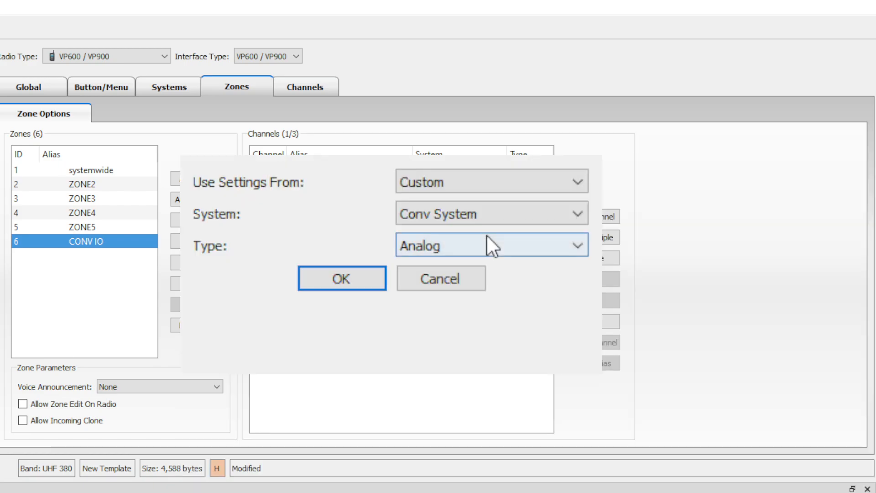
click(337, 278)
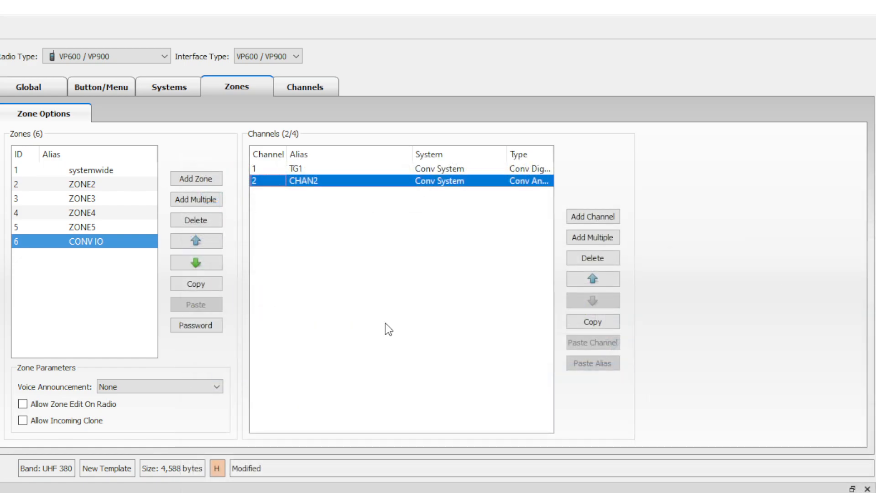
click(385, 325)
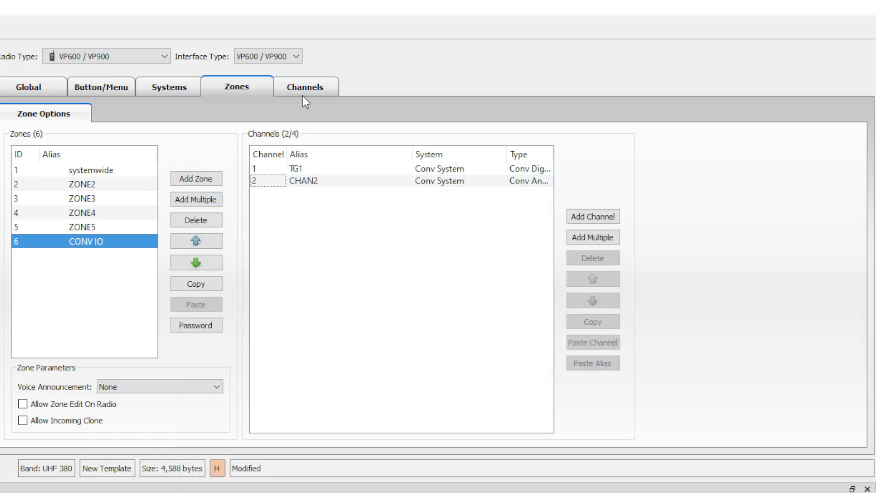
Show the Channels page for systemwide zone channel 1, xOPS (talkgroup 7B7B xOPS).
click(294, 86)
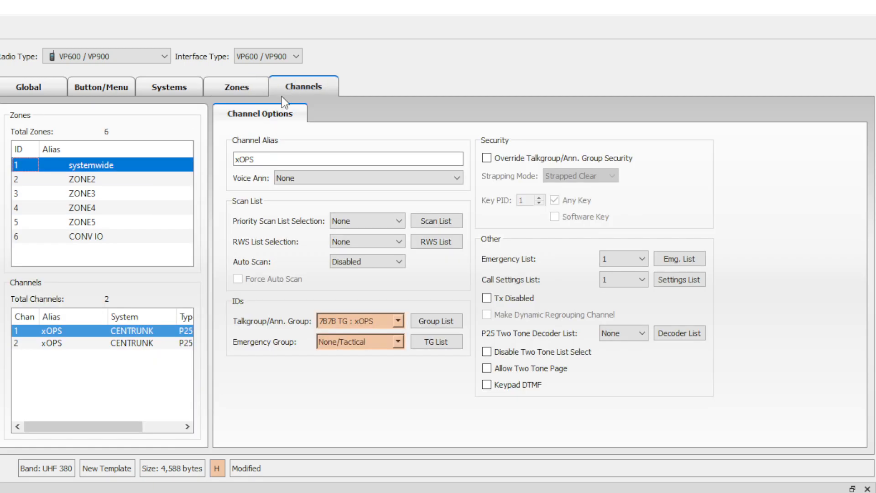
click(108, 169)
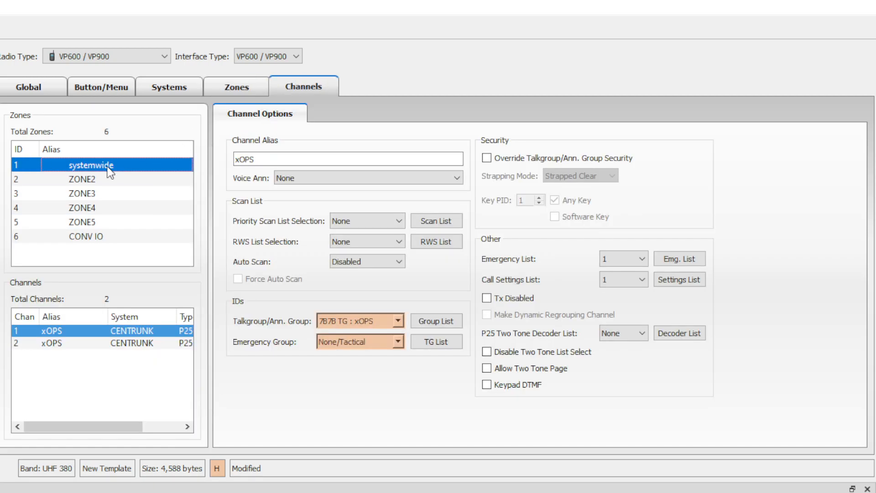
click(64, 331)
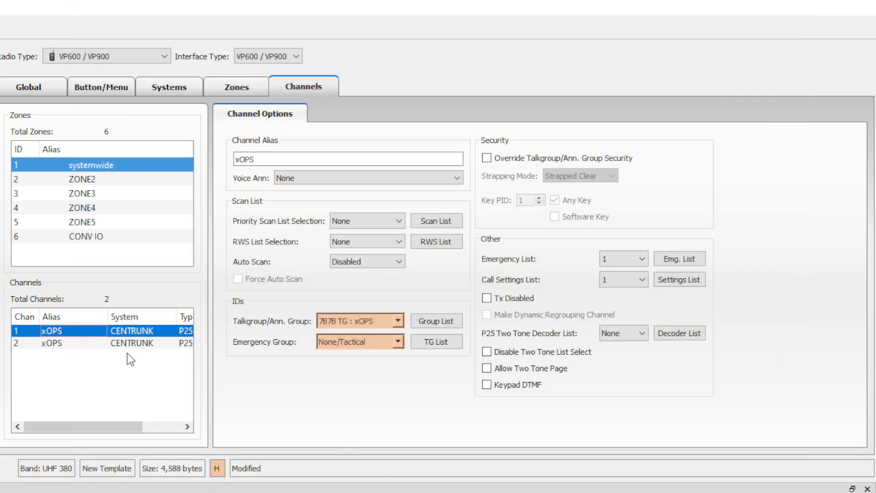
Give channel 1 (xOPS) two-tone paging, keypad DTMF and decoder list 1 'CTRS', then show channel 2.
drag(259, 159, 204, 152)
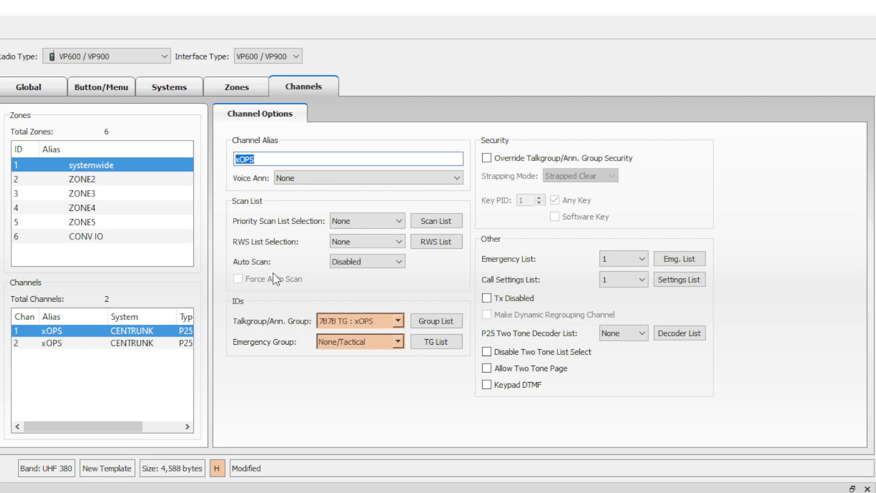
click(288, 286)
click(496, 368)
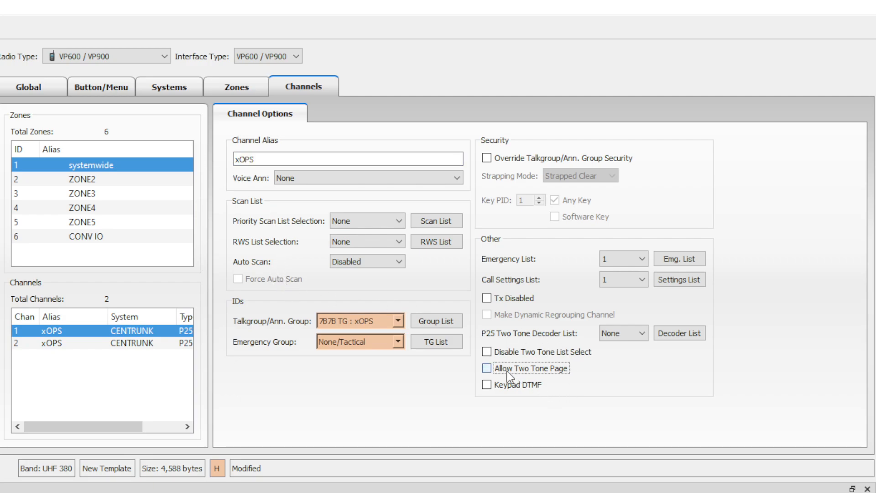
click(503, 382)
click(638, 333)
key(Down)
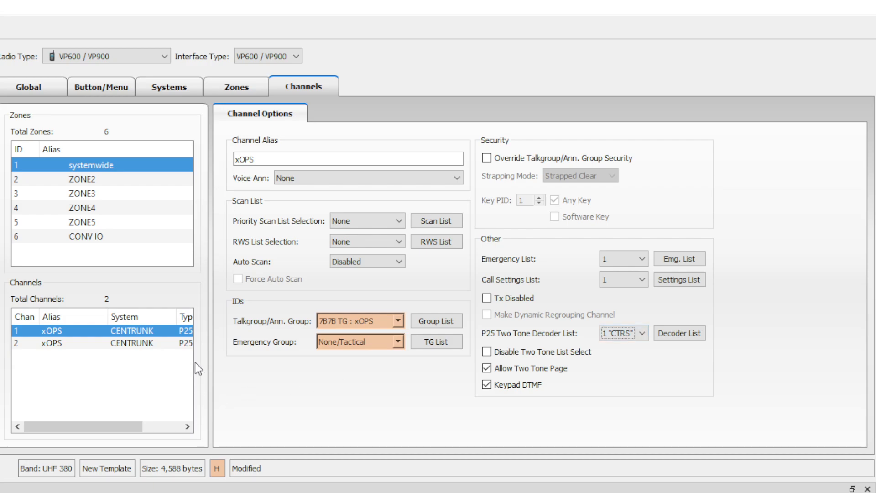
click(56, 347)
Move channel 2 to talkgroup 7B7C xTAC1 with two-tone paging, keypad DTMF and decoder list 1 'CTRS'.
click(375, 315)
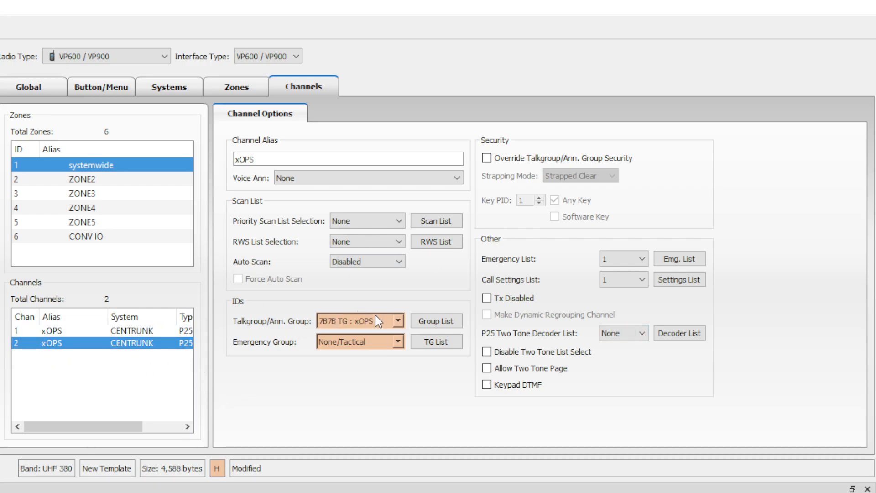
key(Down)
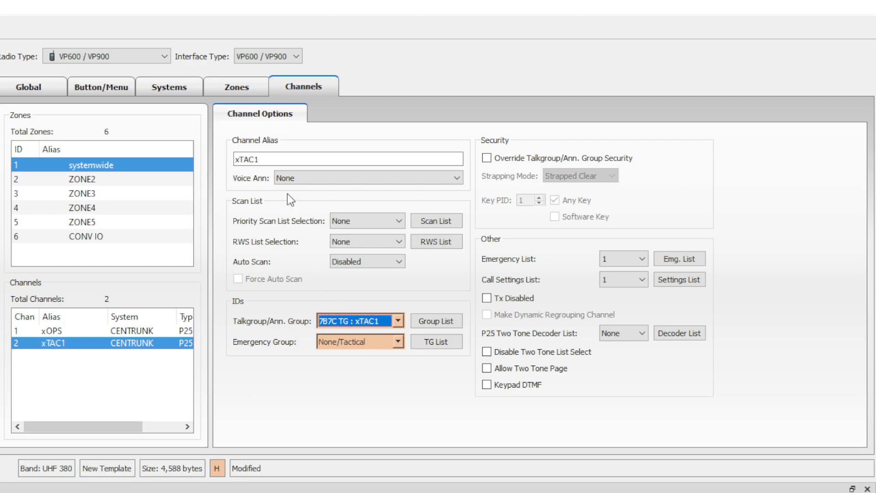
double_click(276, 159)
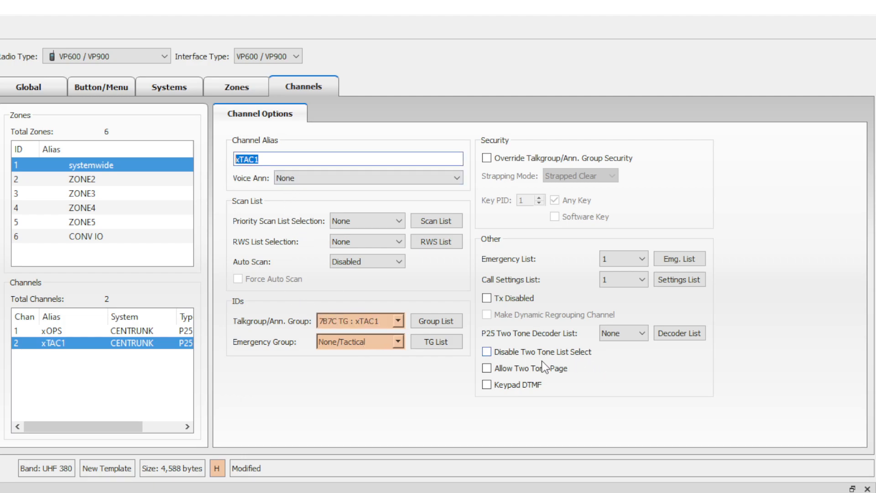
click(516, 367)
click(515, 384)
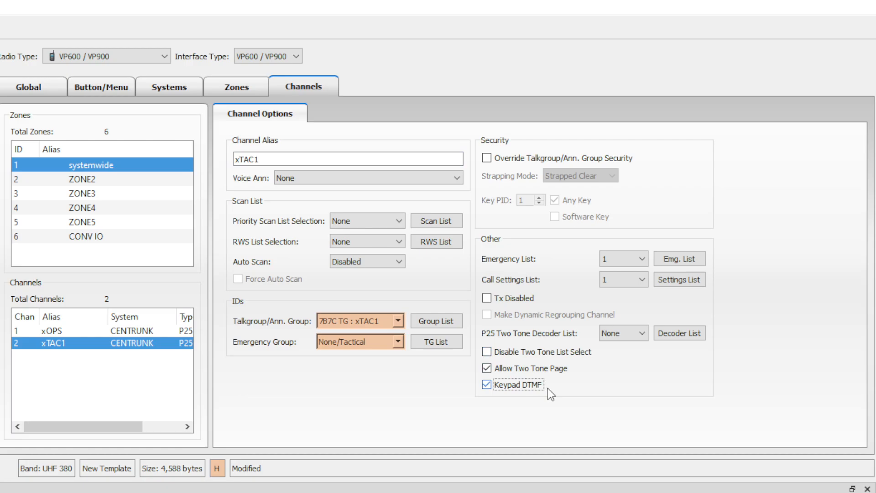
click(626, 329)
key(Down)
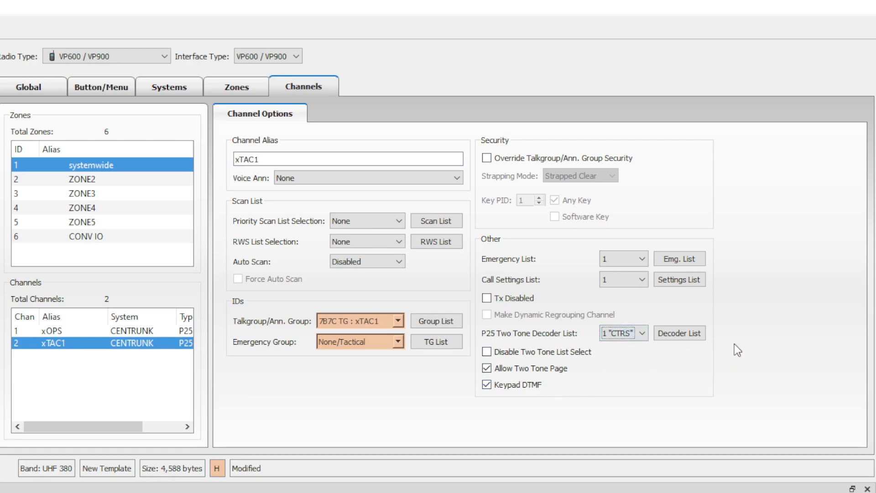
click(110, 240)
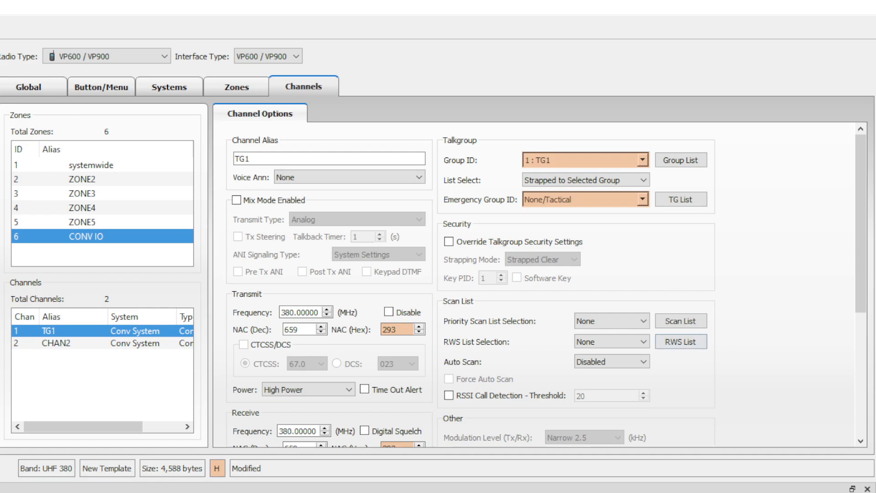
Rename the CONV IO channel TG1 to 'CH 1'.
click(674, 321)
click(320, 92)
drag(308, 159, 185, 149)
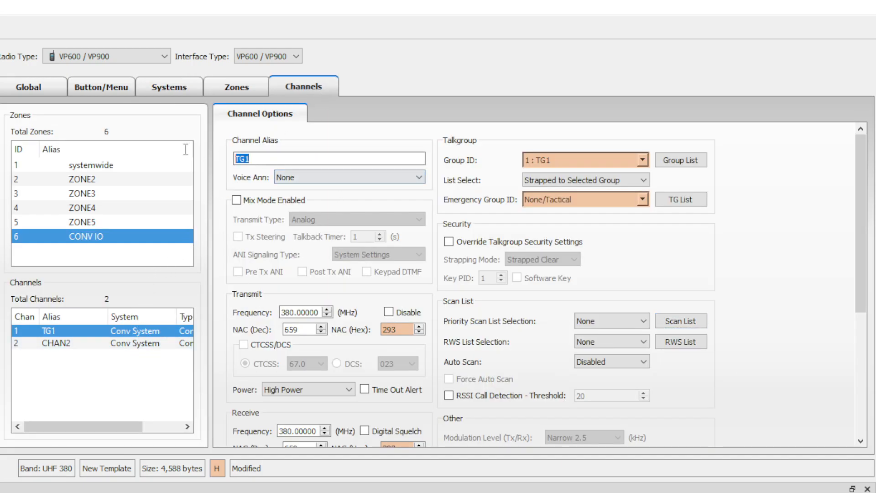
text(CH 1)
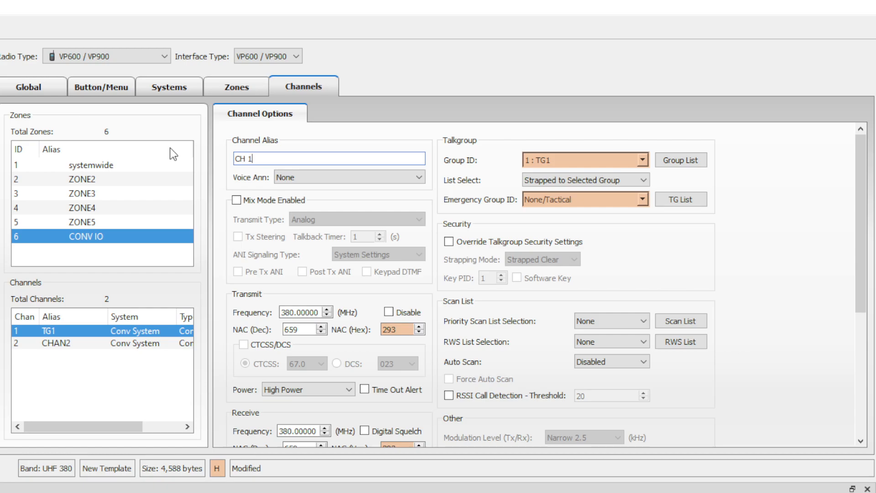
key(Tab)
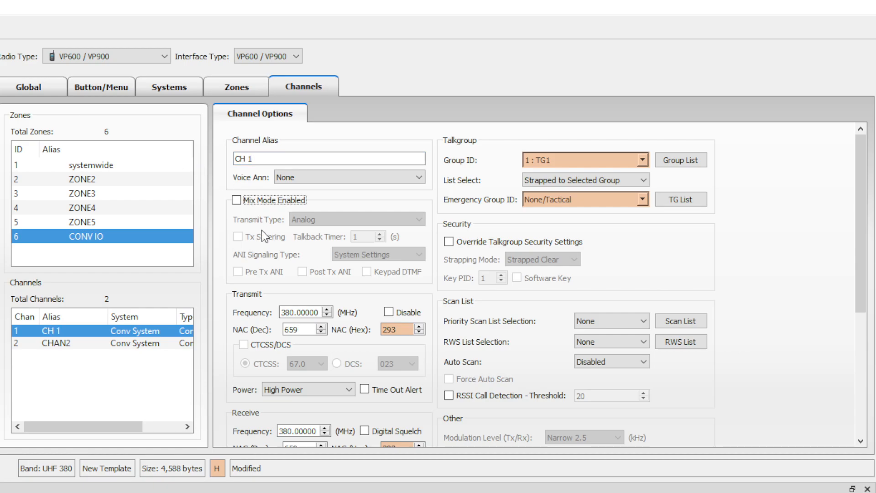
Set CH 1's transmit and receive frequency to 456.81250 MHz with NAC 13B both ways.
click(319, 308)
double_click(319, 309)
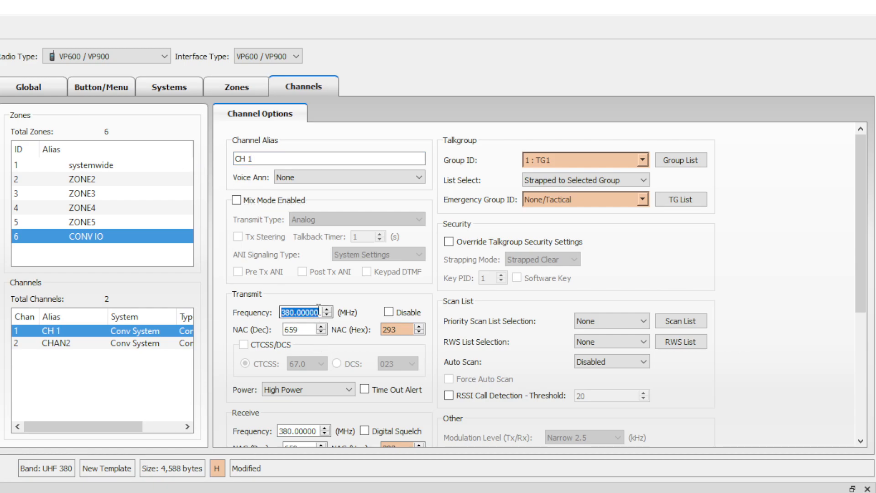
text(456.81250)
key(Tab)
key(Tab)
text(13)
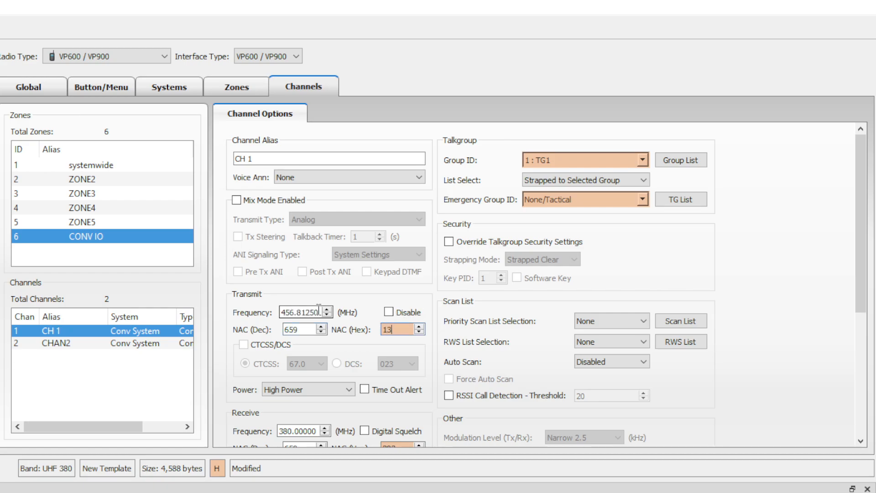
text(B)
scroll(714, 287, down, 3)
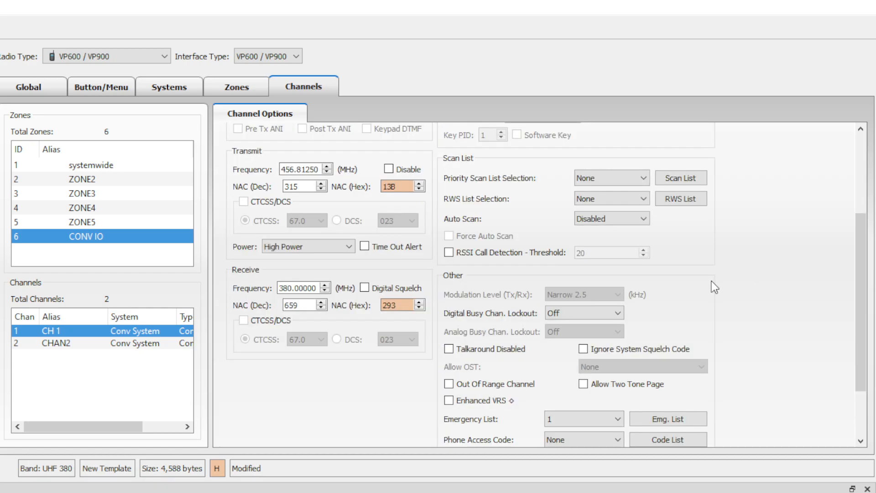
click(315, 305)
key(Tab)
text(13b)
double_click(298, 287)
text(45)
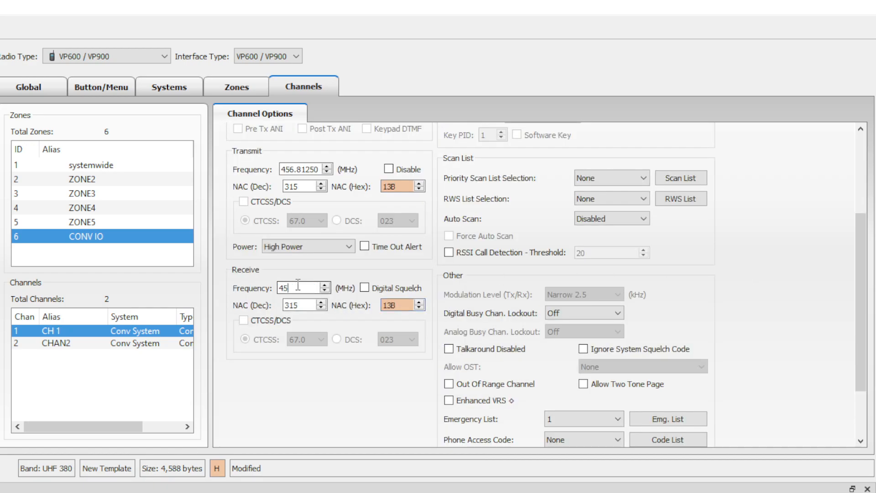
text(6.8125)
Set CH 1's digital busy channel lockout to Status and allow two-tone paging, leaving decoder list None.
scroll(724, 313, up, 3)
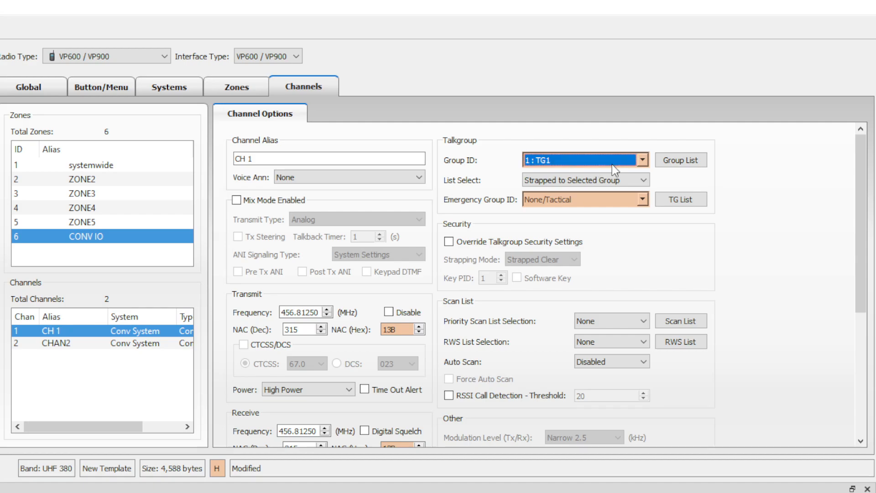
scroll(718, 275, down, 3)
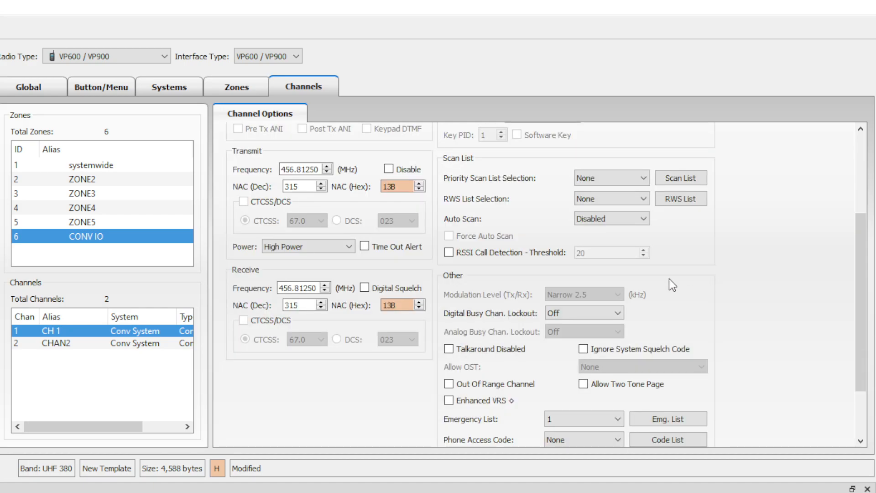
scroll(669, 278, down, 2)
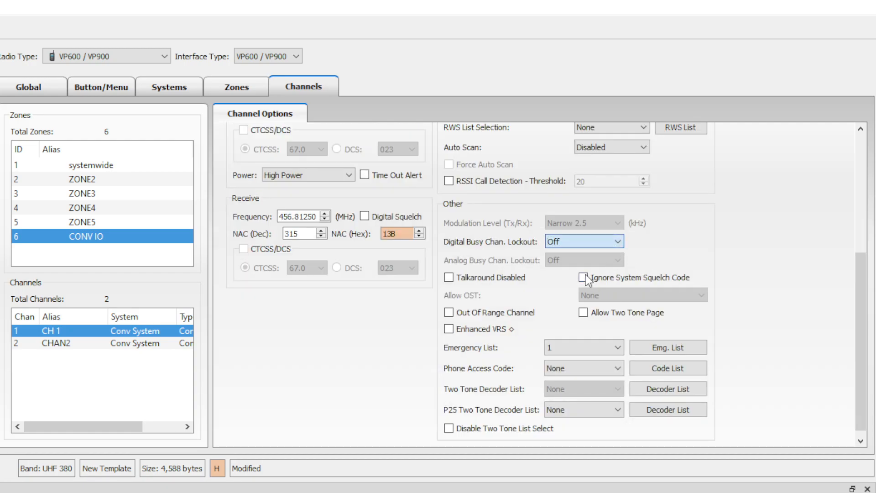
key(Down)
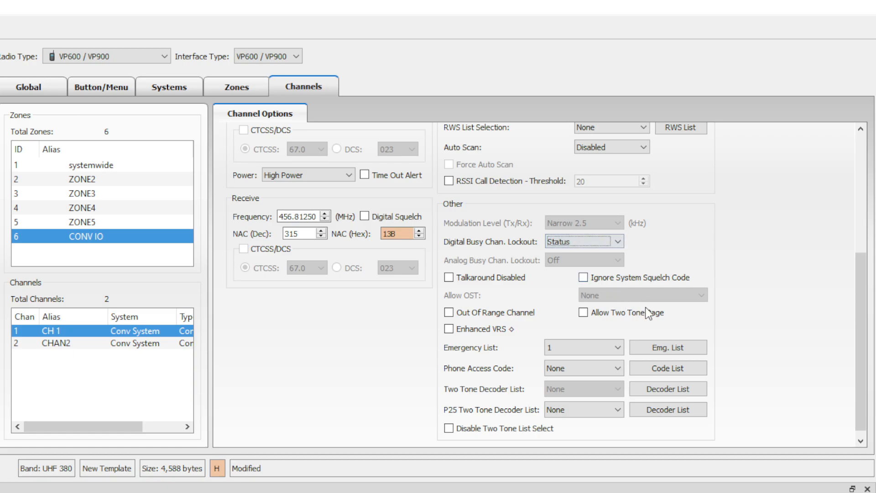
click(588, 317)
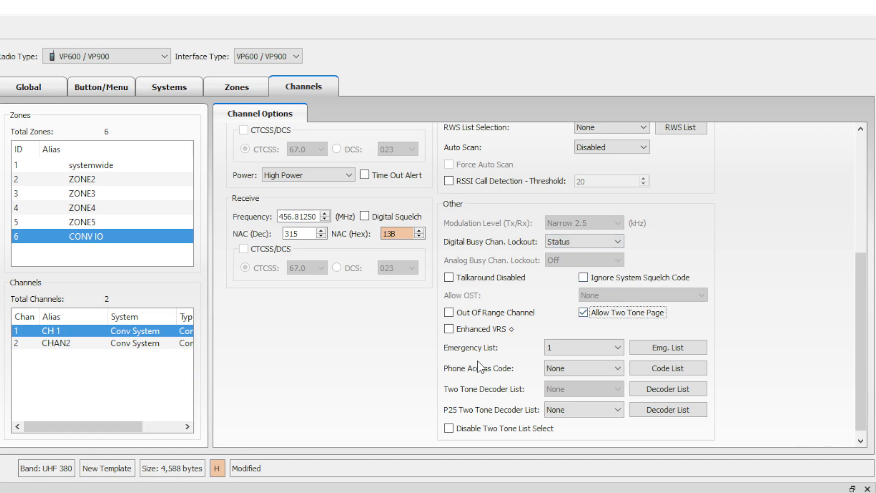
click(603, 411)
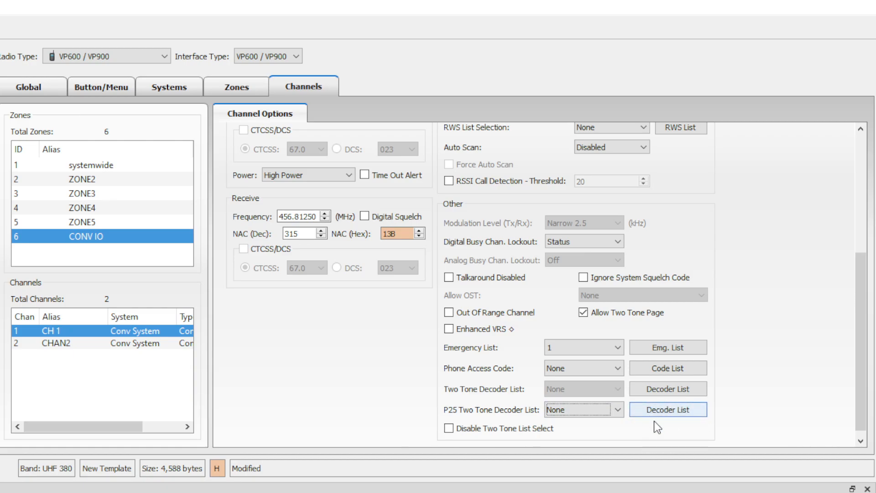
click(683, 422)
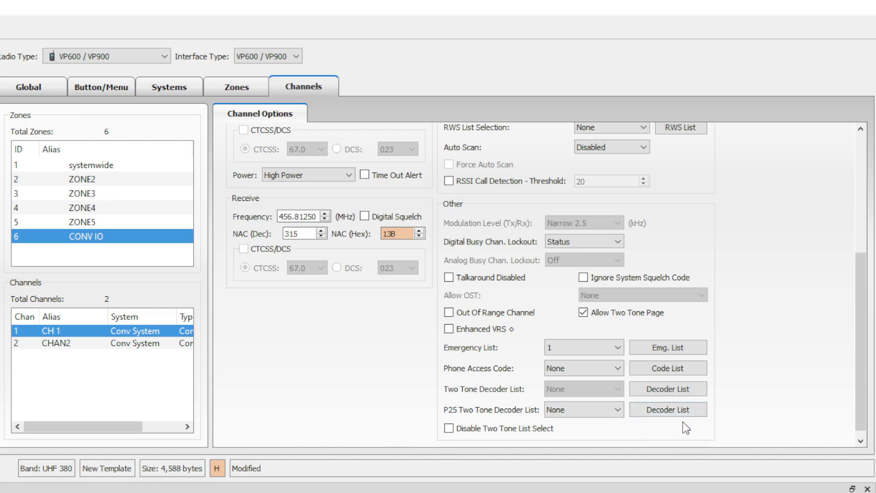
click(87, 343)
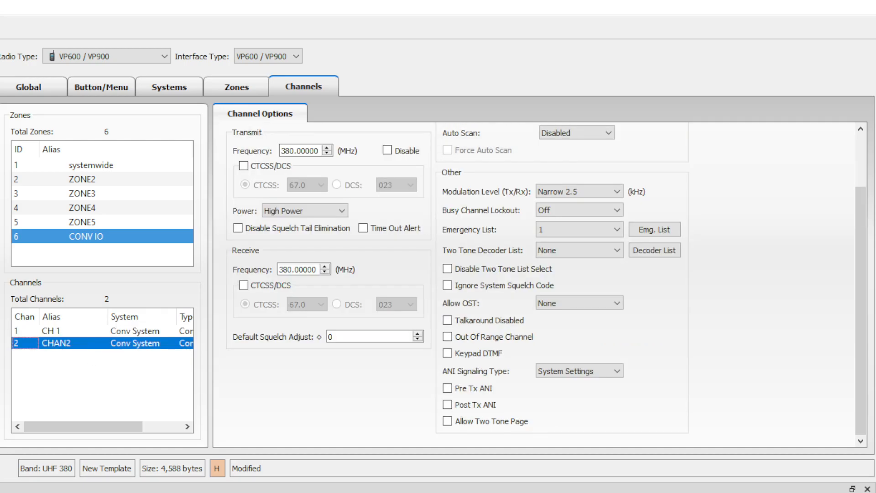
Rename CHAN2 to CHAN5 with 464.5 MHz transmit, DCS transmit tone and HI/LO Power Switch.
scroll(403, 231, up, 2)
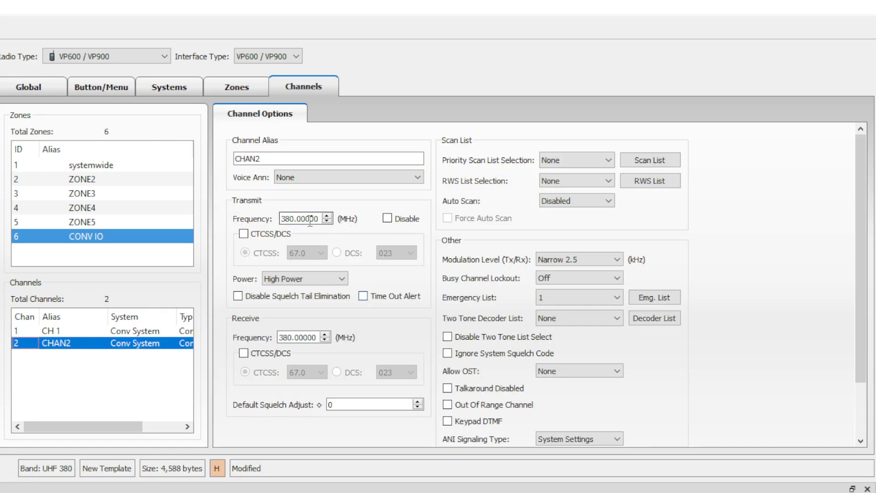
drag(291, 161, 257, 162)
text(5)
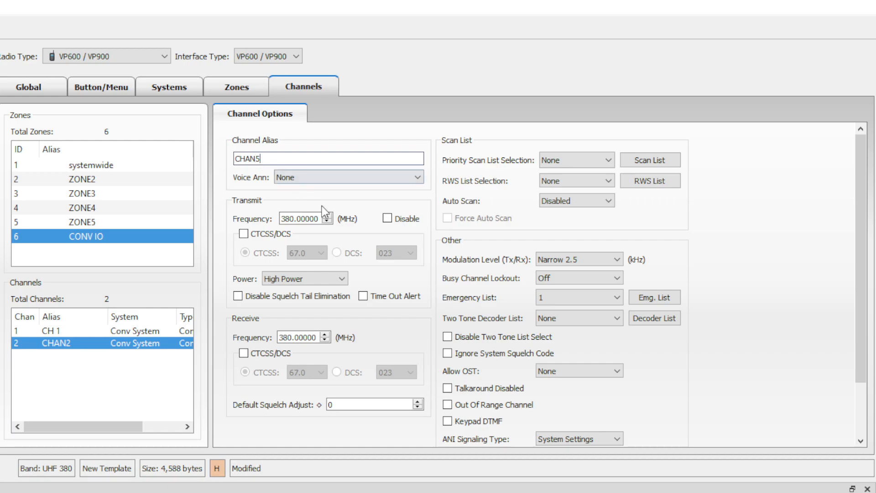
double_click(301, 218)
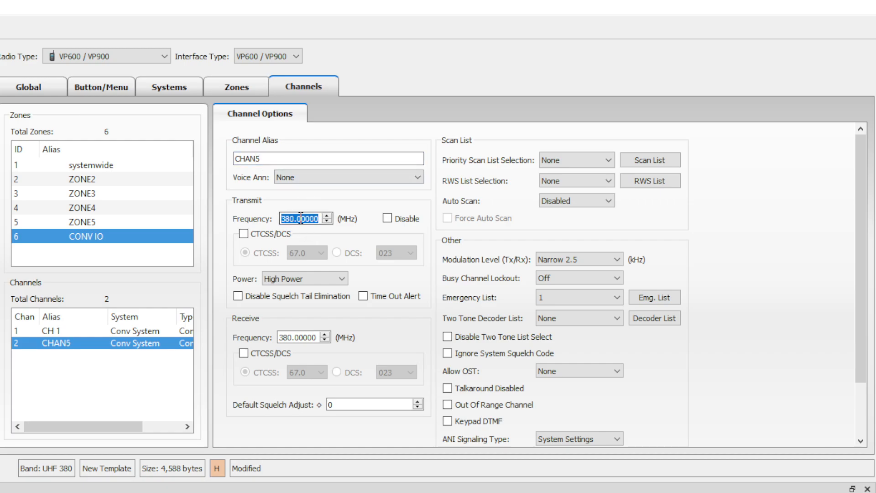
text(464.000005)
double_click(301, 219)
text(464.5)
key(Tab)
key(Tab)
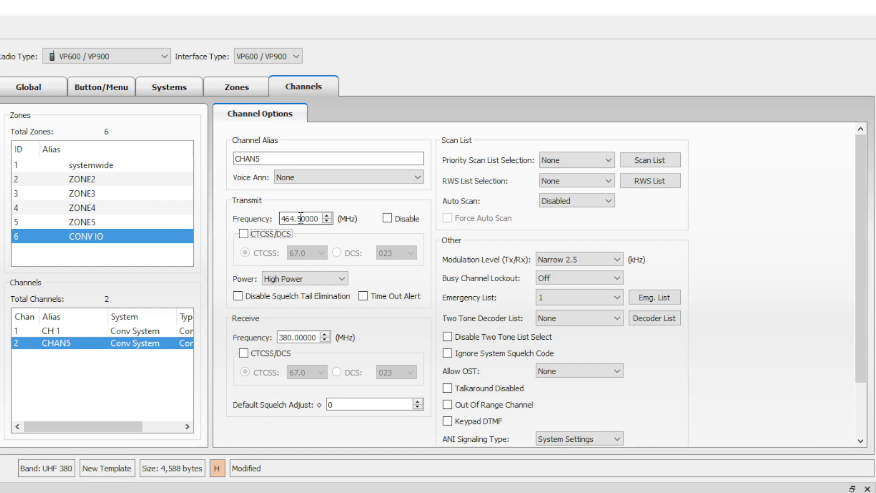
key(space)
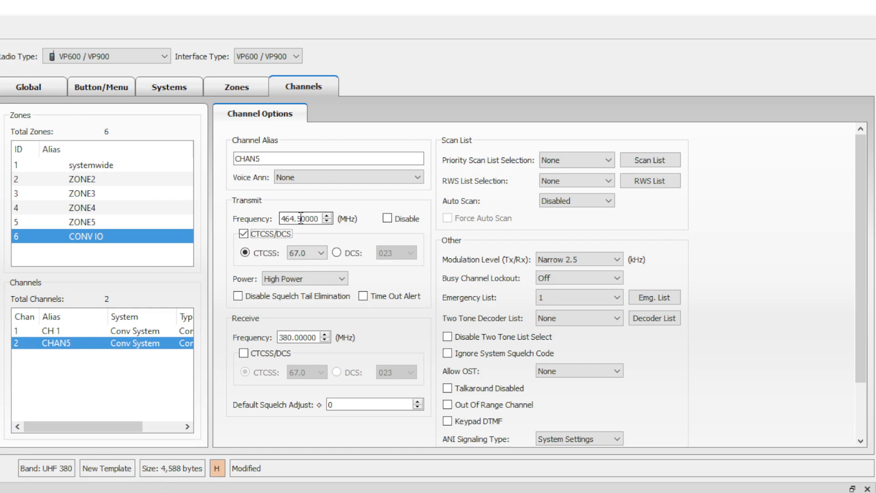
click(336, 253)
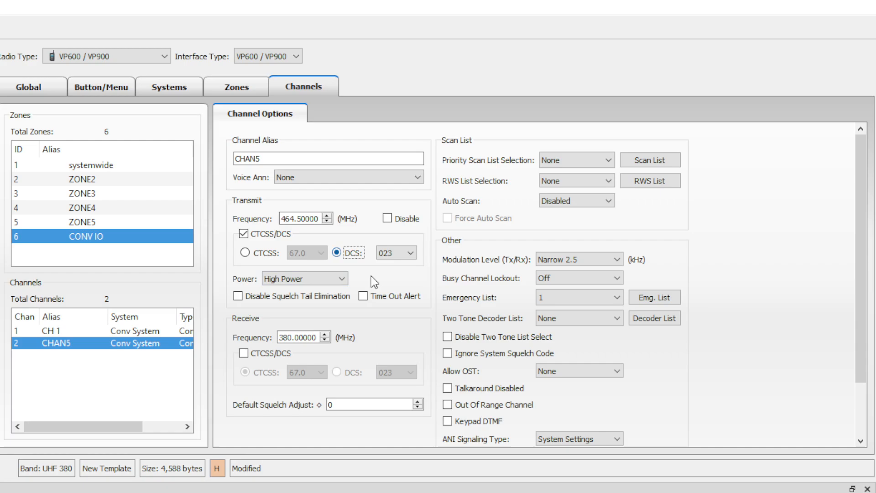
click(334, 279)
click(321, 303)
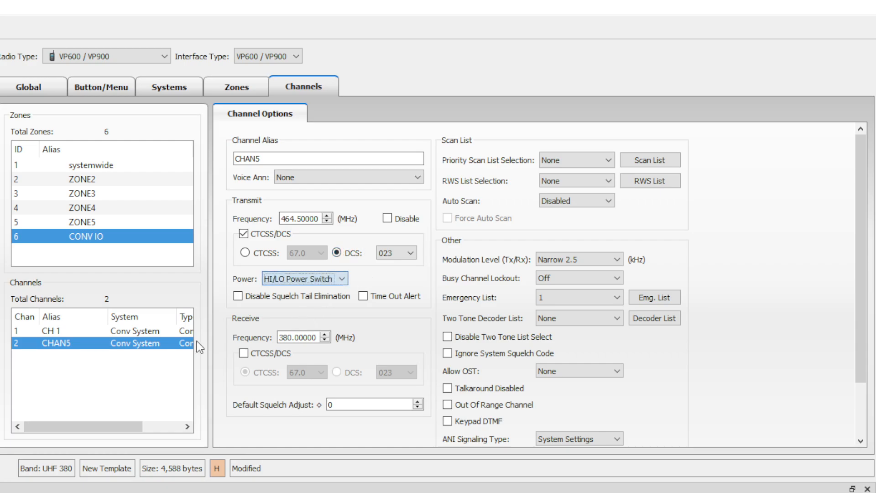
Set CHAN5's receive frequency to 464.5 MHz with DCS receive signaling.
click(120, 334)
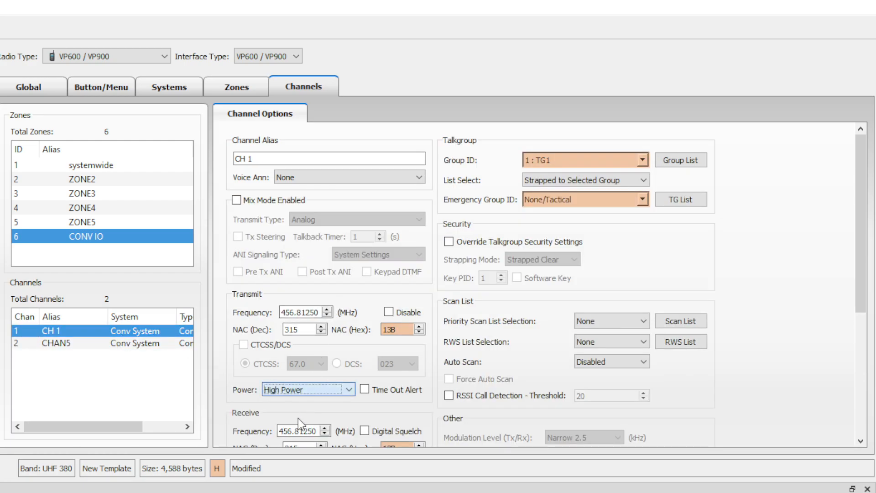
click(100, 344)
double_click(305, 335)
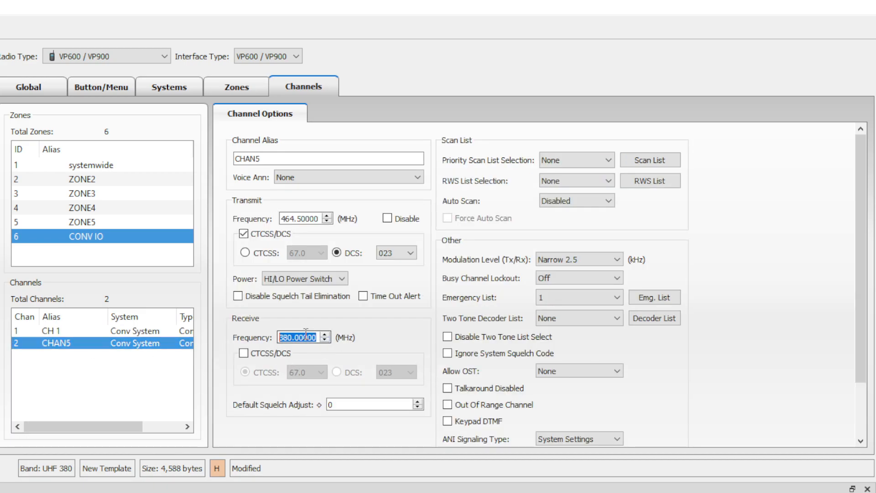
text(464.6)
key(BackSpace)
text(5)
click(256, 356)
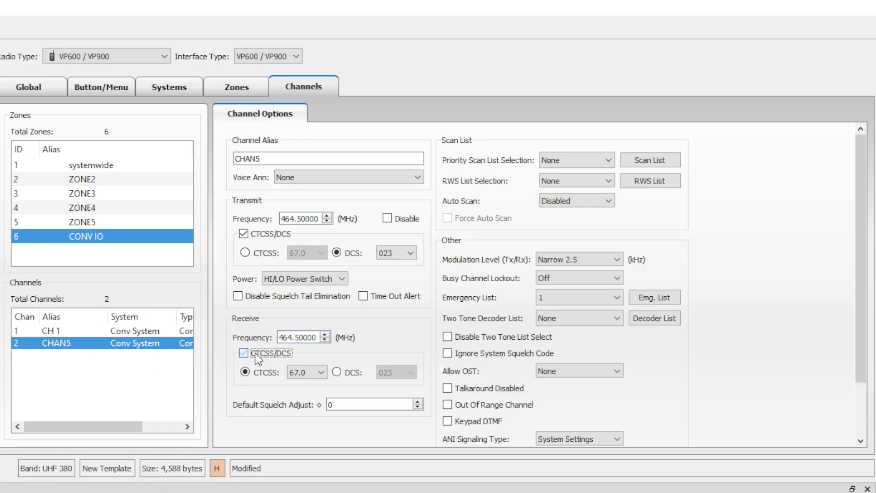
click(343, 373)
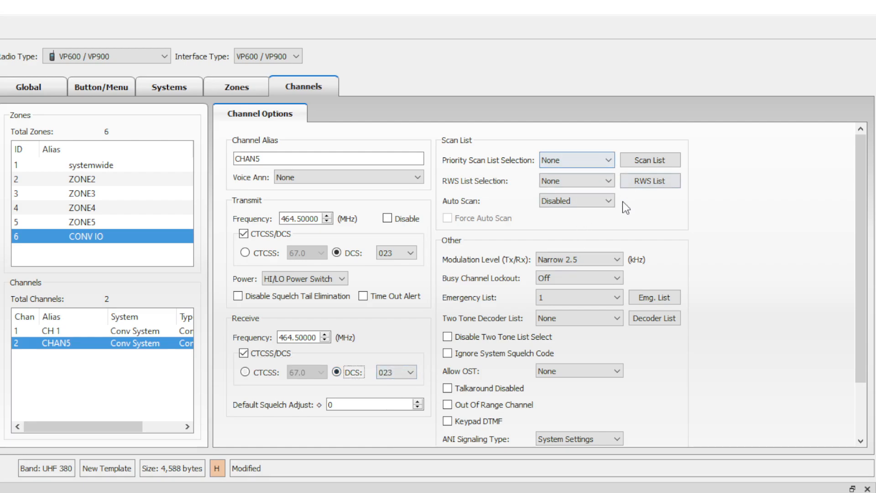
Enable Keypad DTMF, MDC 1200 ANI with Pre Tx ANI, and Allow Two Tone Page on CHAN5.
scroll(620, 215, down, 2)
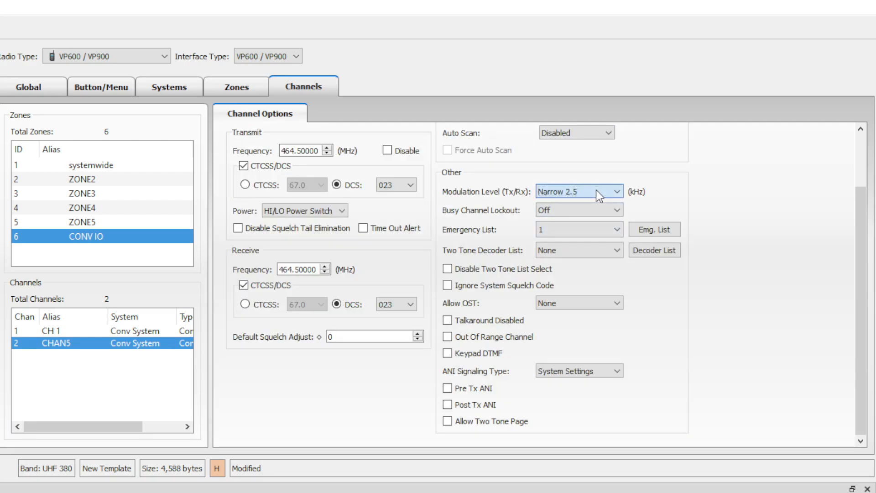
click(598, 249)
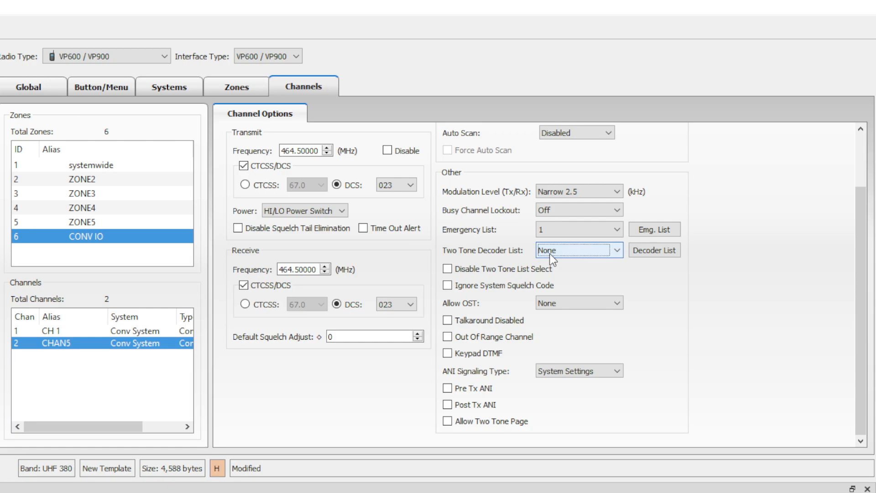
click(500, 354)
click(561, 375)
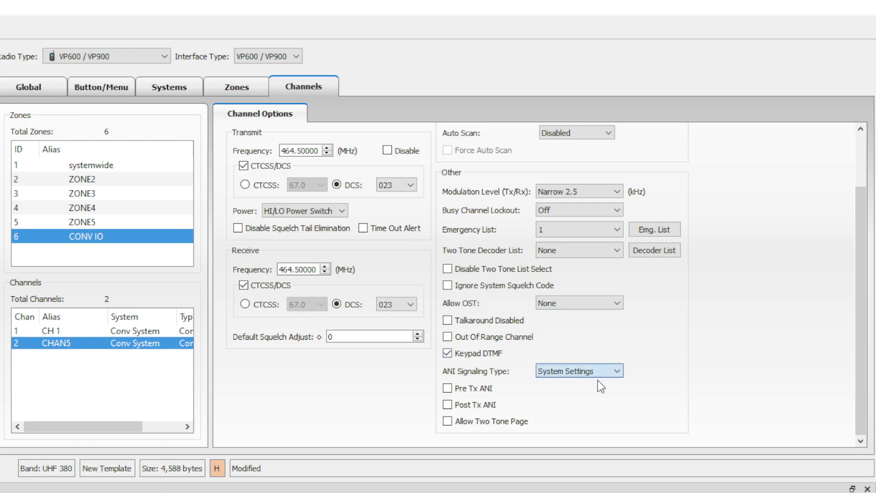
key(Down)
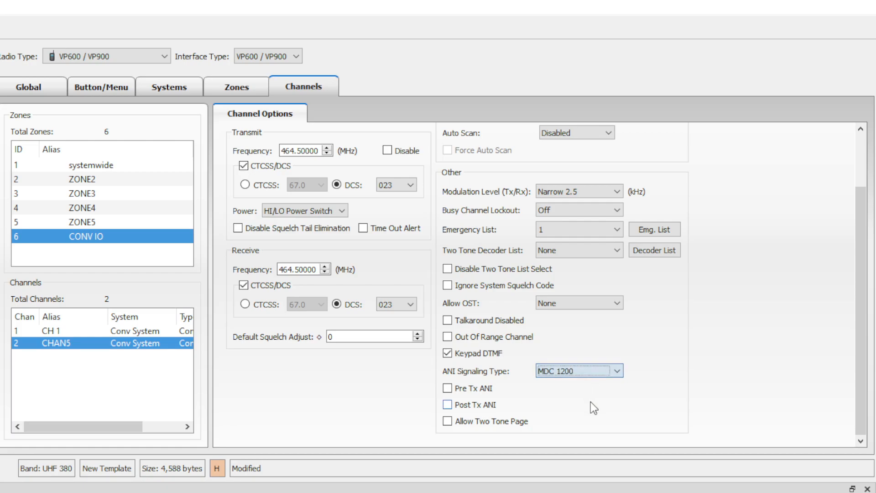
click(457, 389)
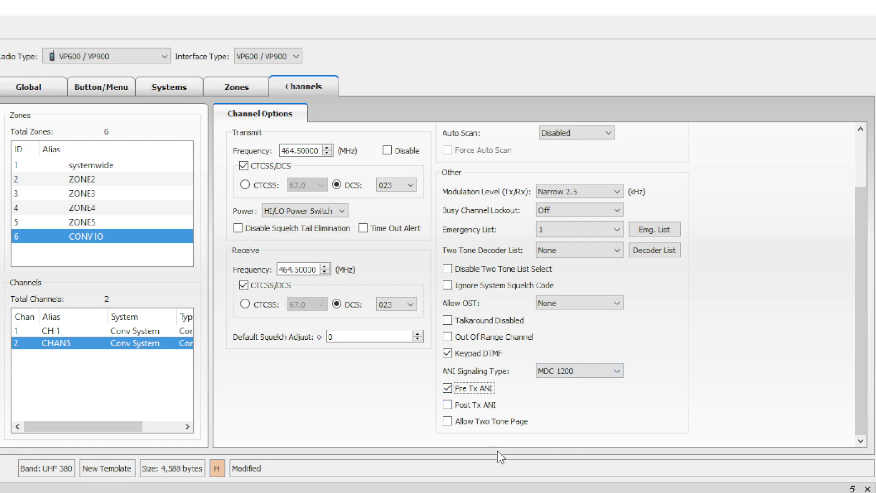
click(465, 421)
scroll(671, 411, up, 3)
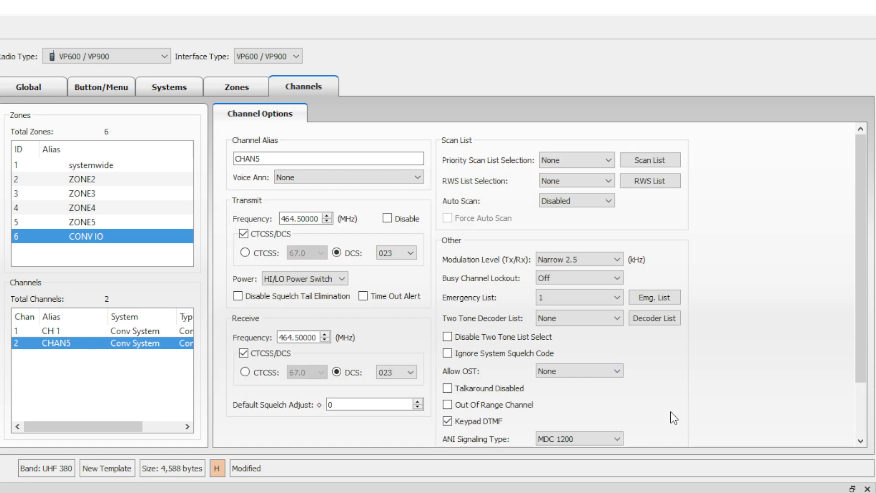
Review the Conv System's CTCSS/NAC, call, P25 two-tone, talkgroup and tone assignment lists, then its general options.
click(174, 93)
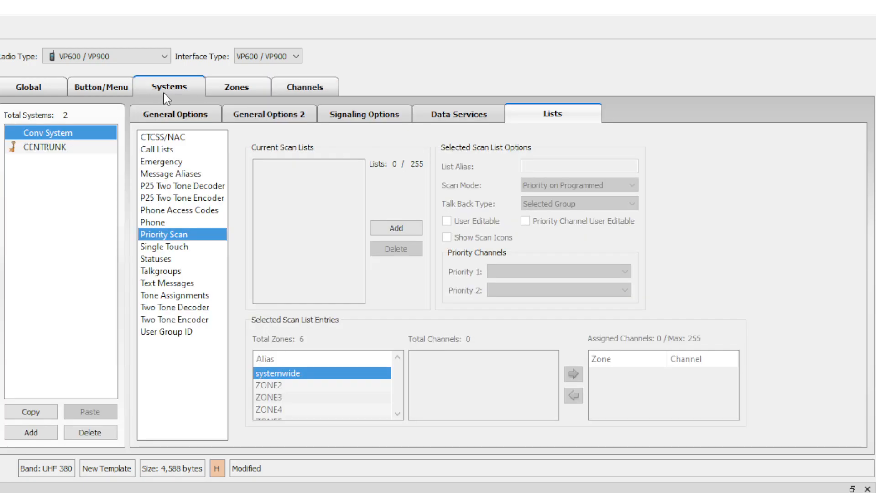
click(66, 134)
click(183, 138)
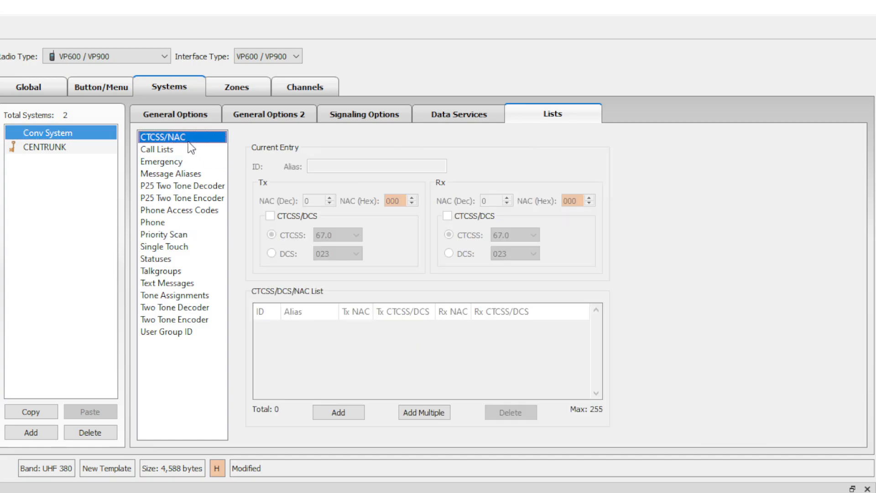
click(196, 150)
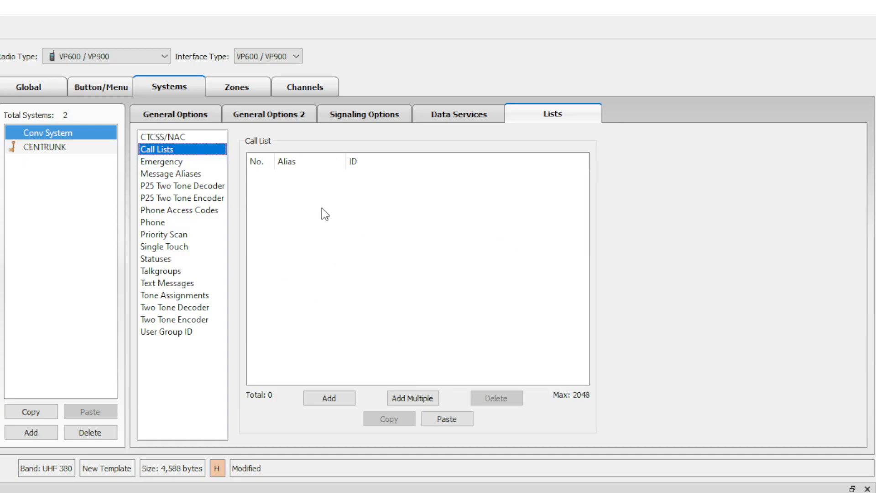
click(205, 186)
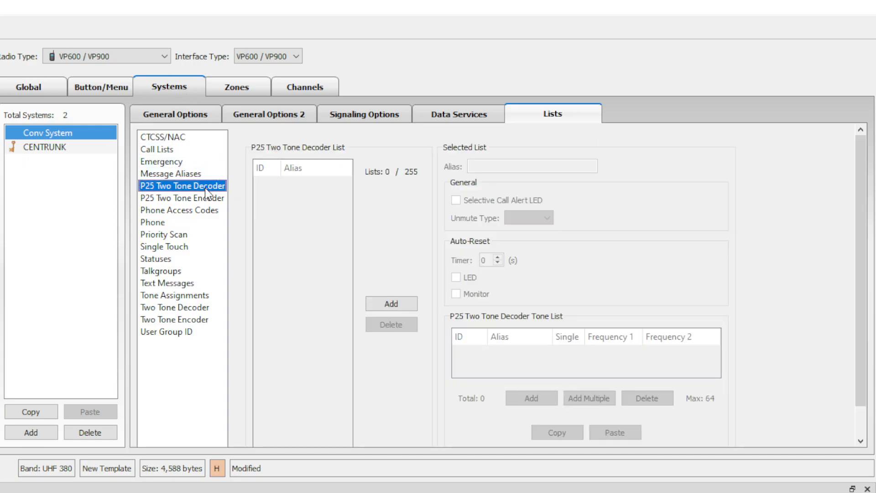
click(207, 201)
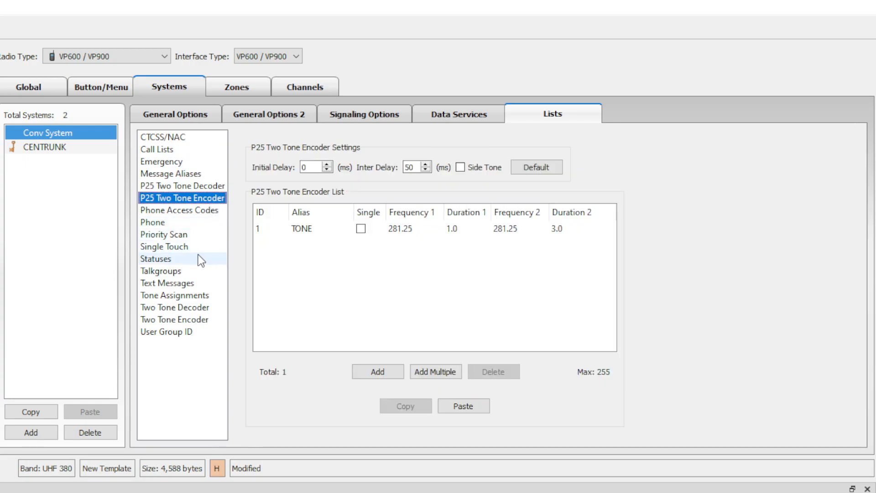
click(199, 272)
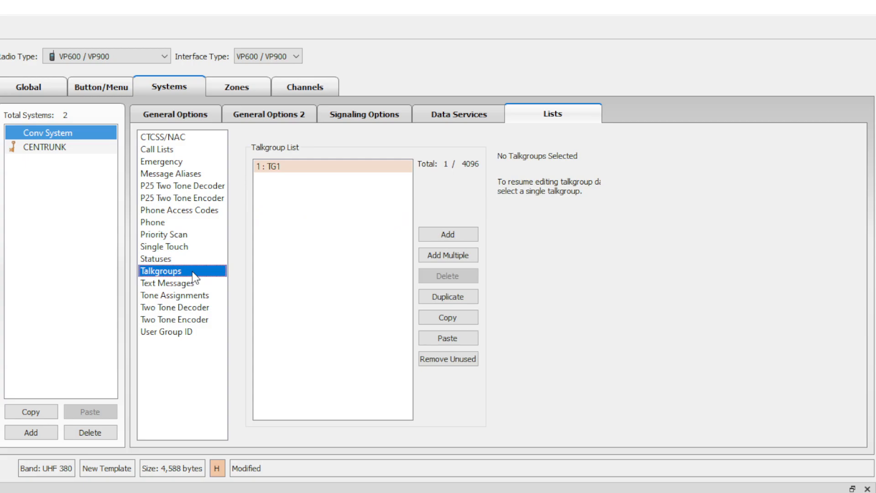
click(211, 294)
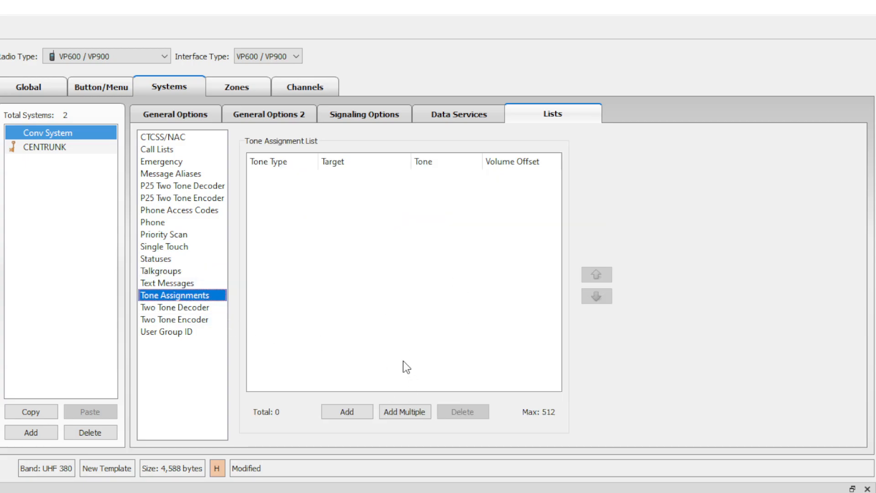
click(198, 116)
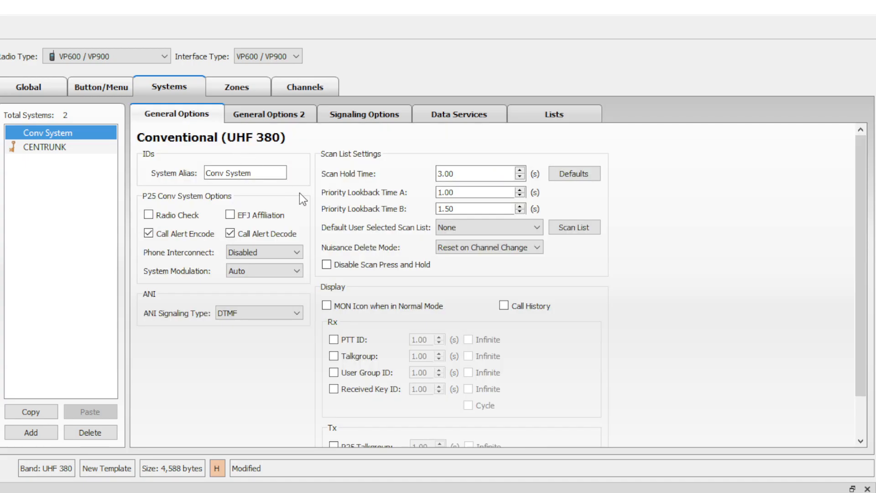
Enable Radio Check and set the Conv System's ANI signaling to MDC 1200.
click(179, 216)
click(276, 271)
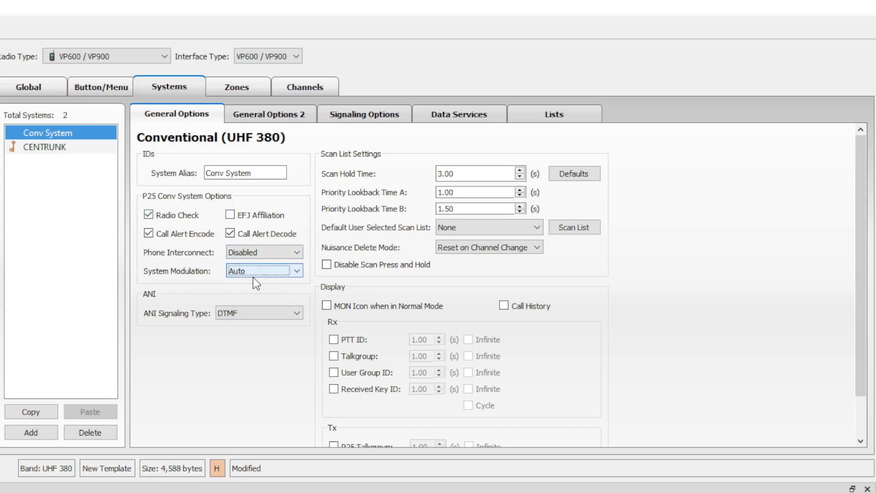
click(277, 333)
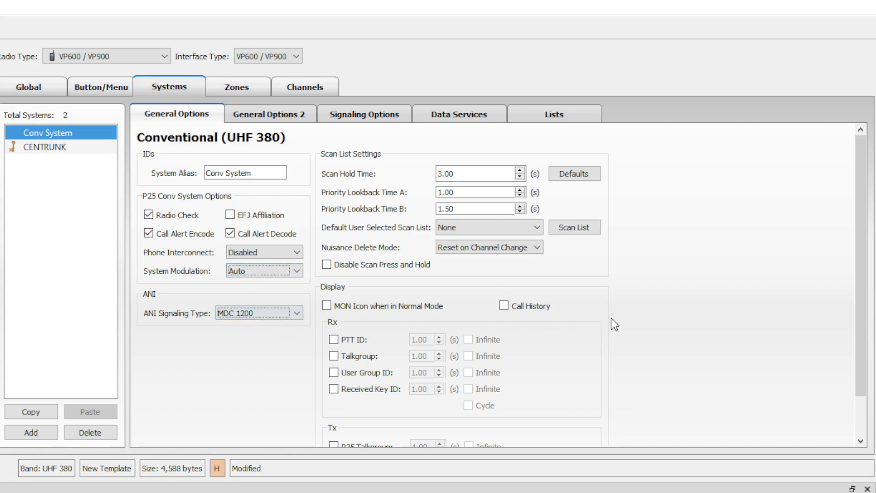
Display PTT IDs for 4.00 s, cycle received key IDs, and turn on call history.
scroll(612, 319, down, 2)
click(355, 291)
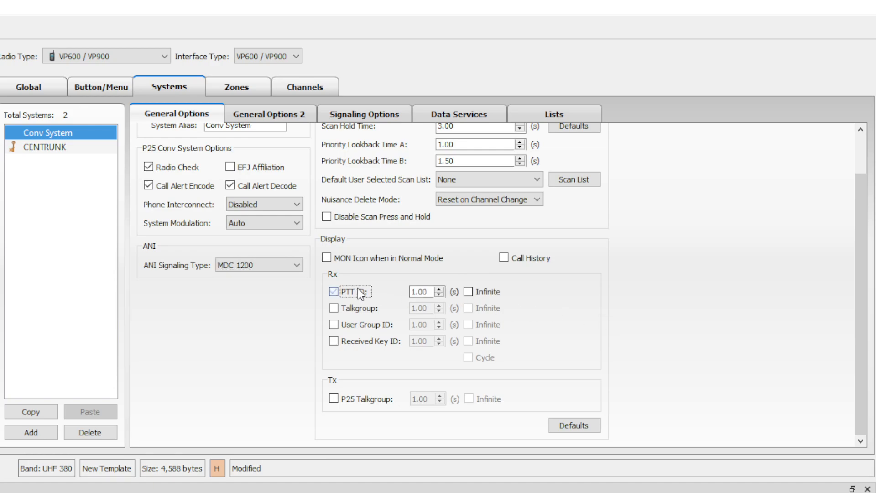
click(439, 288)
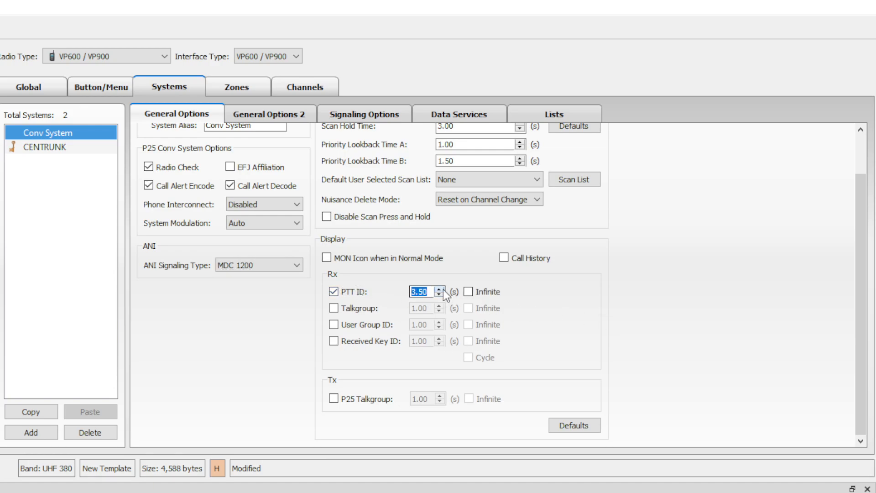
click(440, 288)
click(440, 289)
click(334, 342)
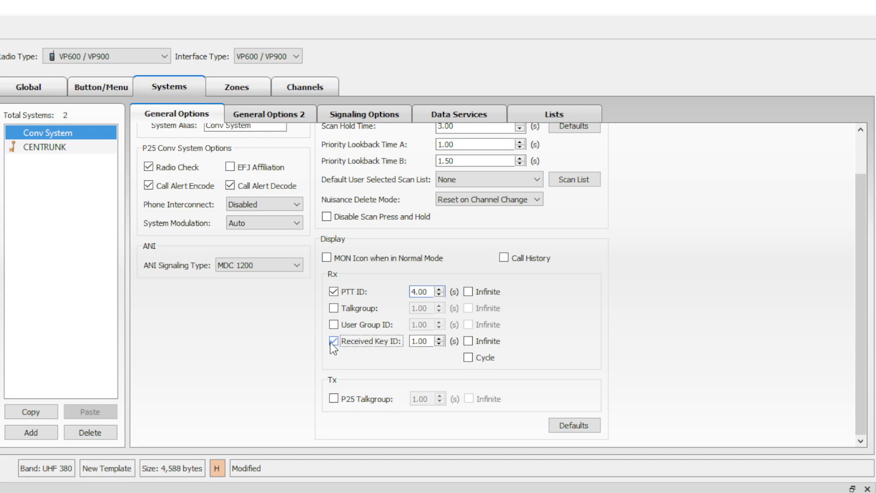
click(470, 357)
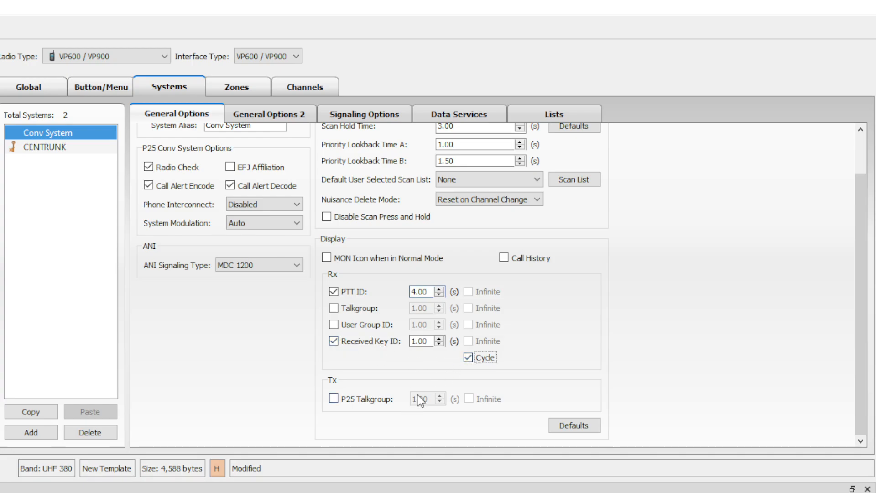
scroll(574, 328, up, 1)
click(525, 306)
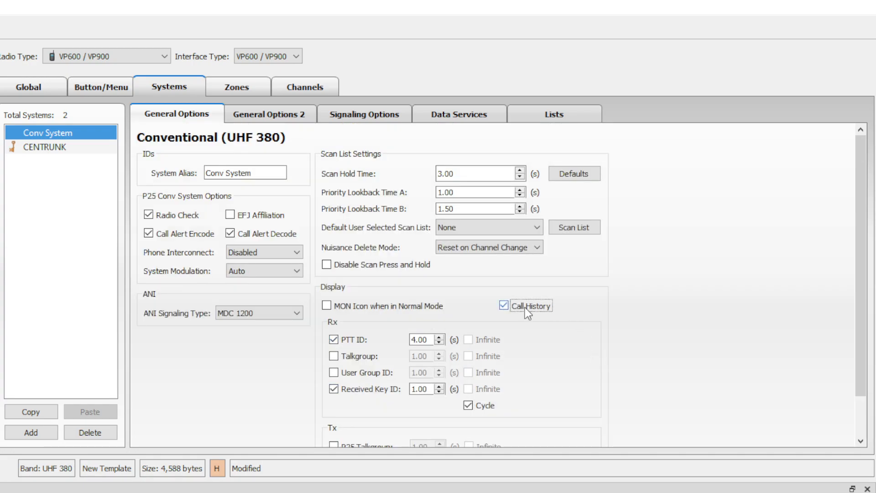
click(690, 306)
Turn on clear alert tone, priority call alert, and talk permit tone with 0.70 s delay.
click(272, 117)
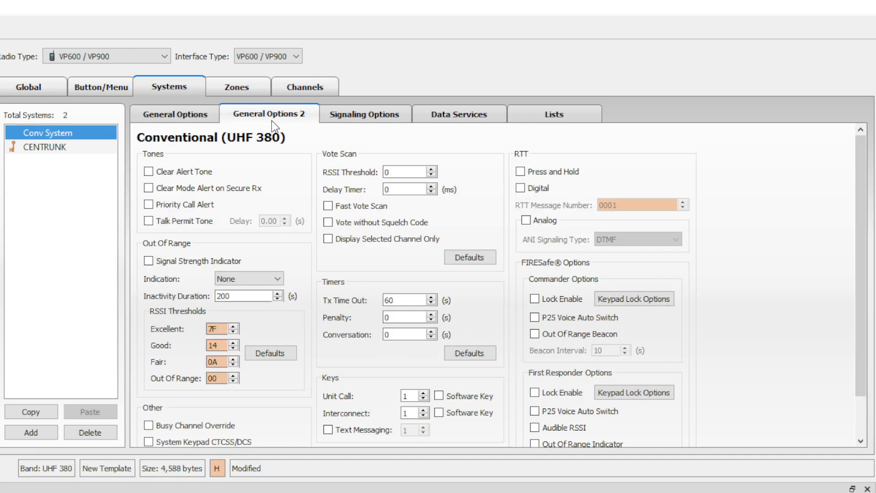
click(195, 171)
click(201, 208)
click(184, 221)
click(285, 219)
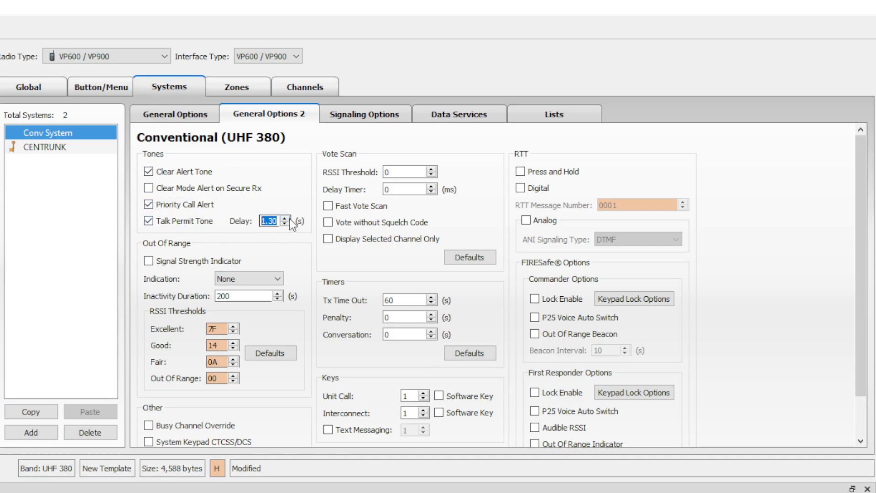
click(285, 224)
Turn on the signal strength indicator, leaving system keypad CTCSS/DCS off.
click(220, 264)
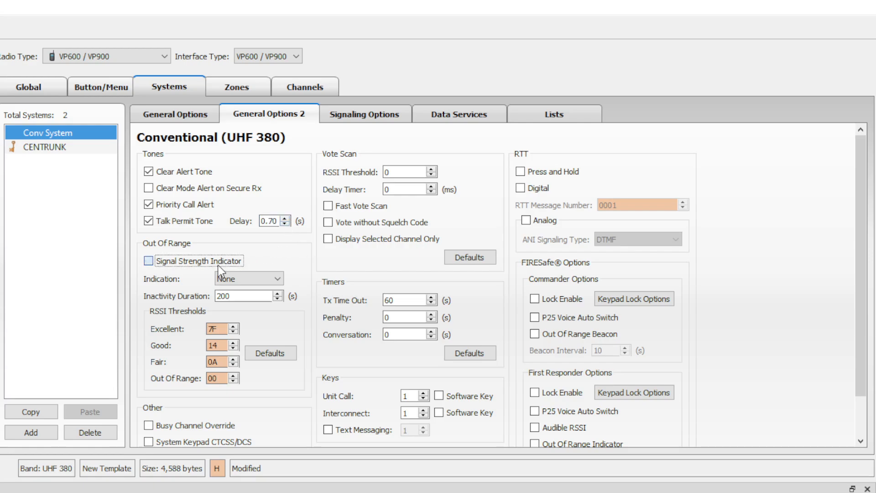
click(271, 278)
scroll(354, 293, down, 1)
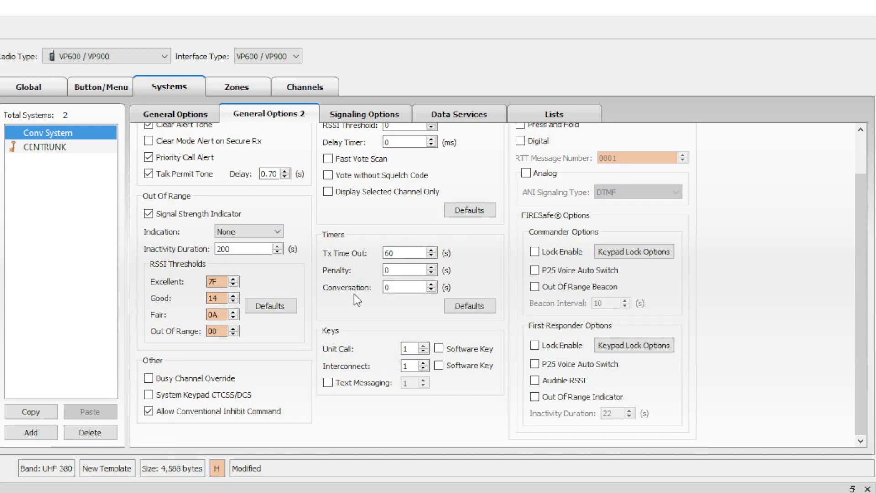
click(231, 395)
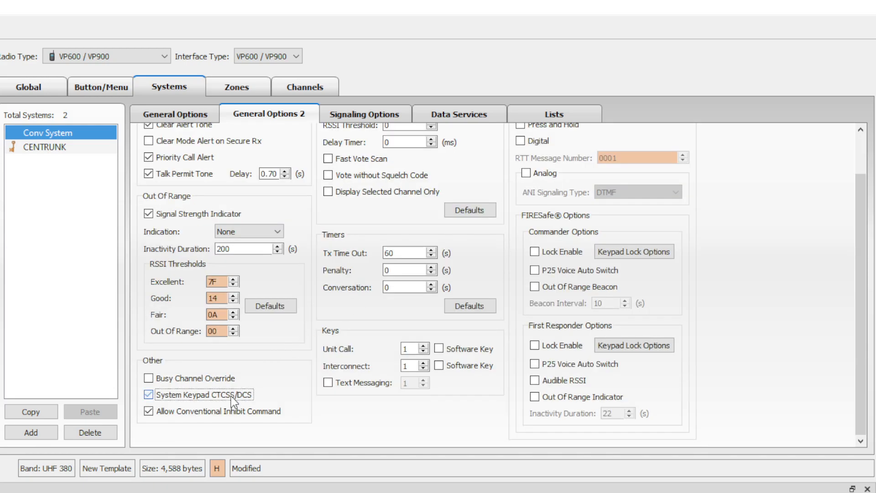
click(231, 396)
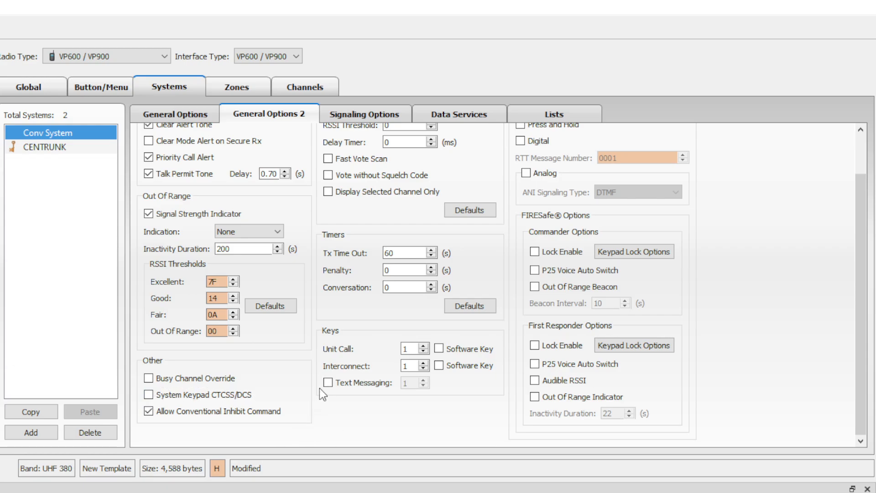
scroll(325, 382, up, 1)
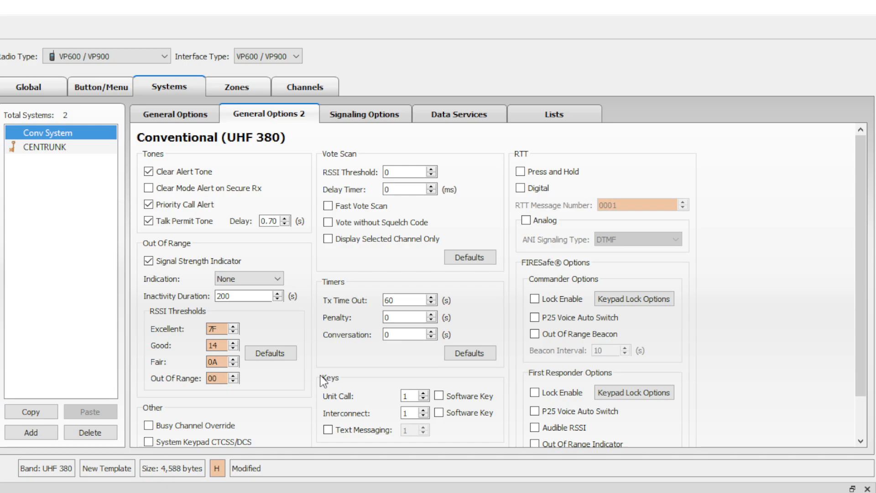
scroll(444, 197, down, 1)
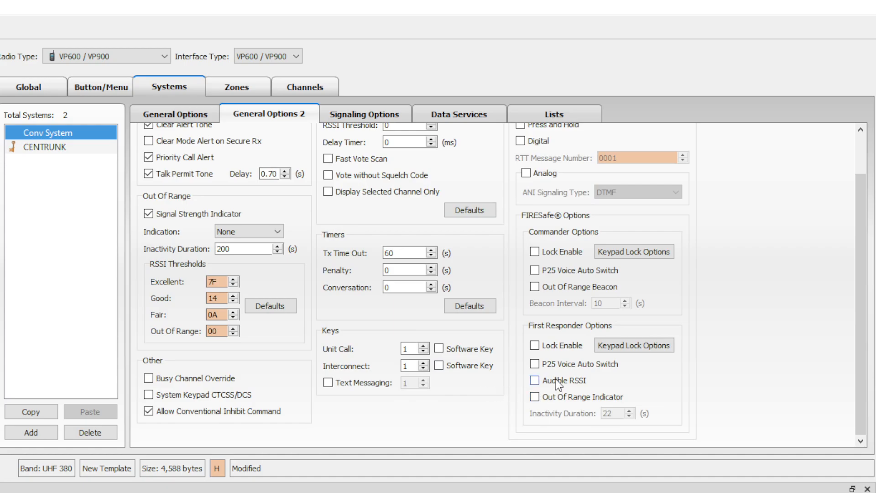
scroll(644, 296, up, 2)
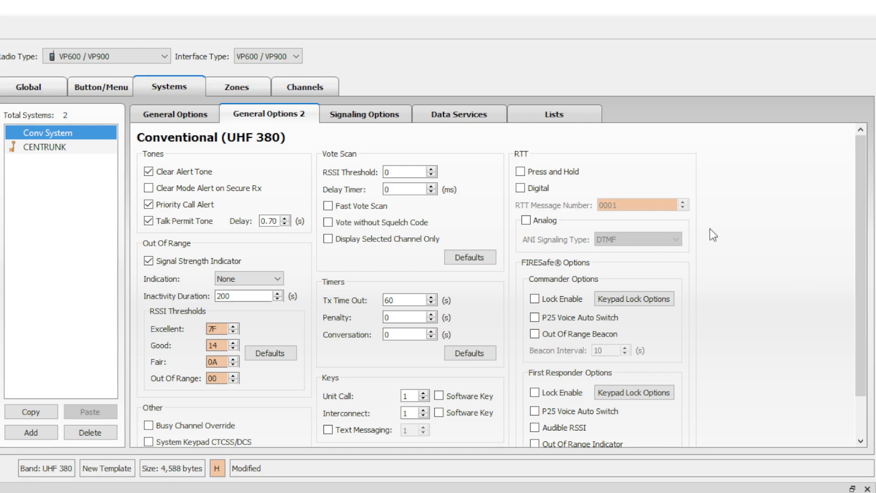
click(409, 113)
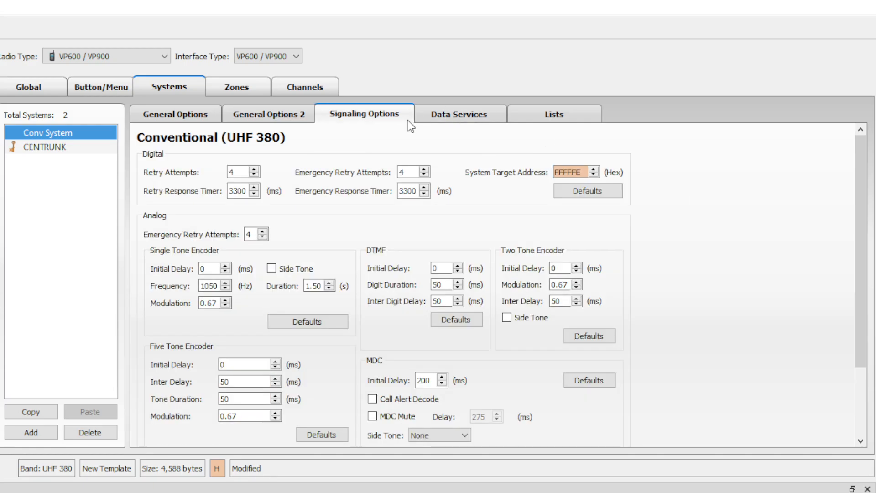
Check MDC Call Alert Decode and MDC Mute, and set the MDC Side Tone to Both.
scroll(387, 200, down, 3)
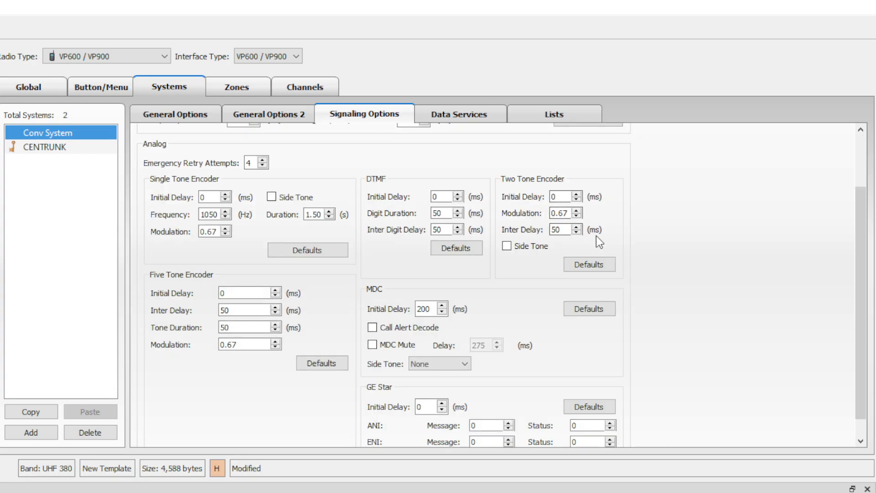
scroll(604, 234, down, 1)
click(391, 307)
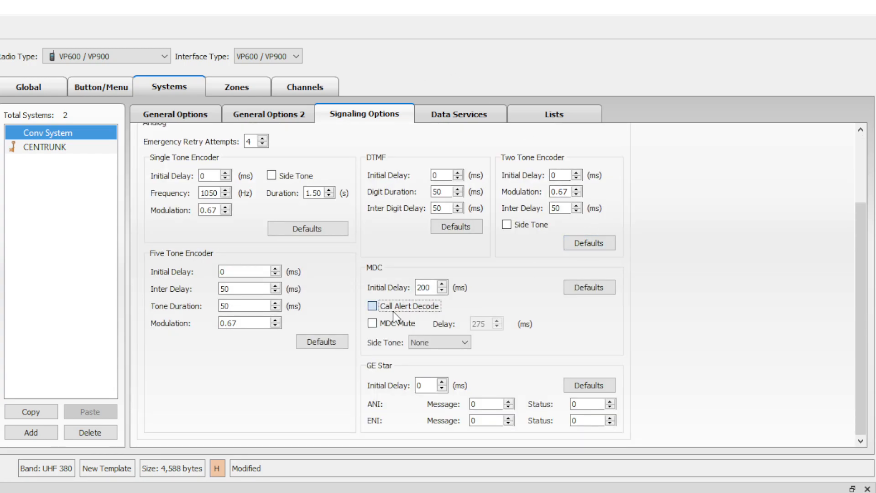
click(396, 323)
click(452, 346)
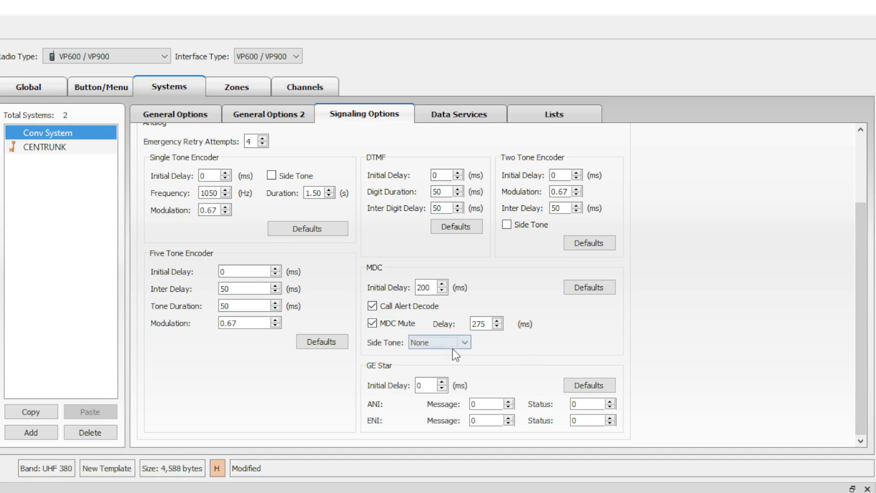
key(Down)
scroll(636, 349, up, 5)
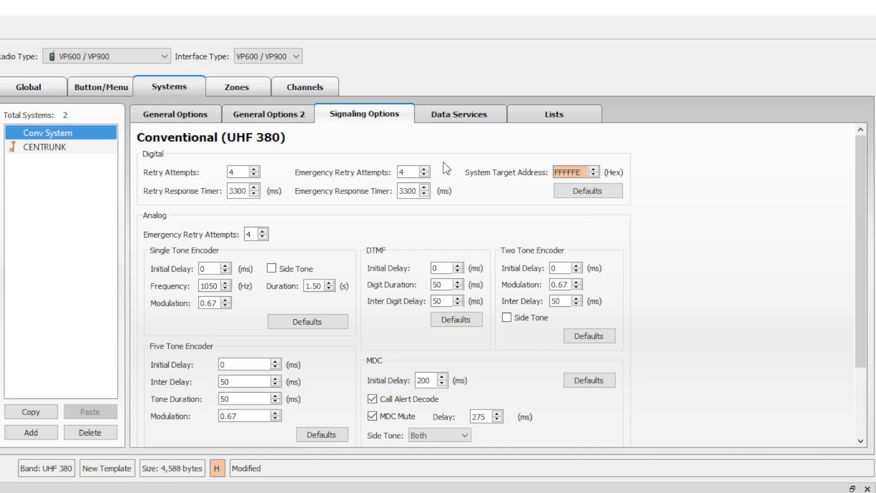
Inspect Data Services and the linked radio's Conv System unit IDs, then view the CENTRUNK P25 system.
click(459, 115)
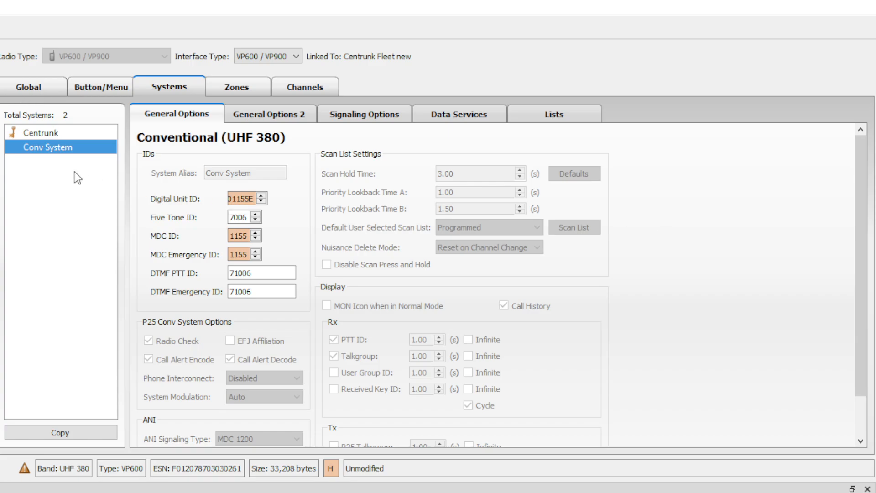
click(53, 150)
double_click(241, 199)
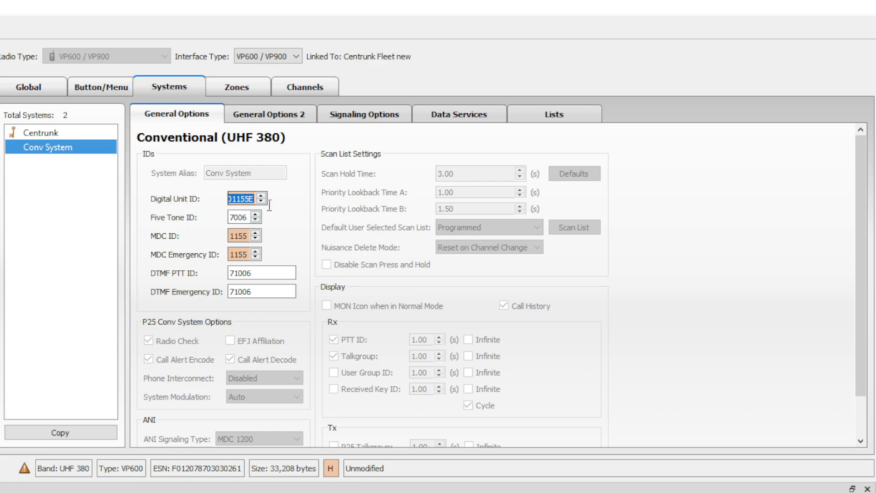
click(308, 218)
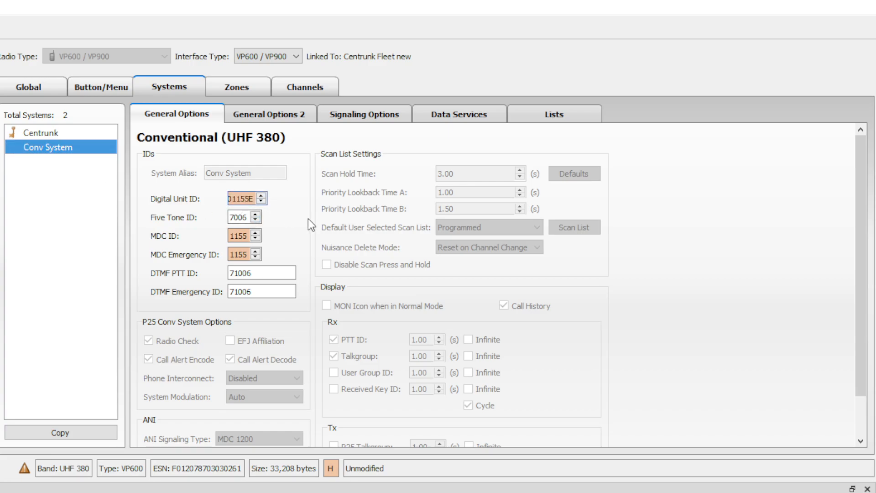
double_click(248, 196)
click(246, 230)
click(235, 217)
click(41, 132)
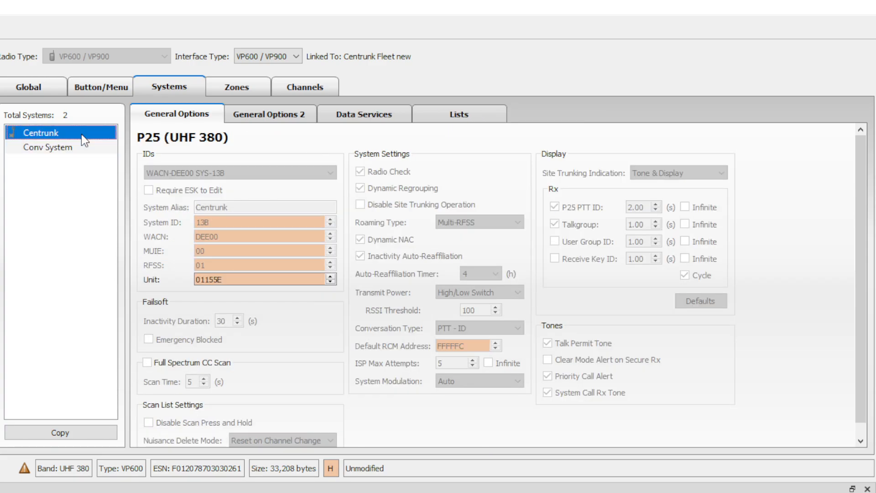
click(253, 279)
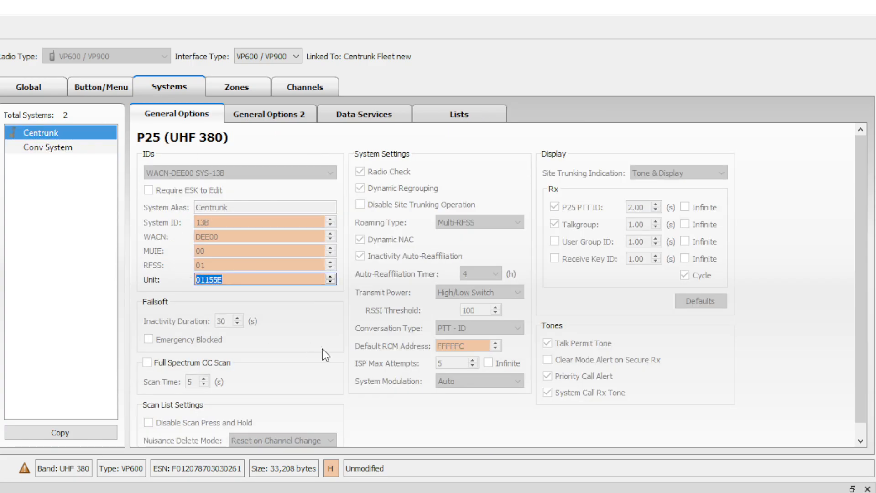